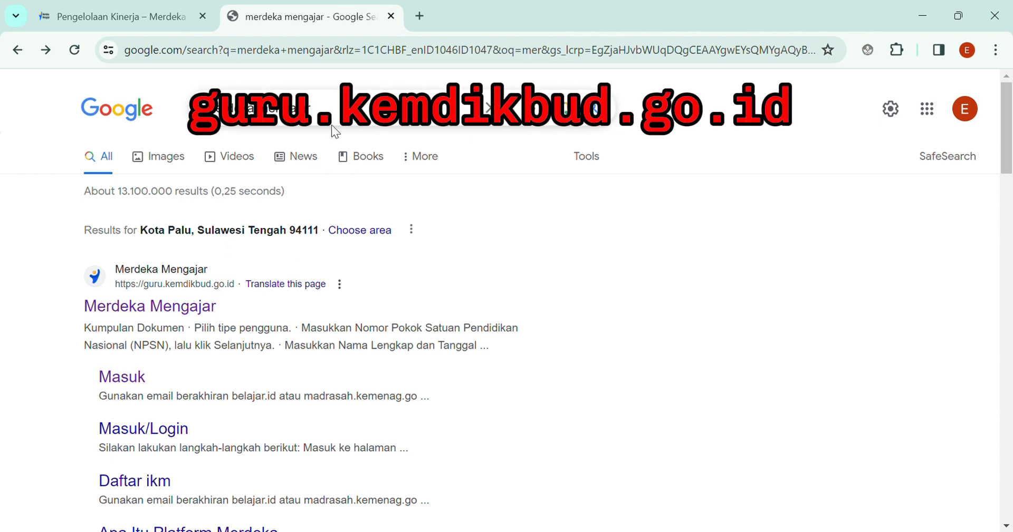
Open the Merdeka Mengajar site at guru.kemdikbud.go.id from the Google search results
drag(314, 108, 213, 125)
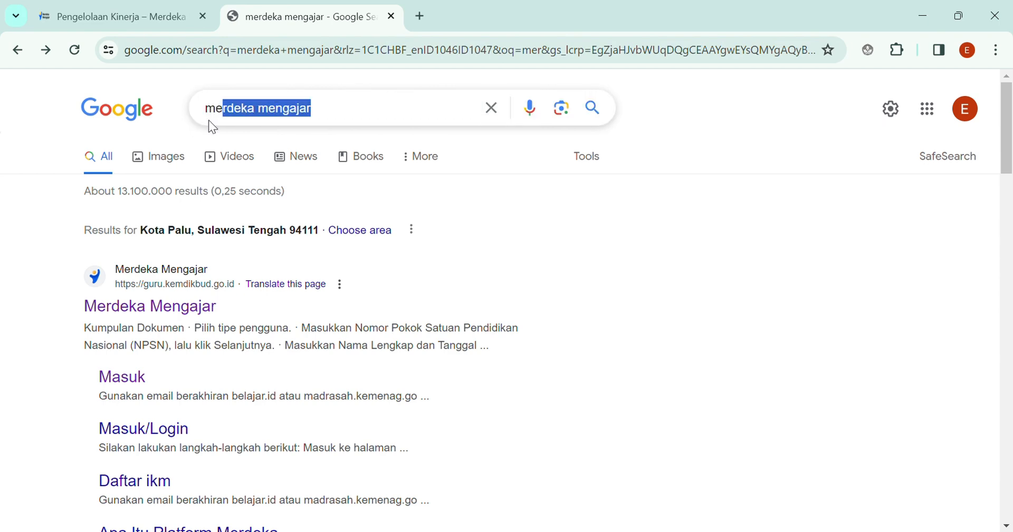
click(353, 115)
click(140, 305)
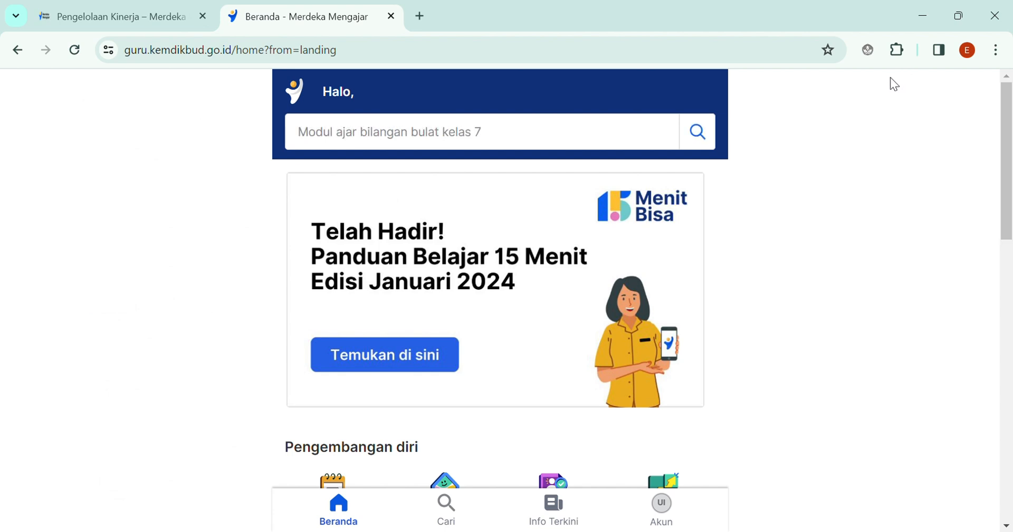
Open Pengelolaan Kinerja from the Pengembangan diri section of the Merdeka Mengajar home page
scroll(906, 165, down, 1)
scroll(907, 166, up, 1)
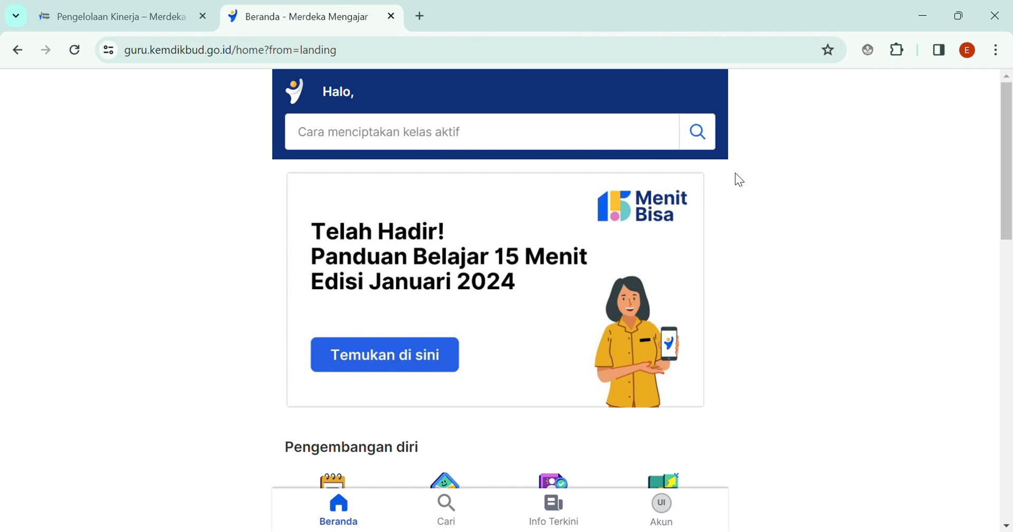
scroll(736, 173, down, 5)
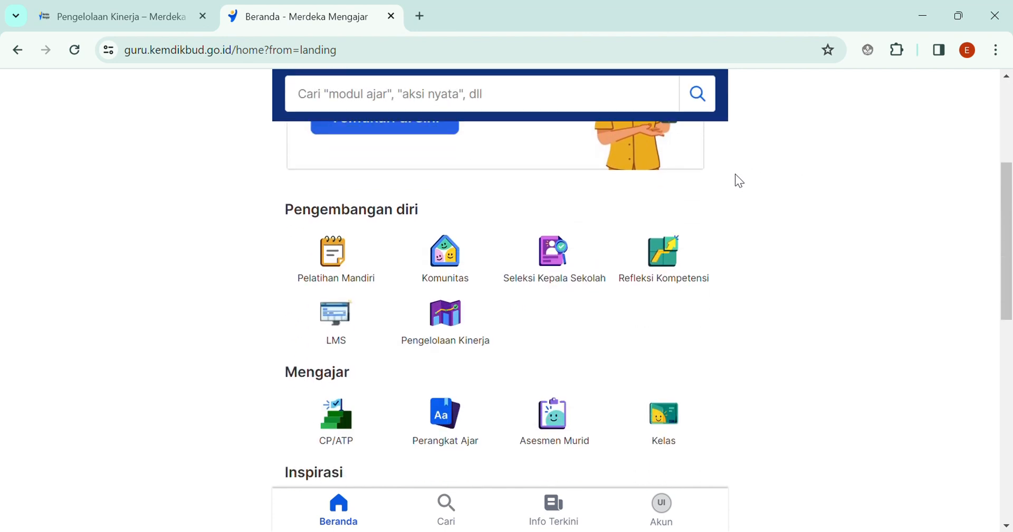
scroll(740, 197, down, 2)
scroll(1007, 258, up, 7)
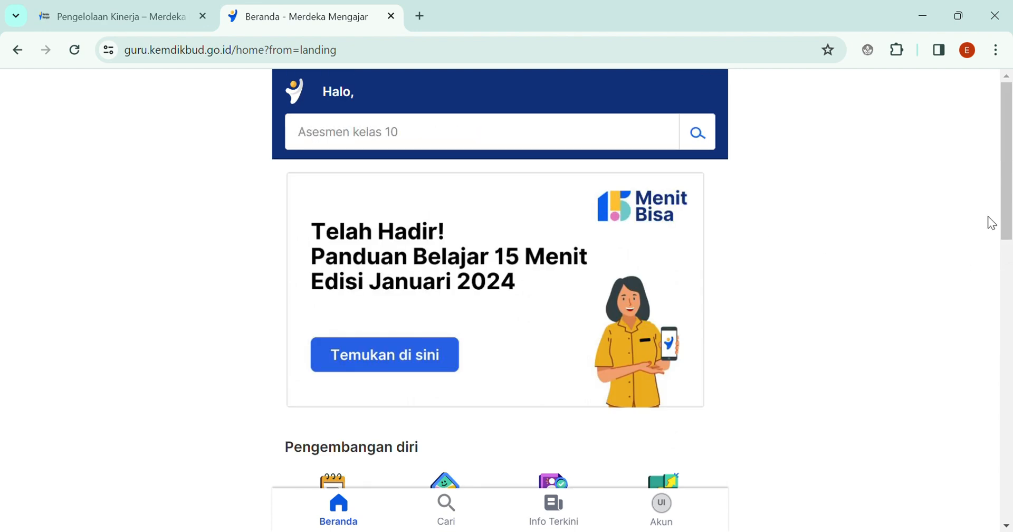
scroll(1009, 243, down, 3)
scroll(1009, 253, down, 5)
scroll(945, 201, up, 7)
scroll(947, 202, down, 4)
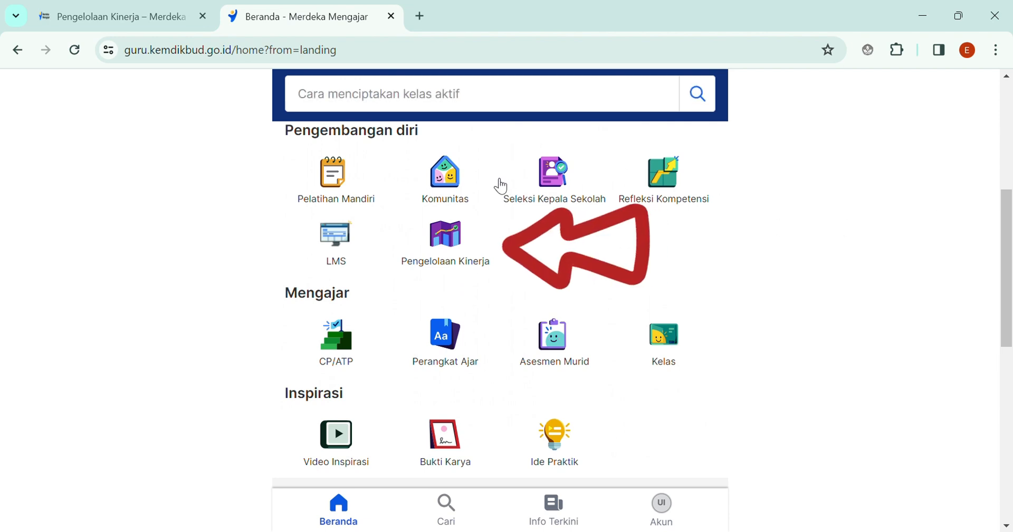
click(457, 253)
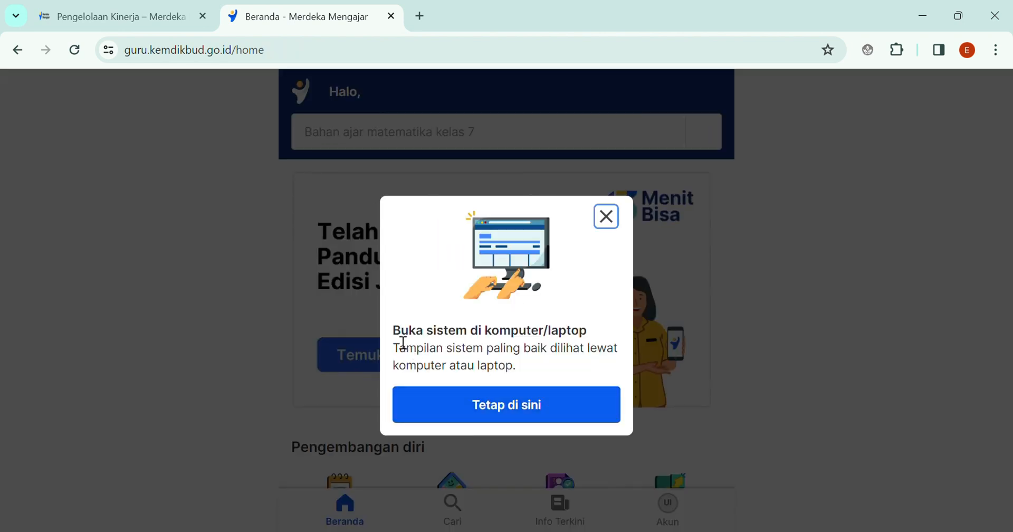
Read the notice about using a computer or laptop and choose to stay on this device
drag(404, 343, 592, 344)
click(593, 300)
click(581, 413)
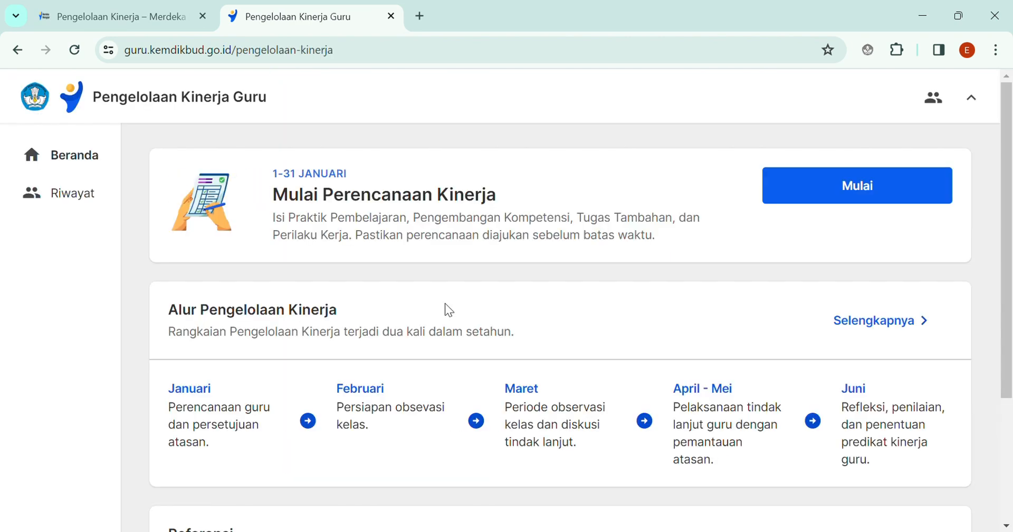
Review the Pengelolaan Kinerja Guru overview, reading the period and description of the Mulai Perencanaan Kinerja card
scroll(424, 320, down, 3)
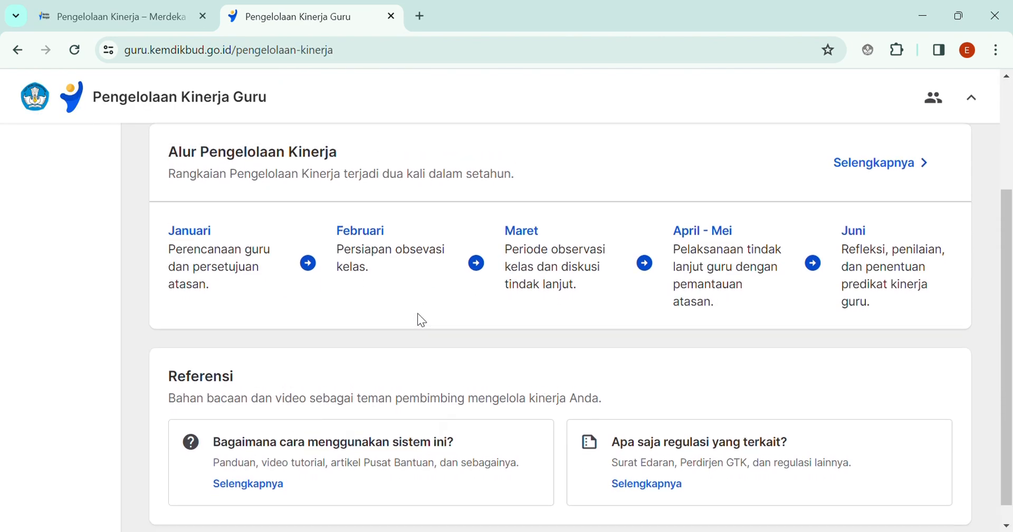
scroll(418, 314, up, 3)
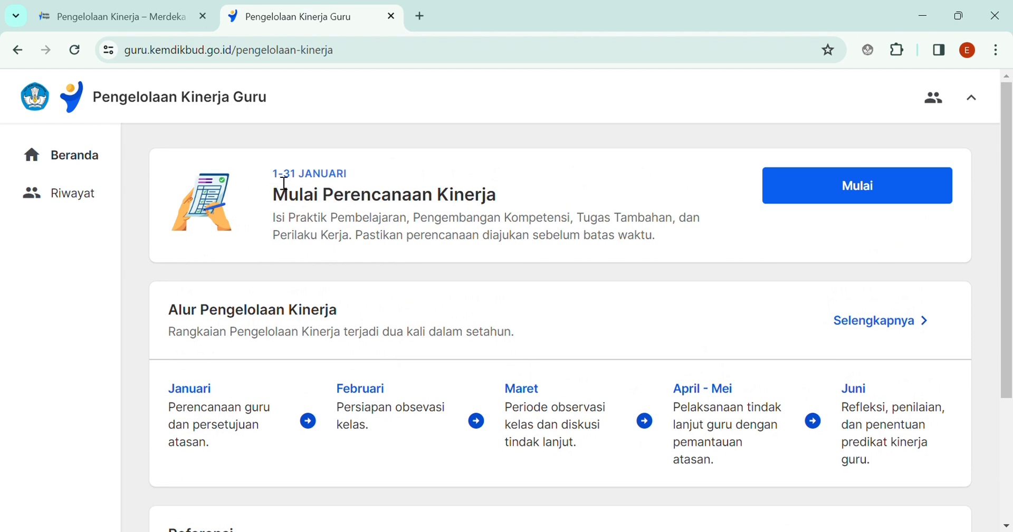
drag(283, 183, 349, 174)
click(351, 174)
drag(274, 225, 351, 249)
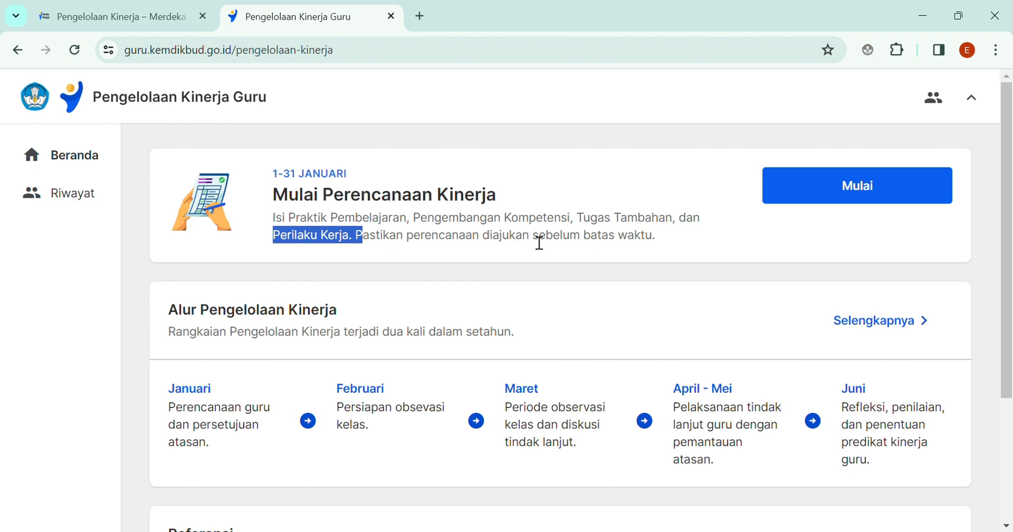
click(594, 255)
Read the Alur Pengelolaan Kinerja stages from Januari through Juni
scroll(595, 256, down, 3)
scroll(452, 325, up, 3)
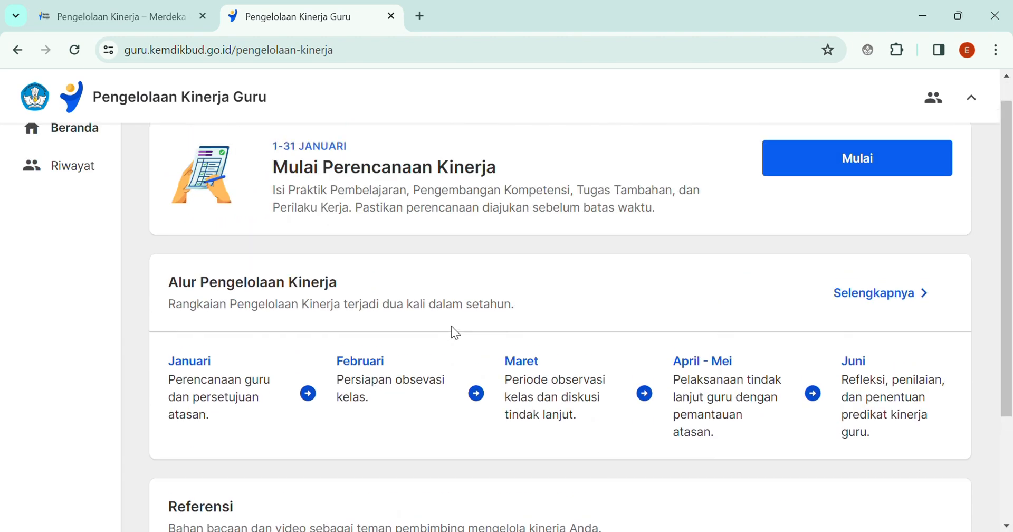
scroll(207, 330, down, 2)
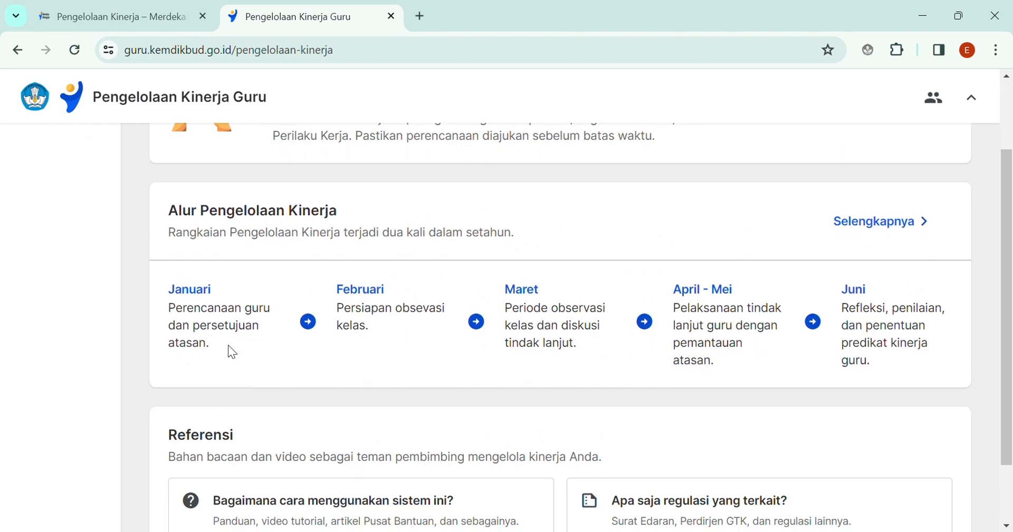
drag(168, 308, 216, 355)
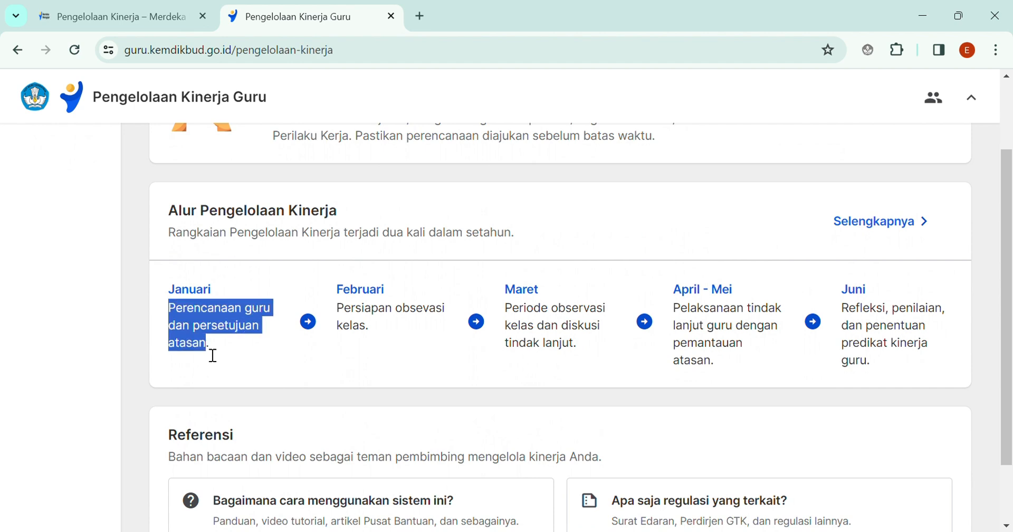
drag(337, 315, 368, 337)
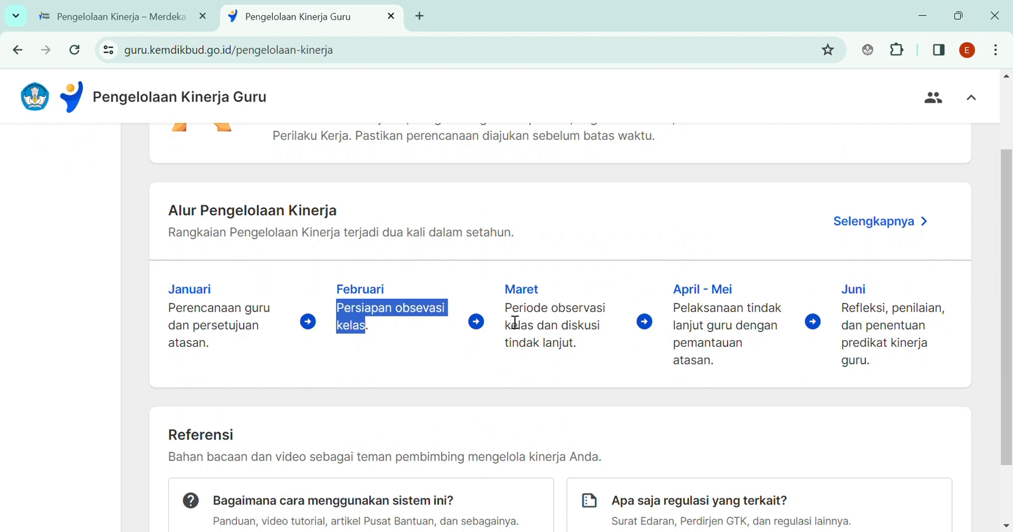
drag(505, 310, 581, 352)
drag(675, 312, 719, 371)
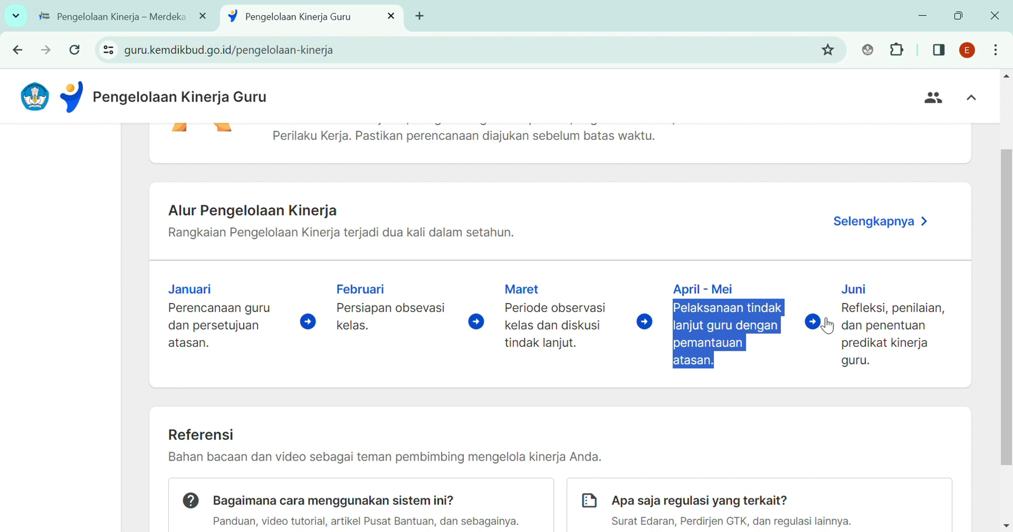
drag(853, 315, 882, 359)
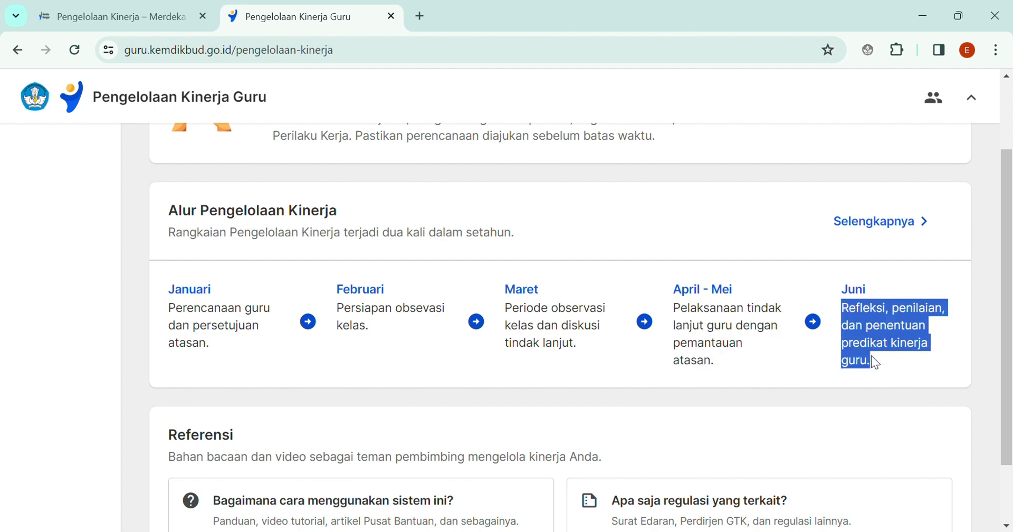
click(884, 371)
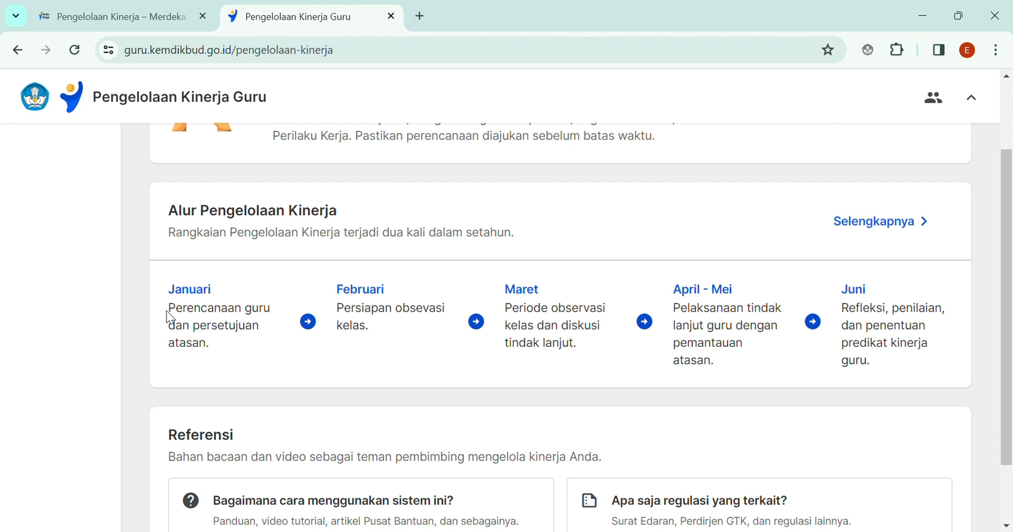
drag(167, 309, 235, 331)
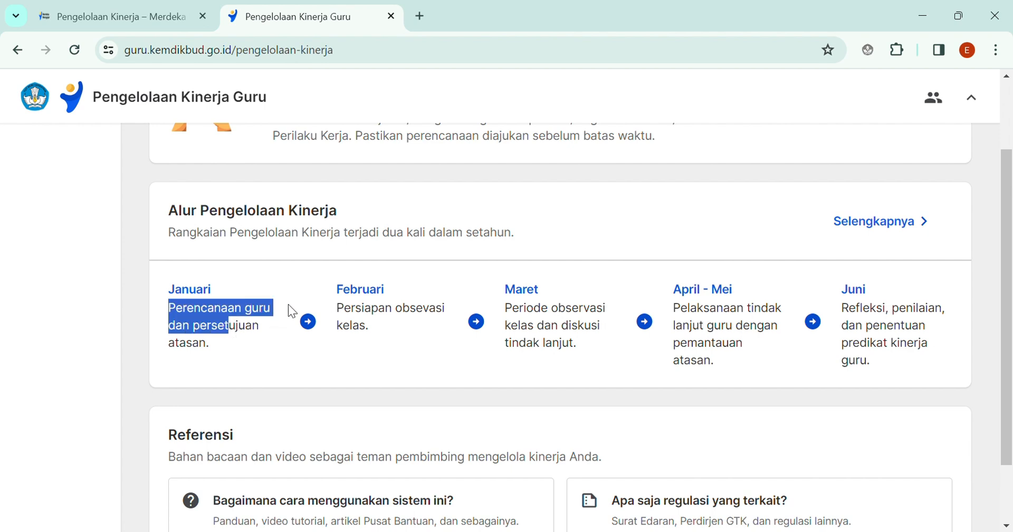
drag(334, 315, 390, 320)
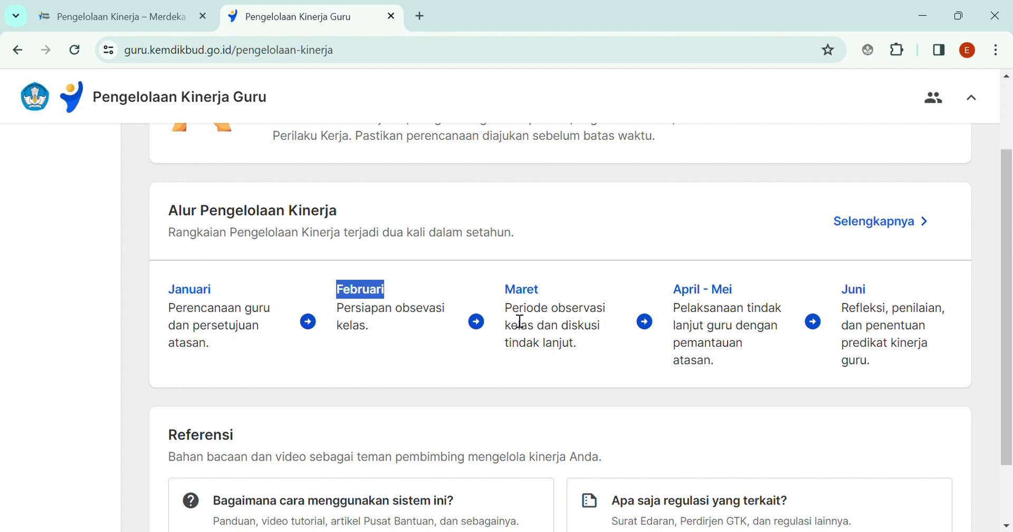
drag(505, 309, 741, 364)
drag(843, 308, 878, 356)
click(879, 356)
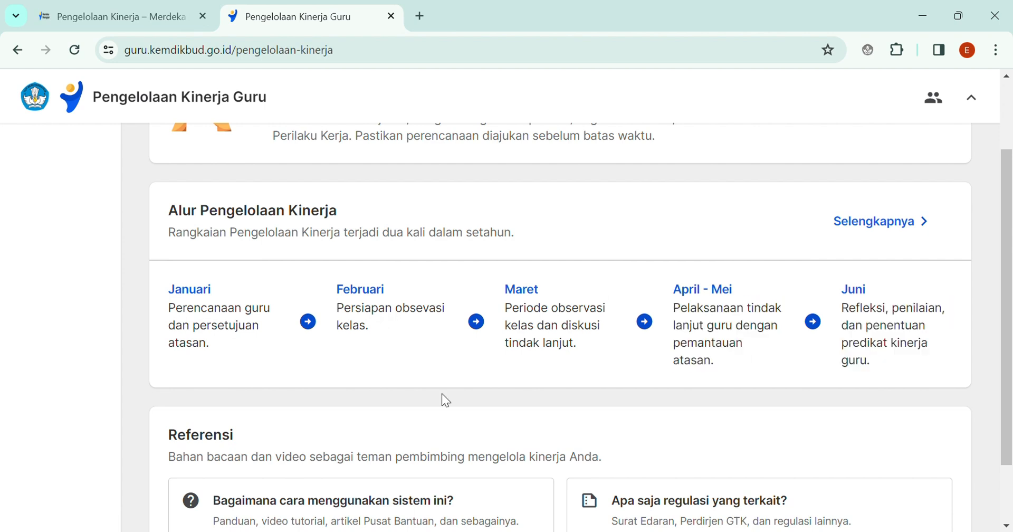
Start Perencanaan Kinerja and confirm that the displayed personal data is correct
scroll(832, 319, up, 2)
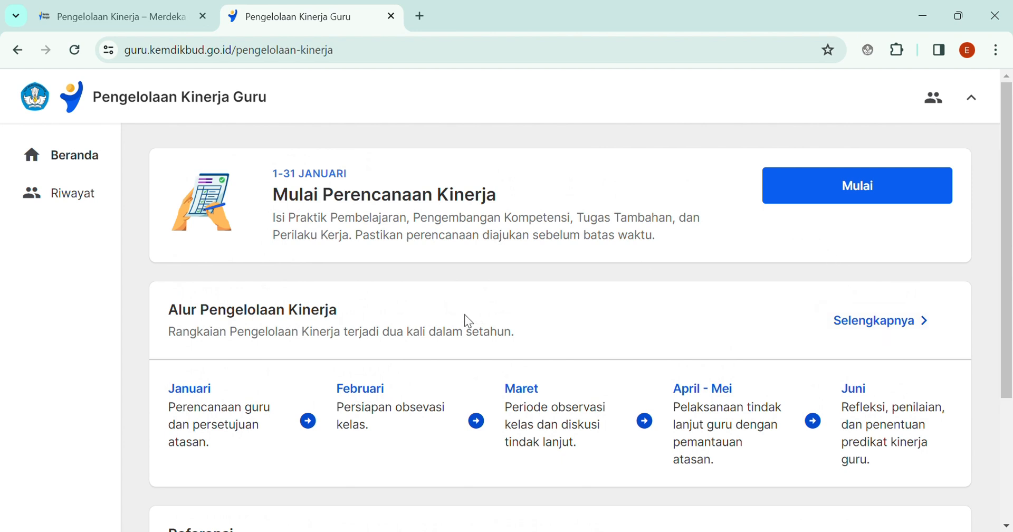
click(876, 188)
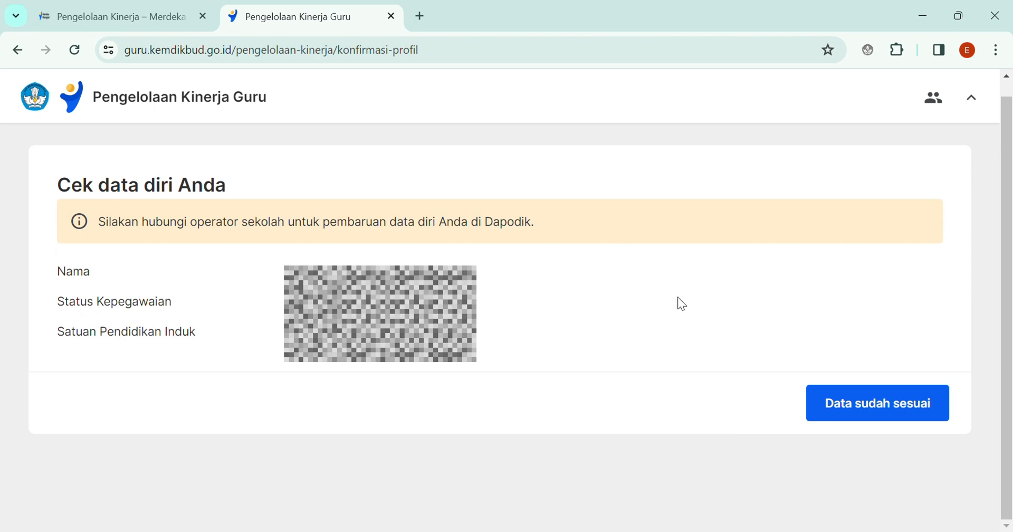
click(871, 409)
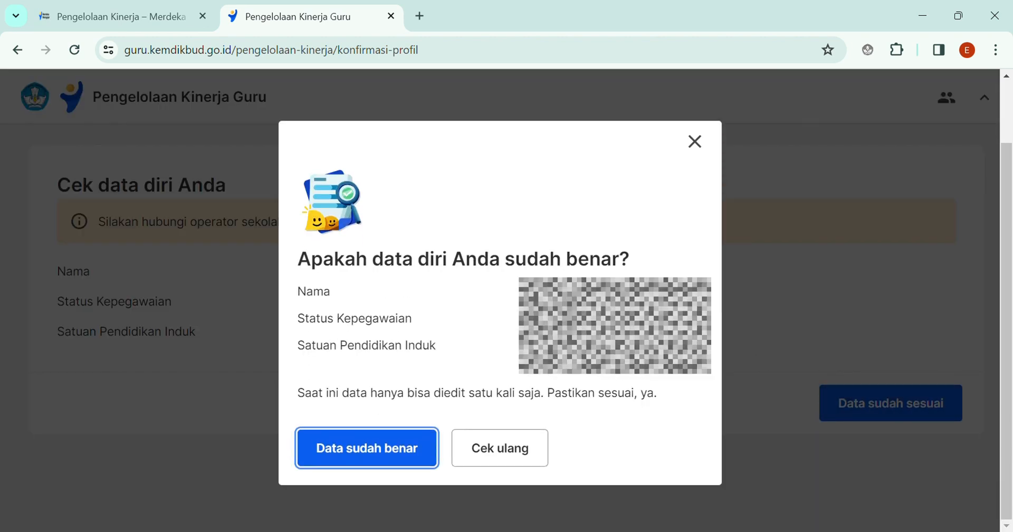
click(389, 460)
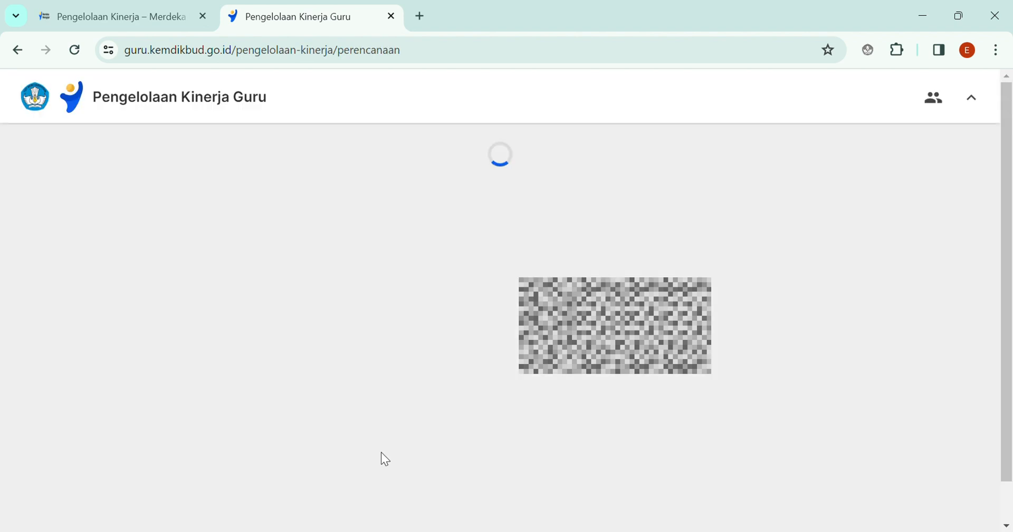
Examine the Praktik Pembelajaran indicator cards and their dimensions: Manajemen Kelas, Metode Pembelajaran and Dukungan Psikologis
scroll(916, 261, down, 6)
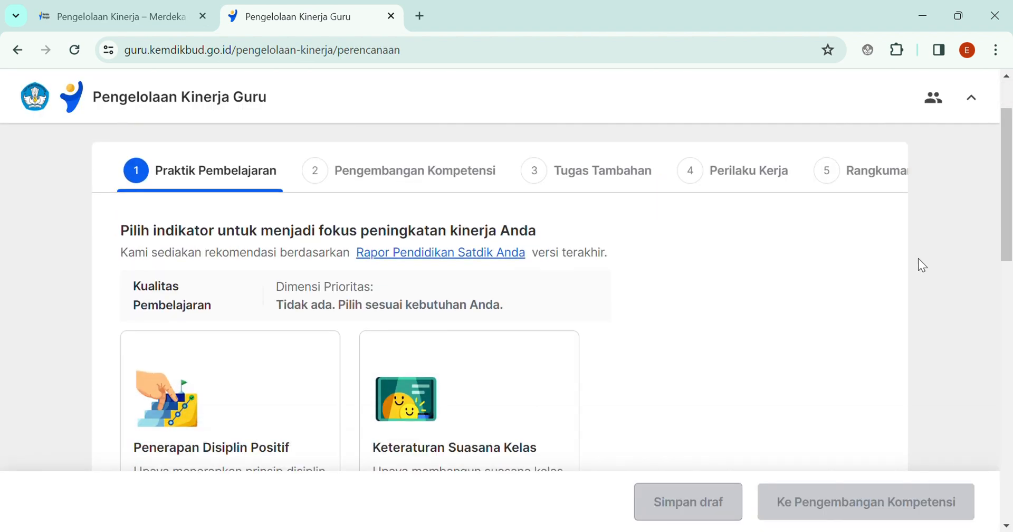
scroll(919, 260, down, 8)
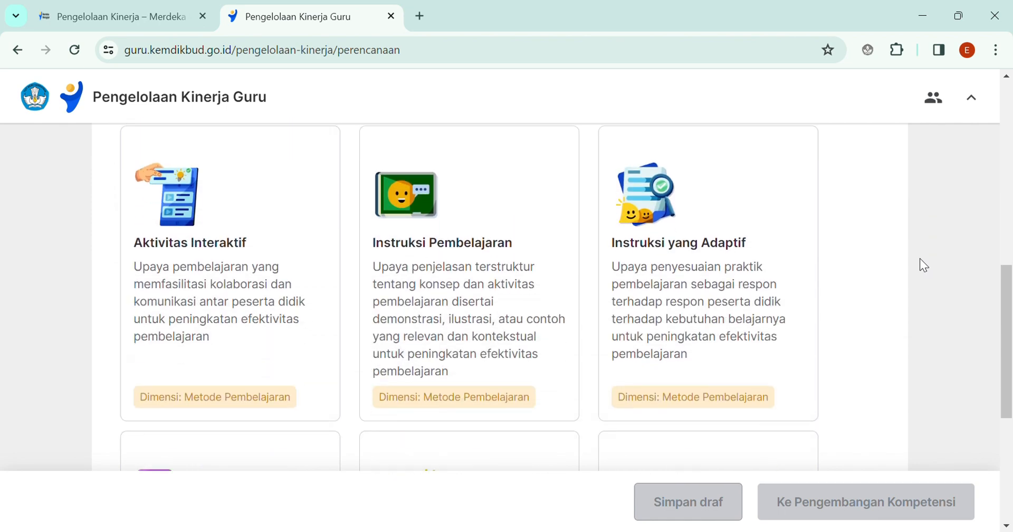
scroll(919, 264, up, 15)
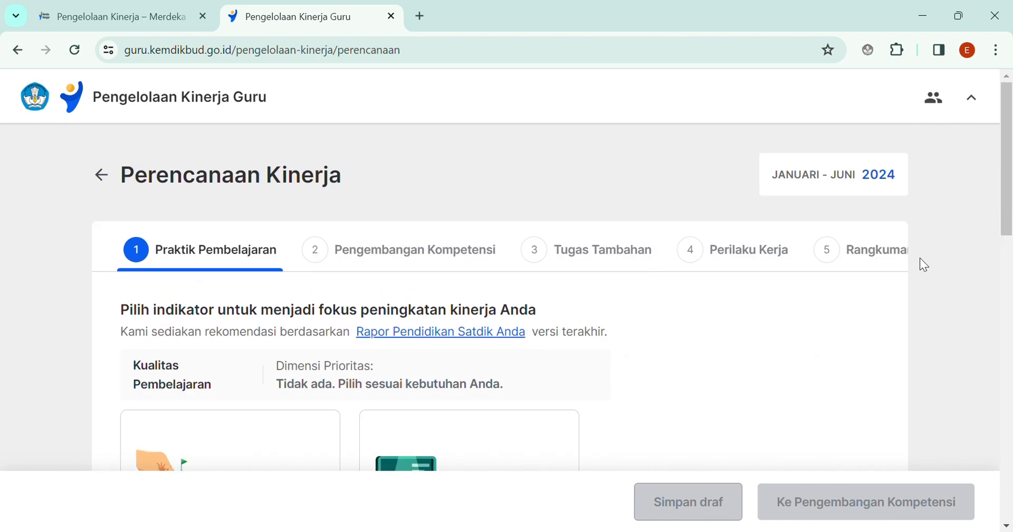
scroll(1008, 193, down, 2)
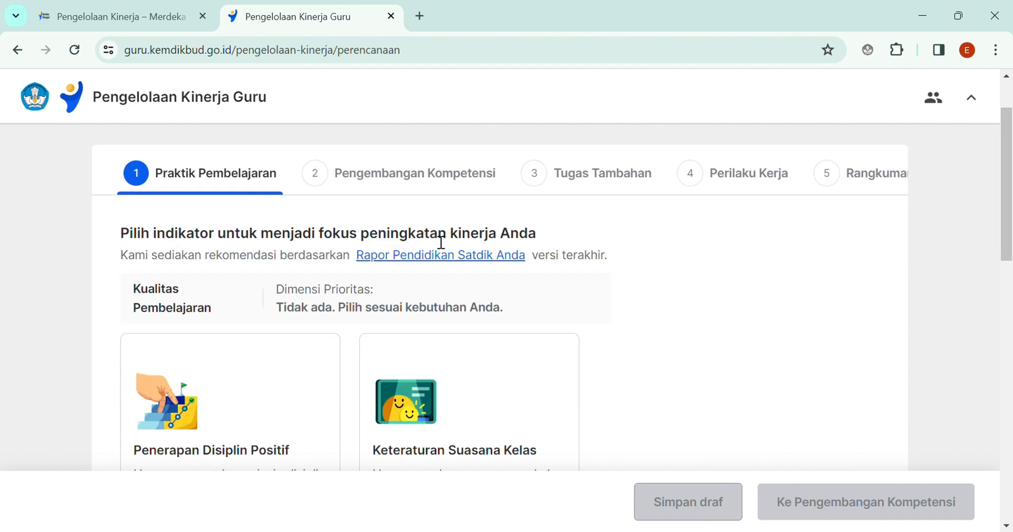
scroll(571, 264, down, 4)
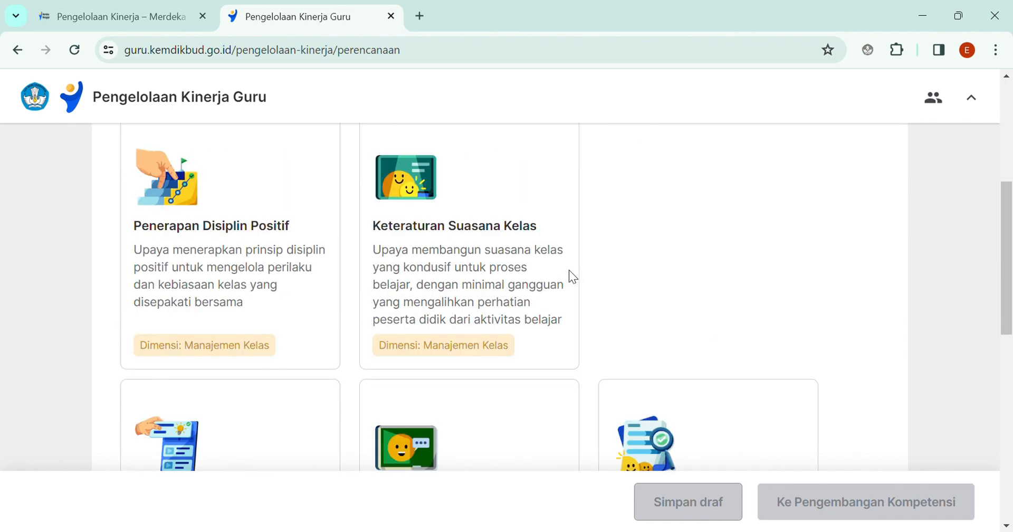
scroll(571, 273, down, 3)
scroll(293, 296, down, 3)
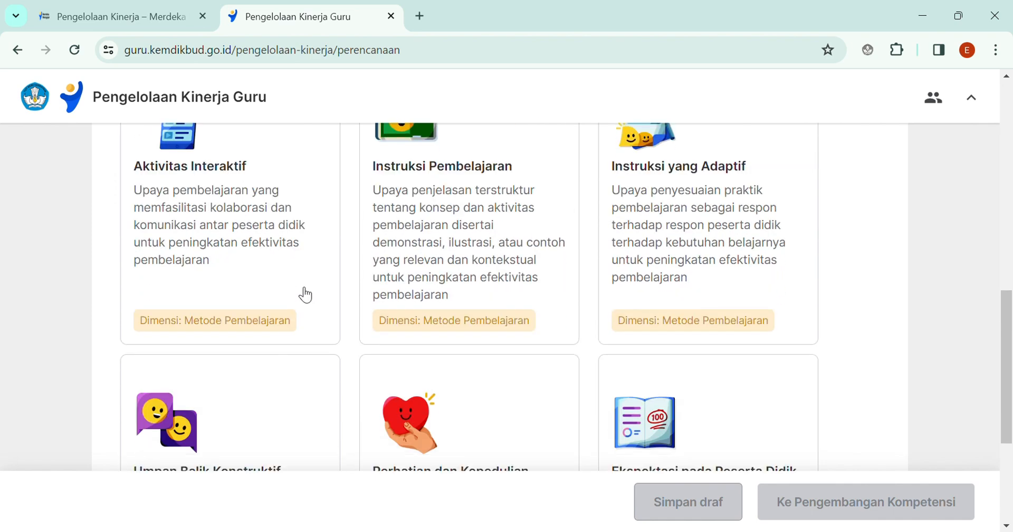
scroll(595, 276, down, 4)
scroll(604, 285, up, 8)
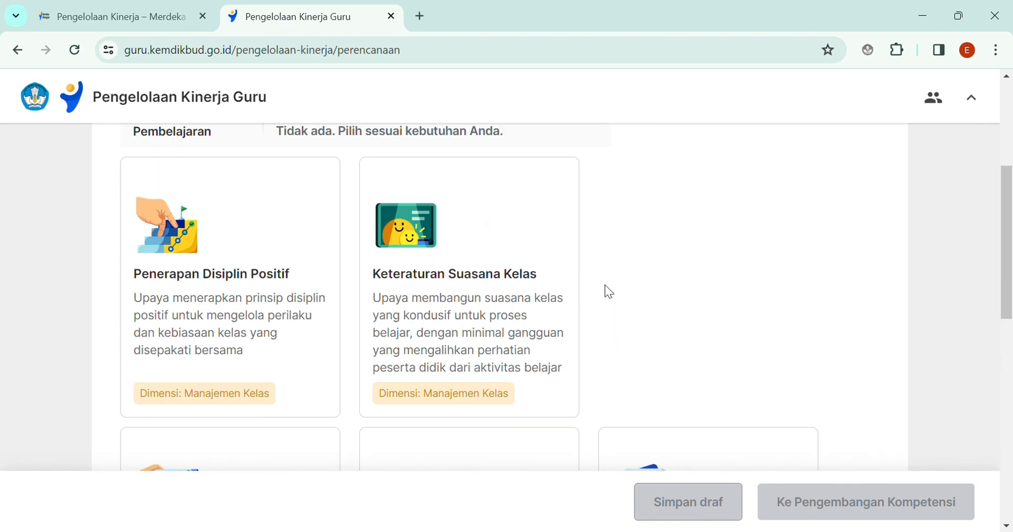
scroll(605, 285, up, 5)
scroll(605, 286, down, 3)
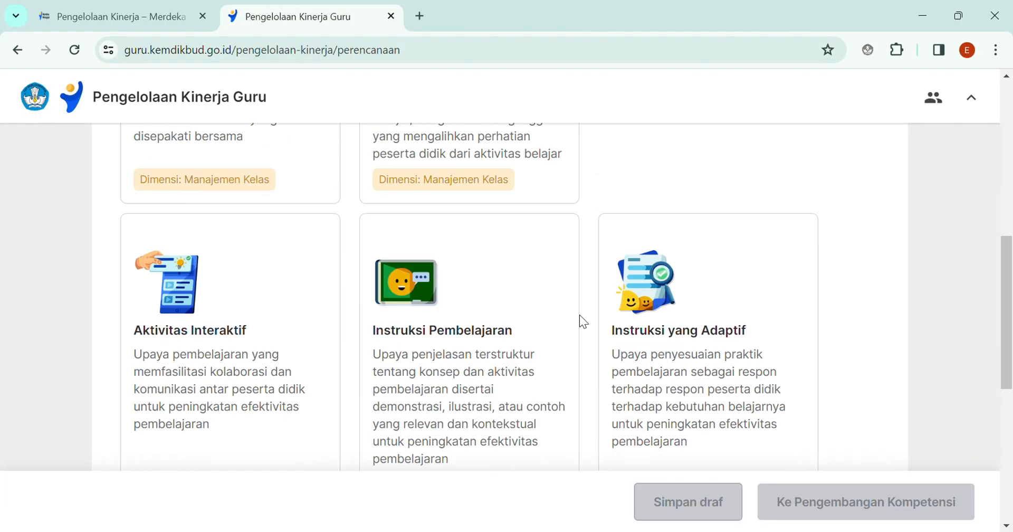
scroll(580, 319, down, 7)
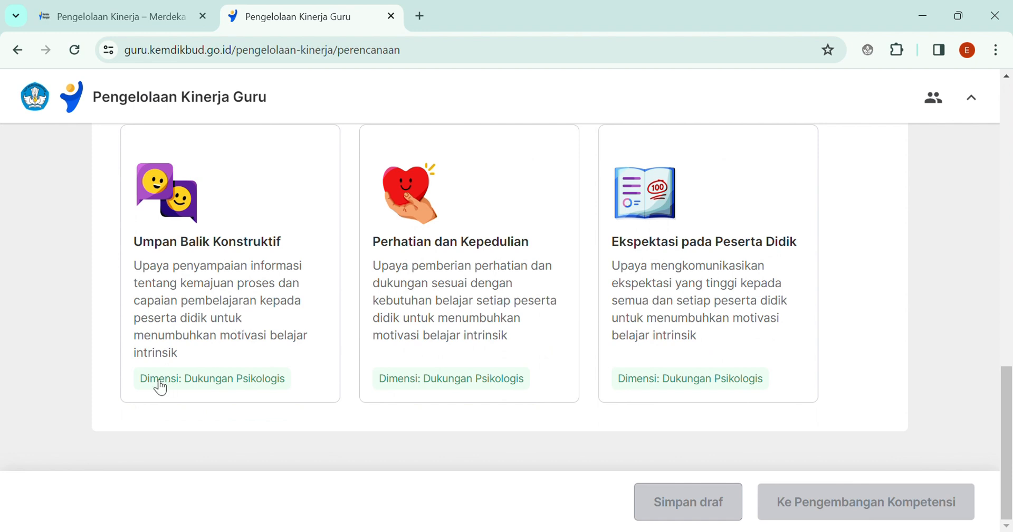
scroll(264, 359, up, 5)
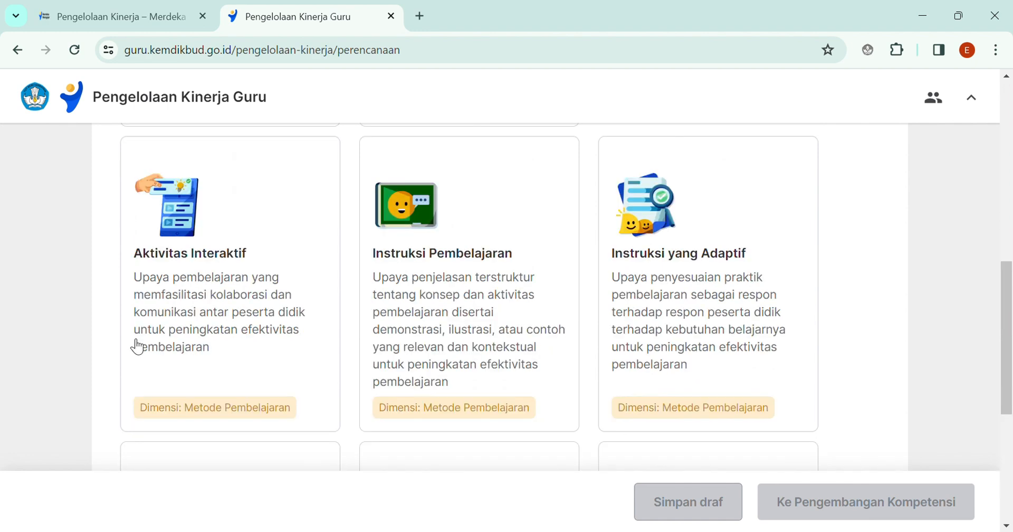
Compare the Metode Pembelajaran indicator cards with the Manajemen Kelas cards, Penerapan Disiplin Positif and Keteraturan Suasana Kelas
scroll(211, 417, down, 1)
scroll(185, 391, up, 1)
scroll(749, 403, down, 5)
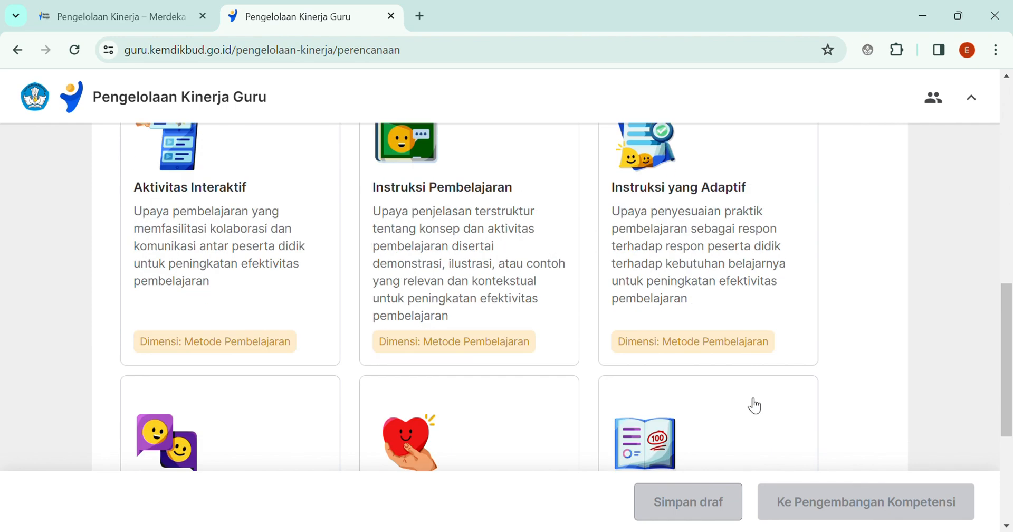
scroll(754, 403, up, 4)
scroll(754, 403, up, 7)
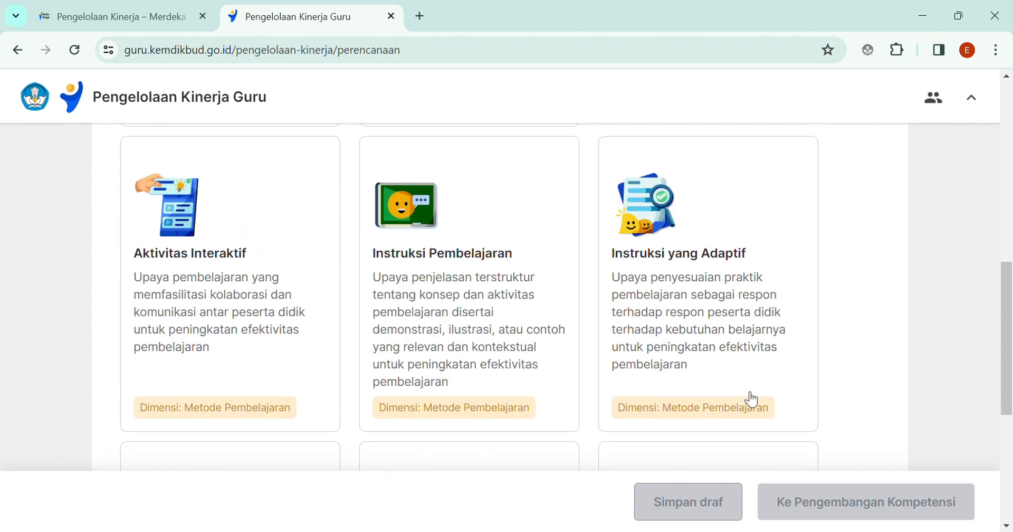
scroll(144, 355, down, 2)
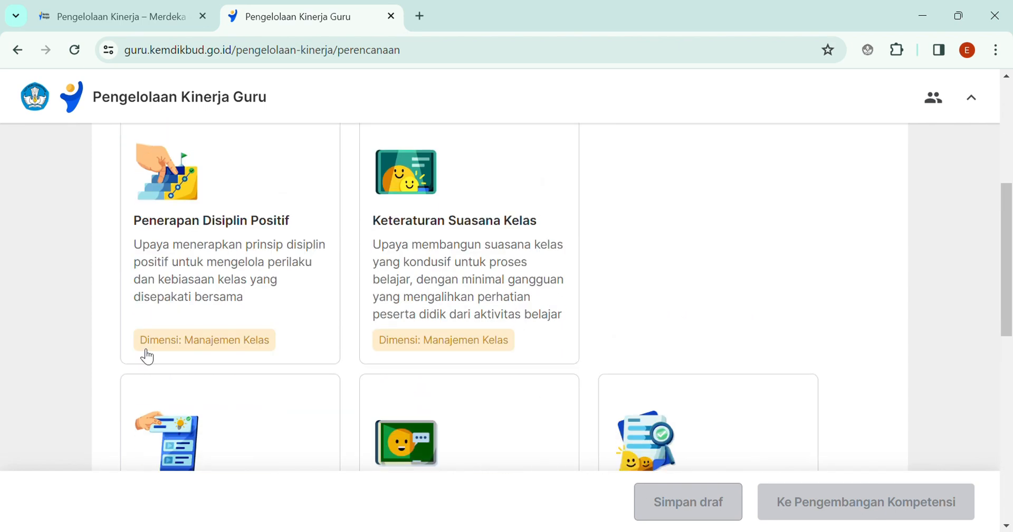
scroll(141, 344, down, 3)
scroll(147, 351, up, 4)
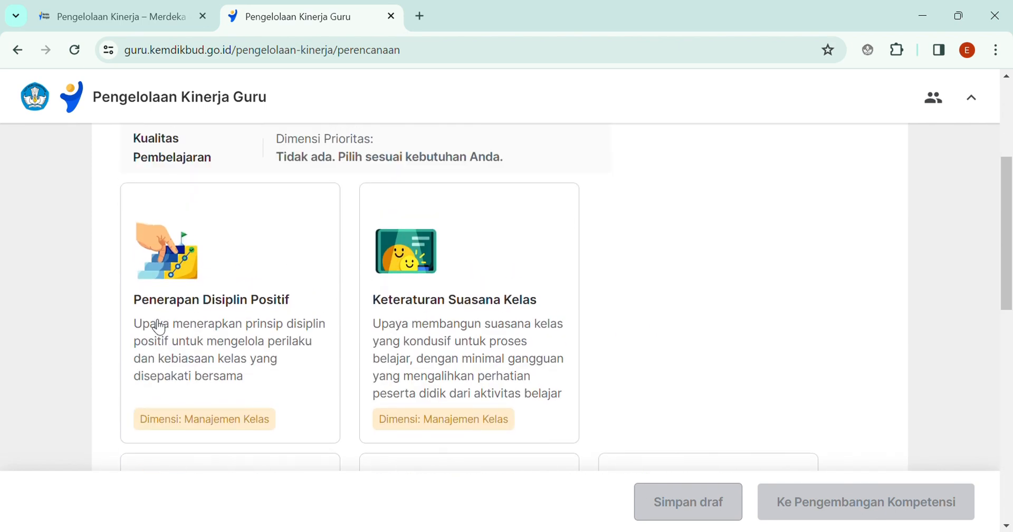
scroll(488, 335, up, 5)
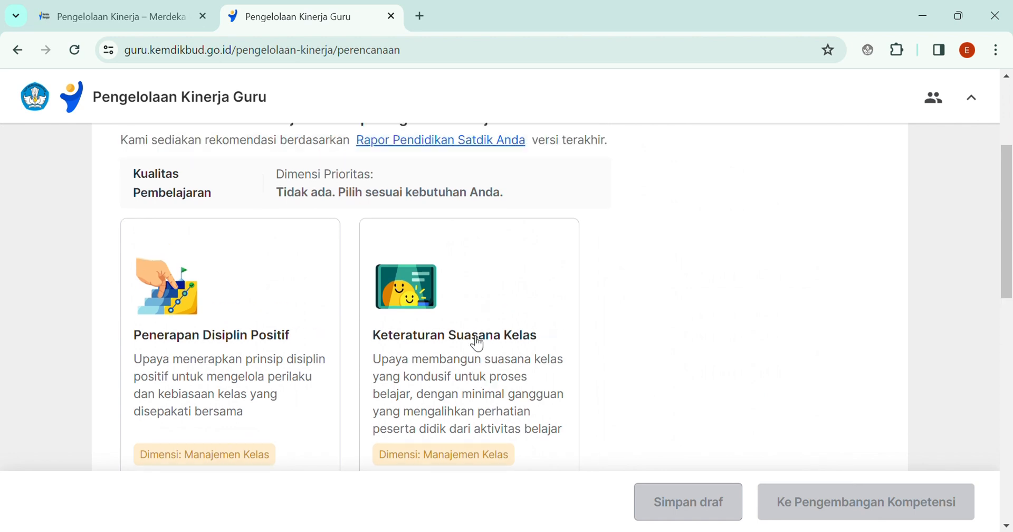
scroll(284, 191, down, 1)
scroll(284, 192, down, 1)
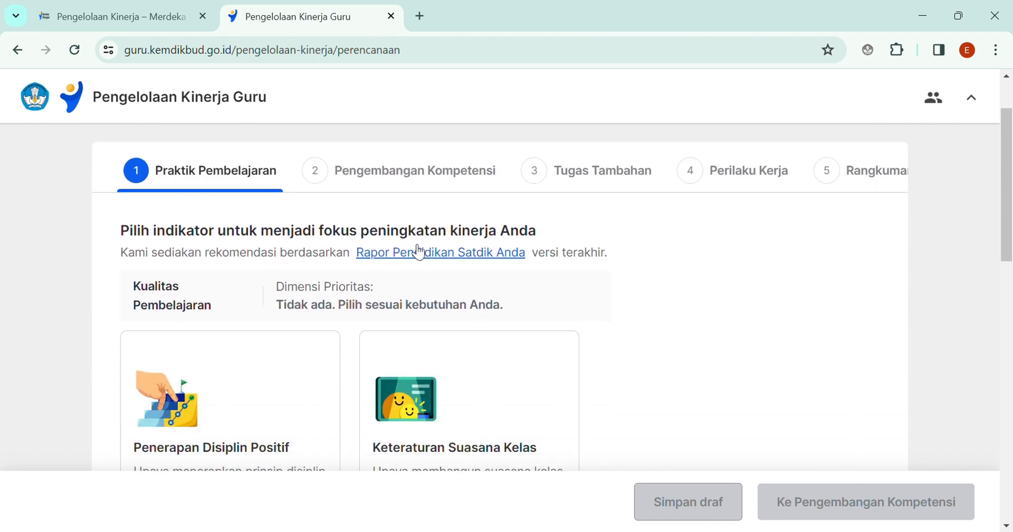
Open the Rapor Pendidikan Satdik summary, read the rating of each Kualitas Pembelajaran dimension, and acknowledge it
click(414, 253)
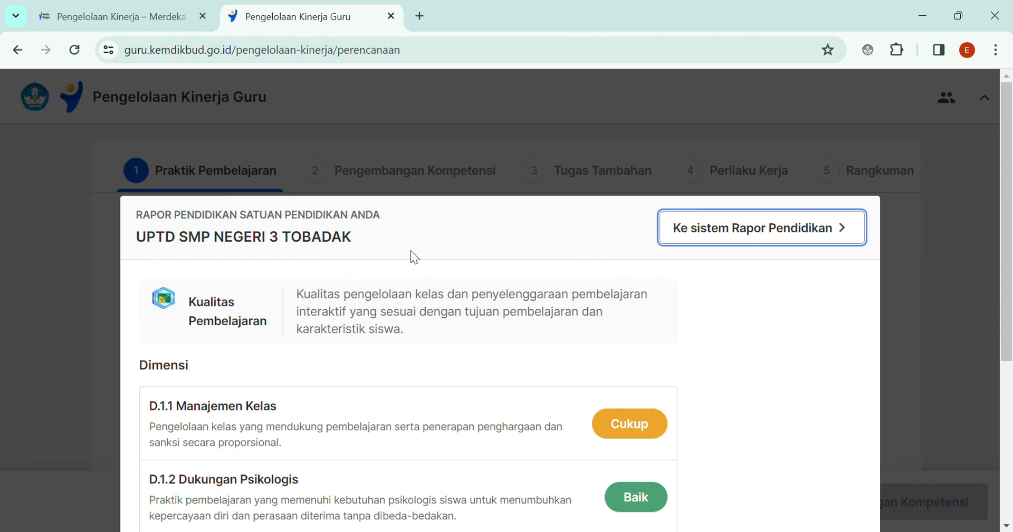
scroll(574, 271, down, 3)
scroll(525, 318, down, 2)
scroll(523, 317, up, 4)
scroll(399, 333, down, 2)
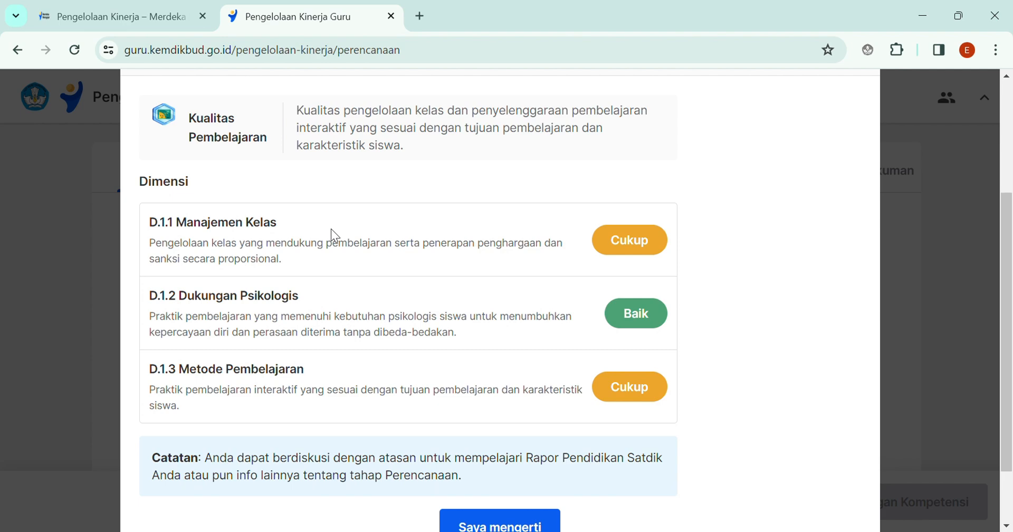
scroll(331, 230, down, 2)
click(496, 451)
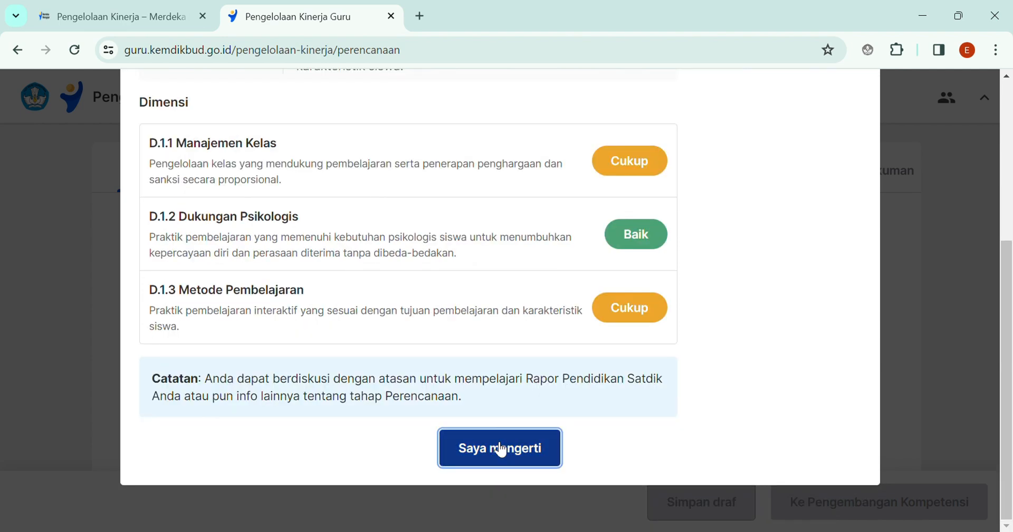
Choose Keteraturan Suasana Kelas as the performance improvement indicator and proceed to Pengembangan Kompetensi
scroll(333, 367, down, 10)
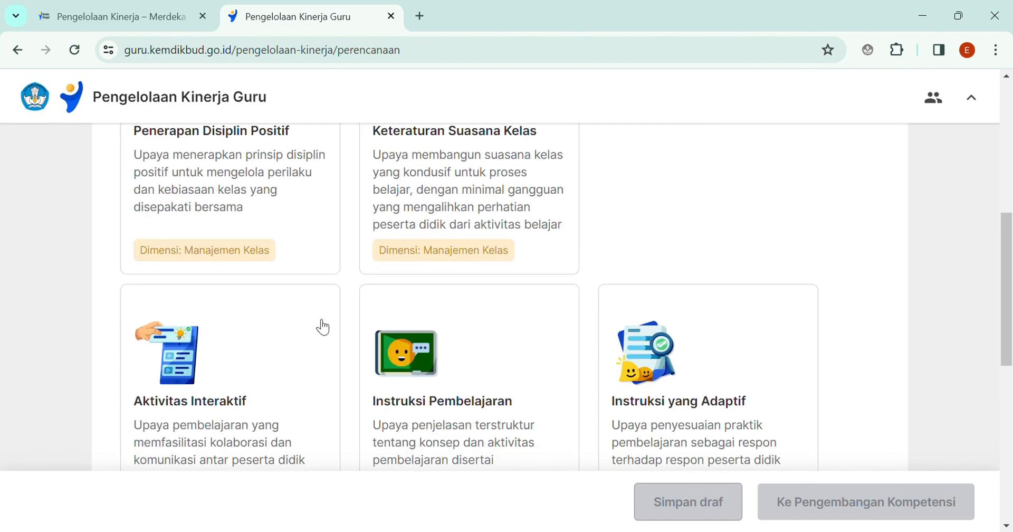
scroll(822, 389, up, 6)
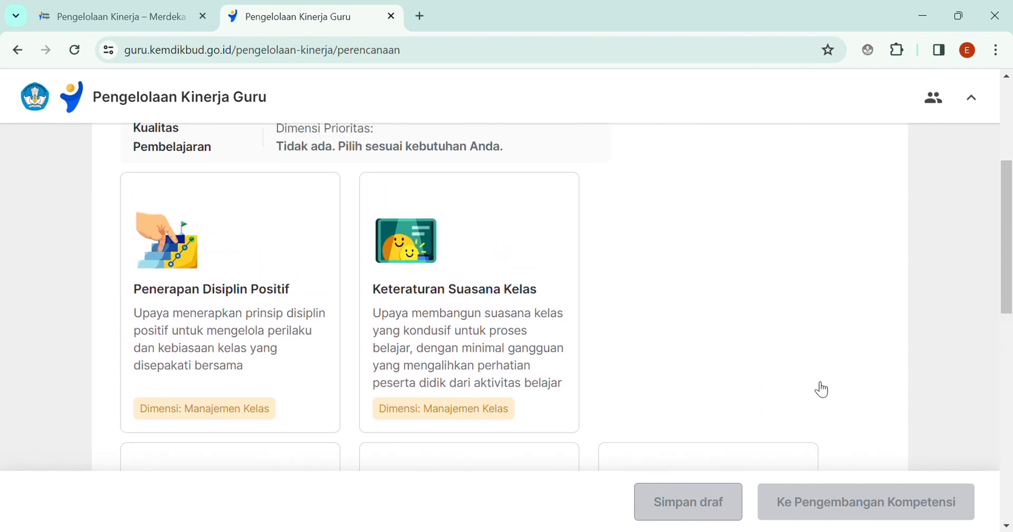
scroll(812, 375, down, 1)
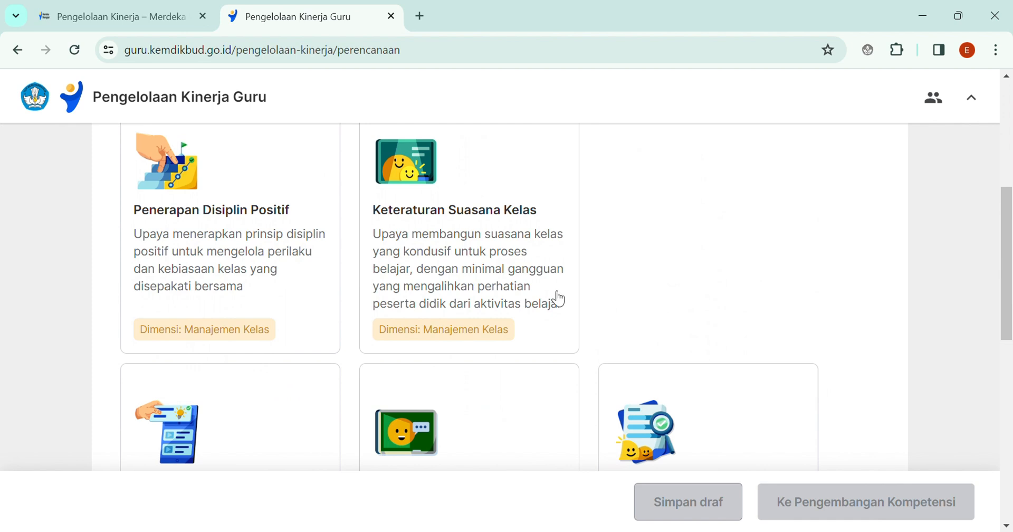
click(396, 171)
scroll(796, 362, down, 3)
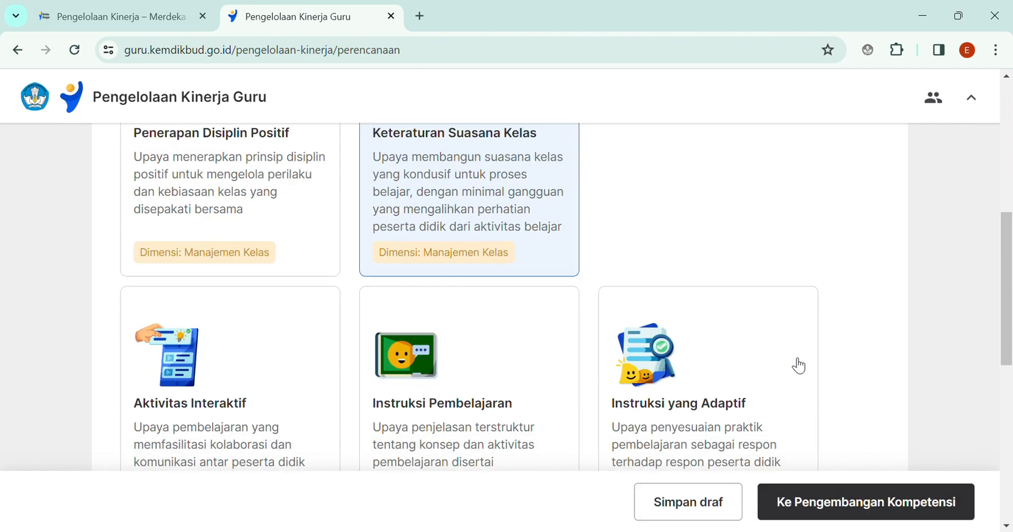
click(886, 510)
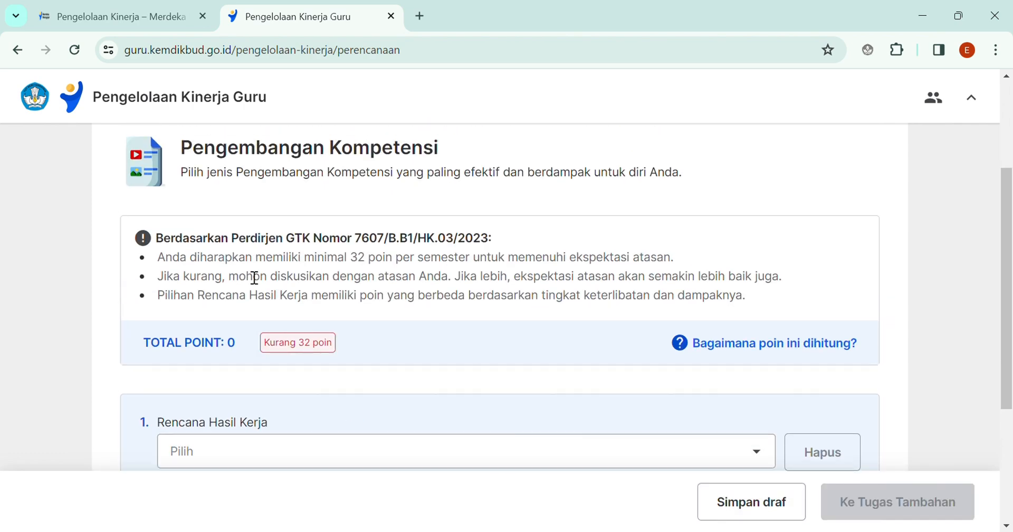
Read the Perdirjen GTK point rules for Pengembangan Kompetensi, including the minimum points per semester and the current shortfall
drag(158, 243, 502, 248)
click(498, 248)
drag(158, 258, 727, 267)
click(727, 267)
drag(298, 348, 338, 348)
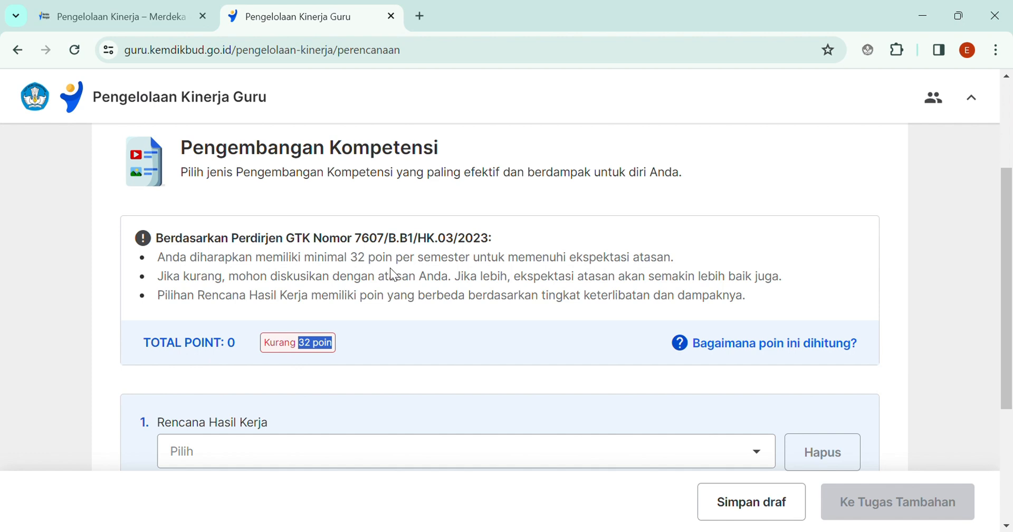
drag(157, 276, 780, 286)
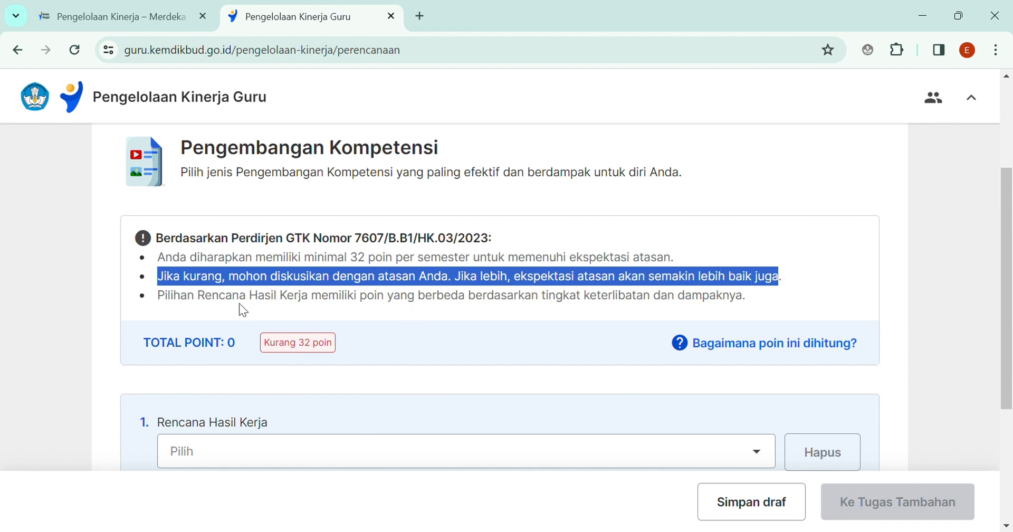
drag(158, 307, 770, 308)
click(794, 309)
scroll(790, 311, down, 2)
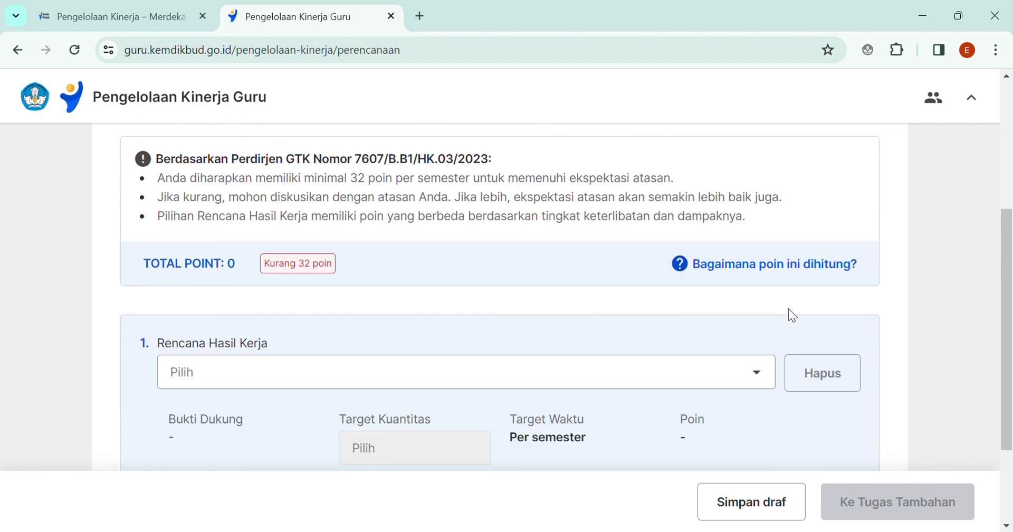
Open the help article on how Pengembangan Kompetensi points are calculated, skim it, and close it
click(785, 279)
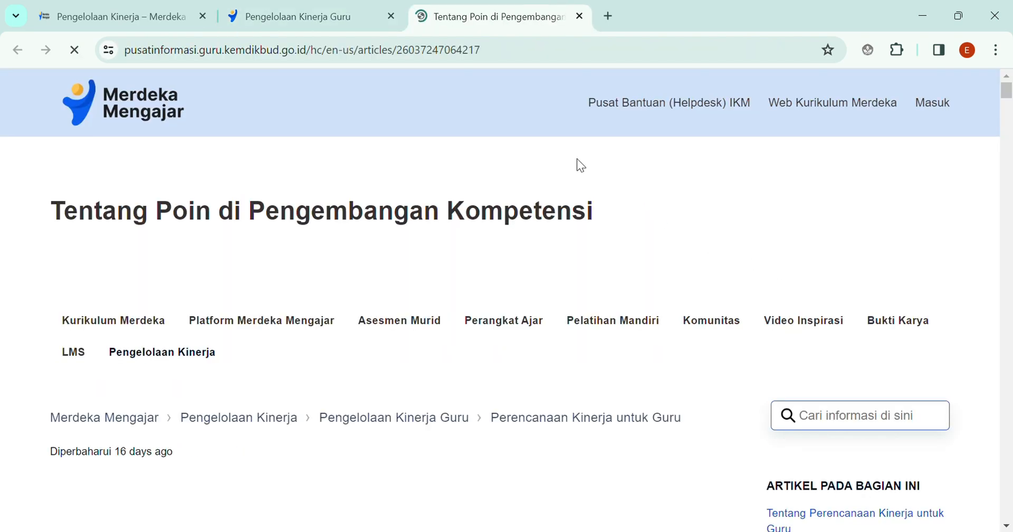
scroll(581, 285, down, 10)
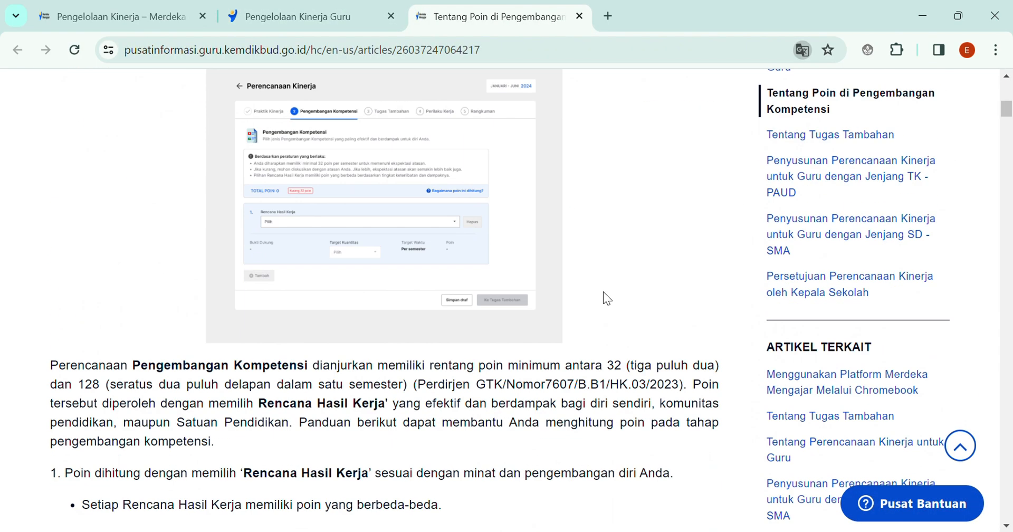
key(ctrl+w)
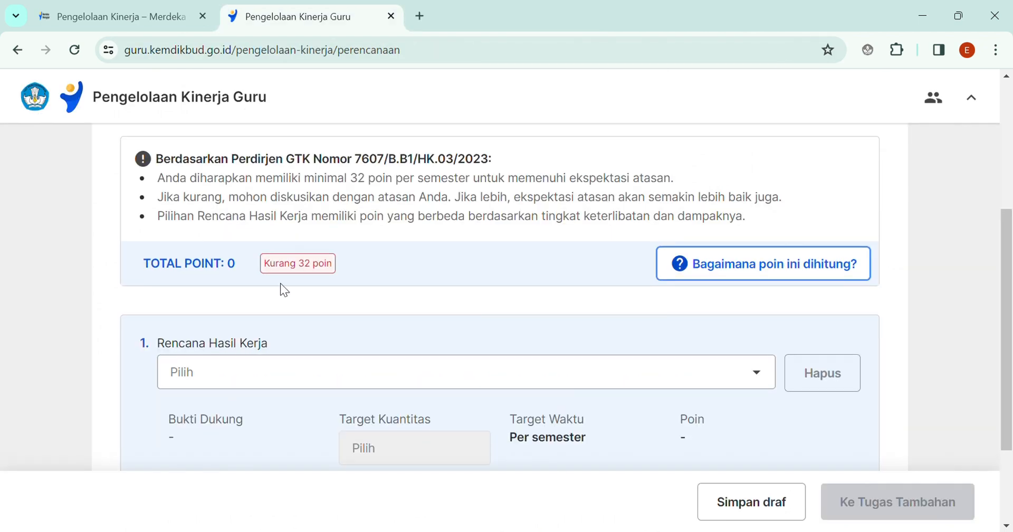
Open the options for the first Rencana Hasil Kerja and read through each role with its point value
scroll(428, 285, down, 1)
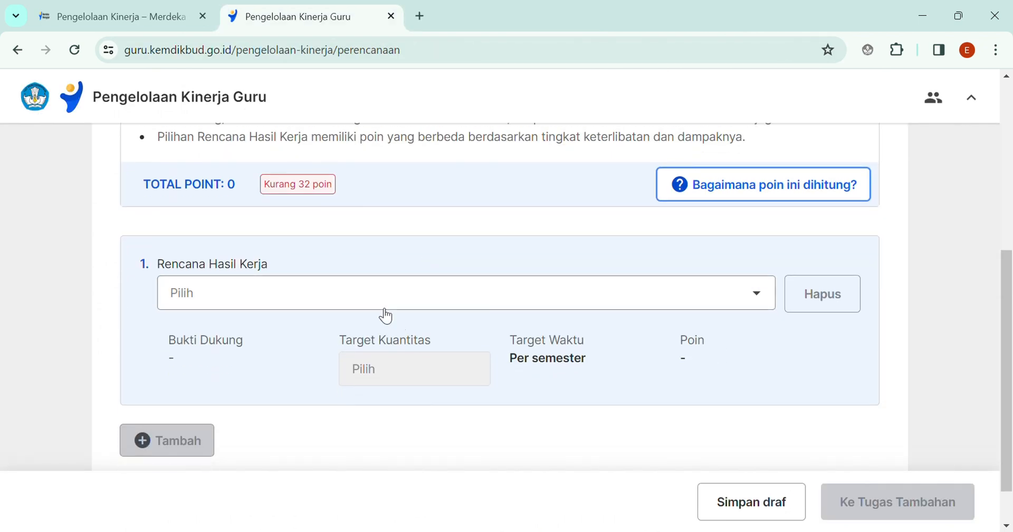
scroll(360, 307, up, 1)
scroll(519, 334, down, 1)
click(685, 303)
scroll(707, 296, down, 1)
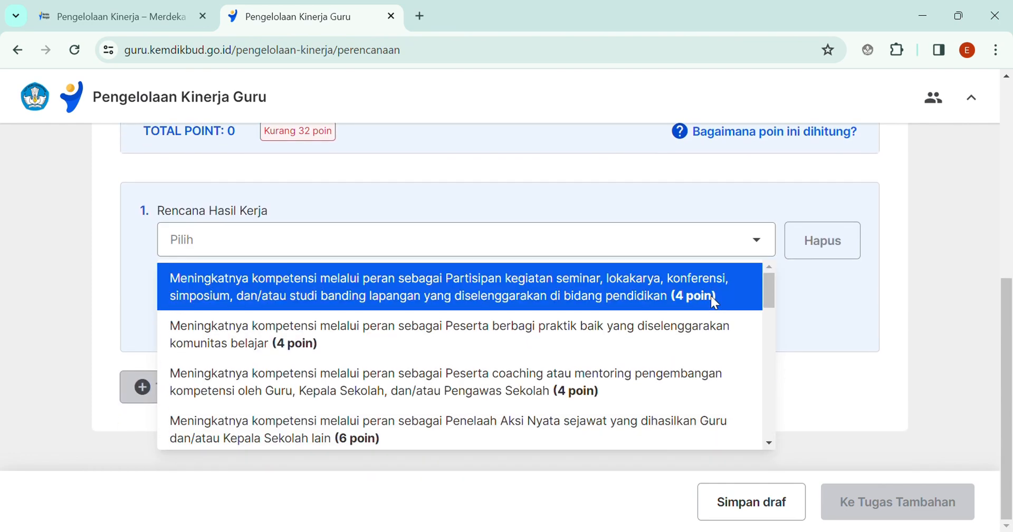
scroll(346, 277, down, 5)
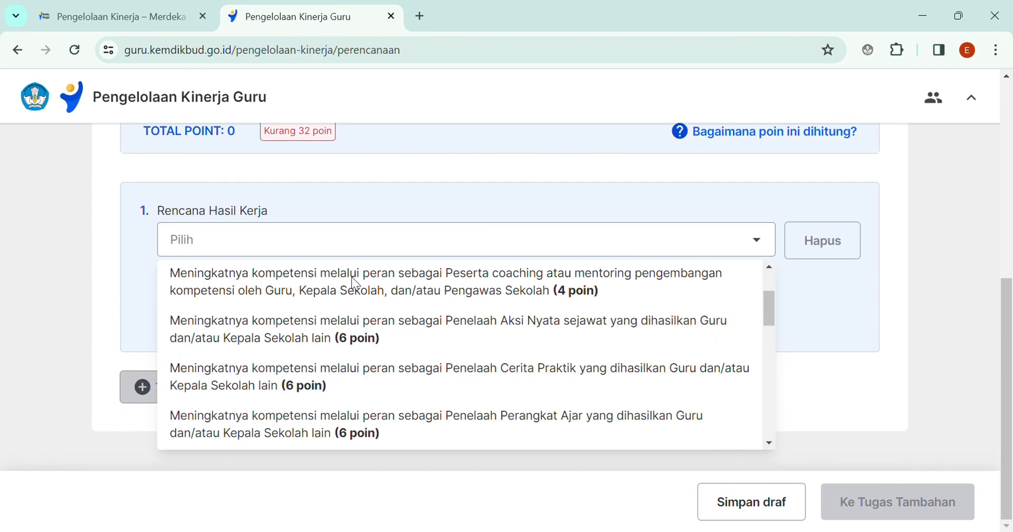
scroll(375, 325, down, 3)
scroll(375, 328, up, 6)
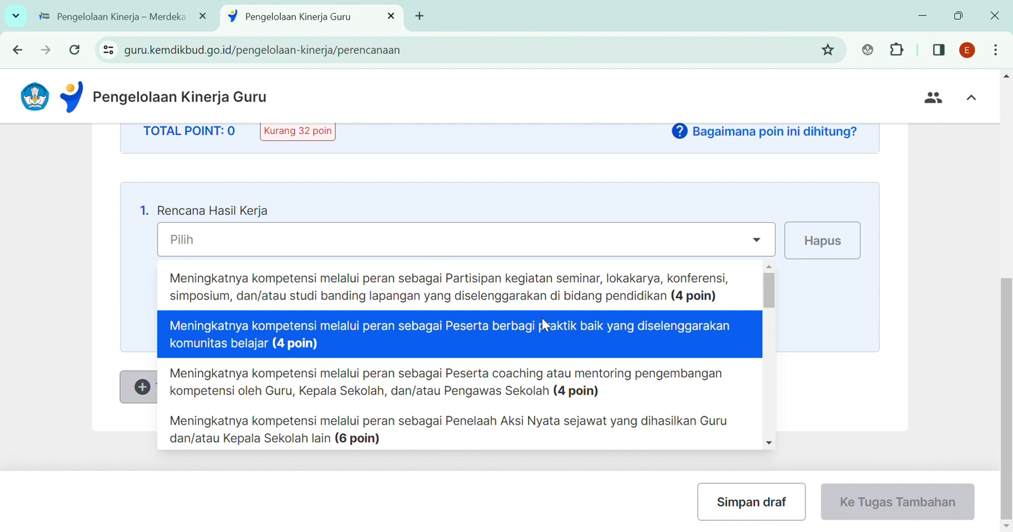
scroll(464, 330, down, 1)
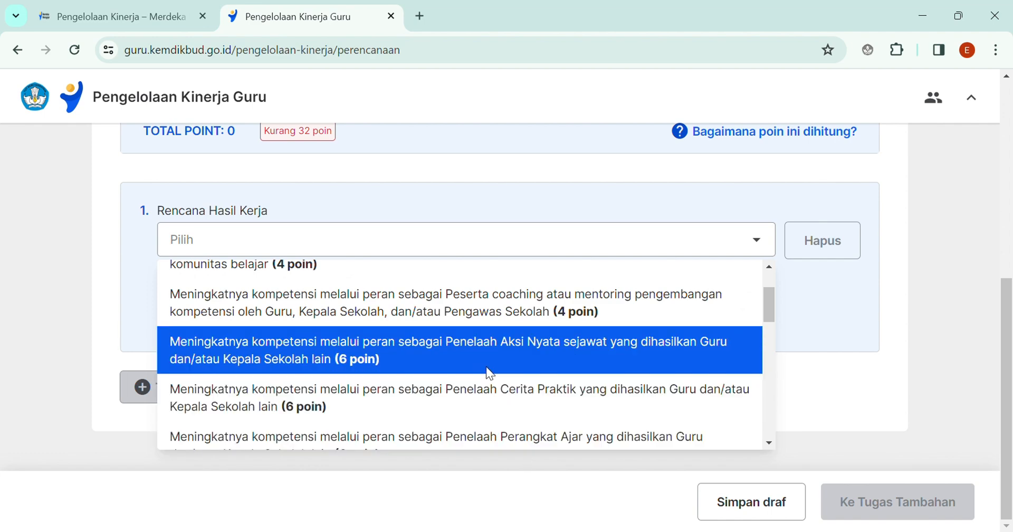
scroll(489, 374, down, 3)
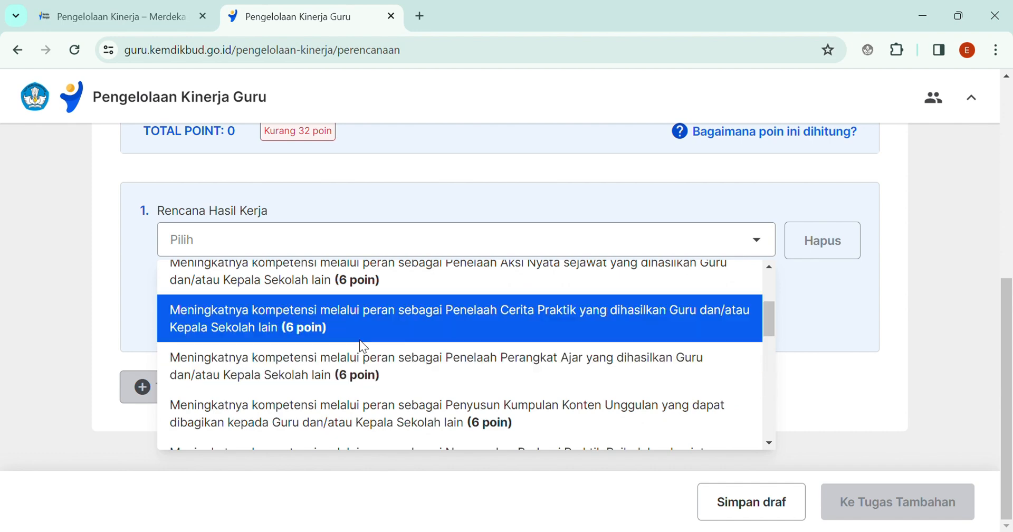
scroll(368, 344, down, 6)
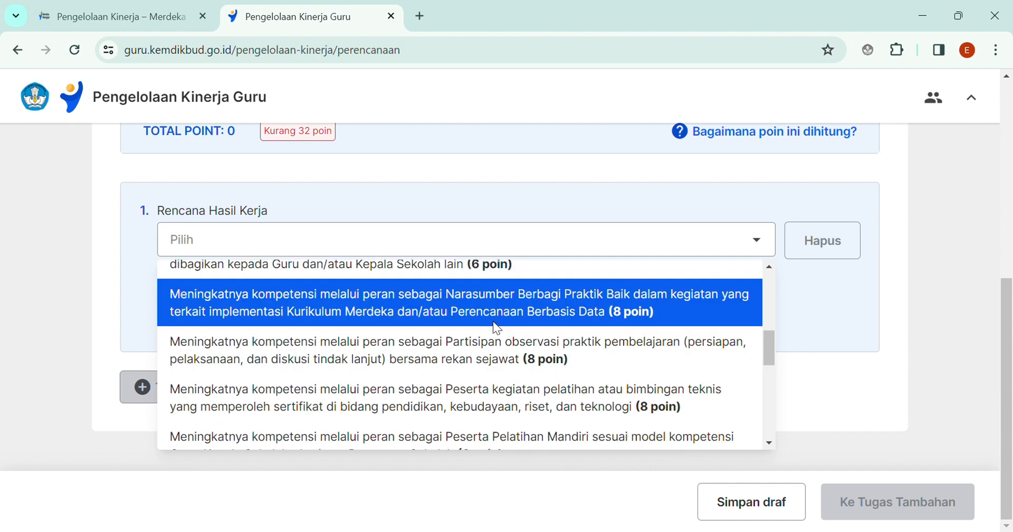
scroll(433, 319, down, 5)
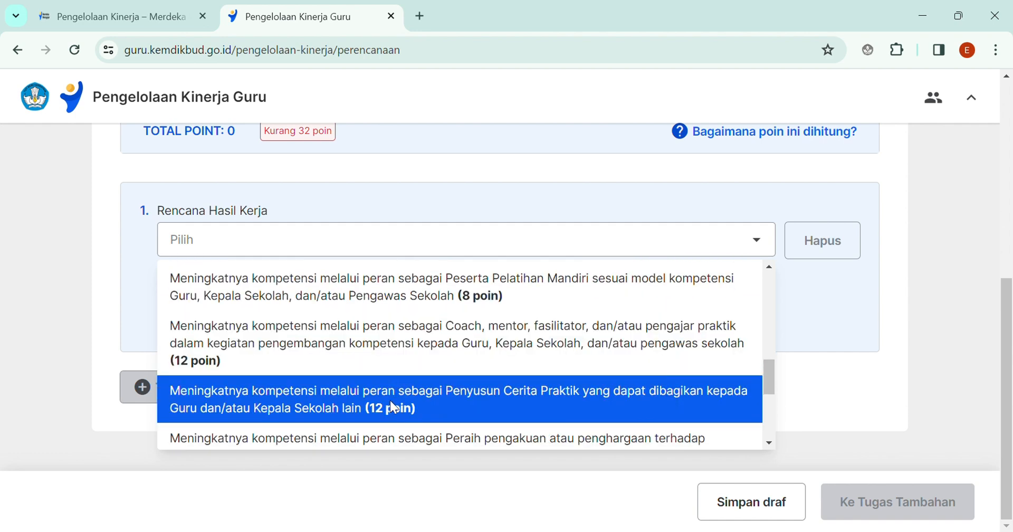
scroll(394, 407, down, 2)
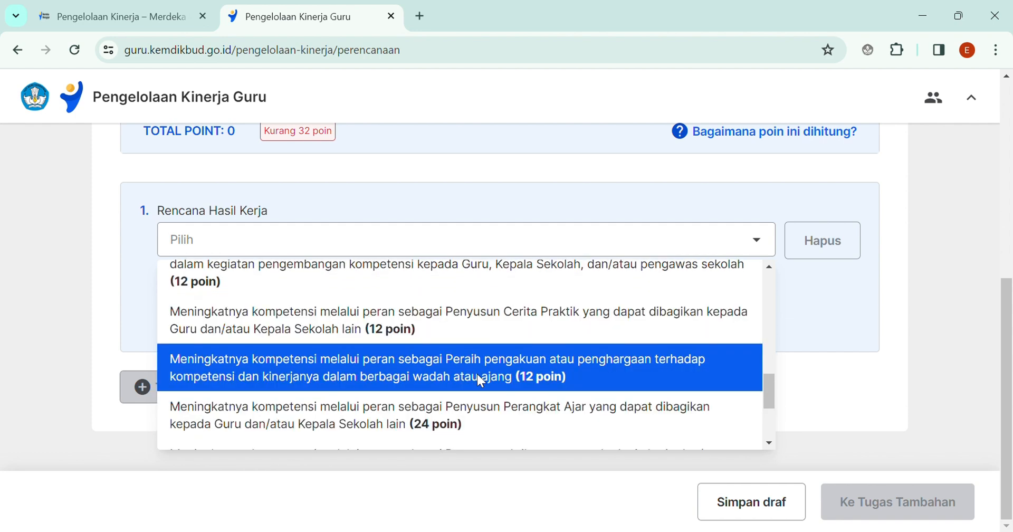
scroll(478, 375, down, 2)
scroll(466, 350, down, 2)
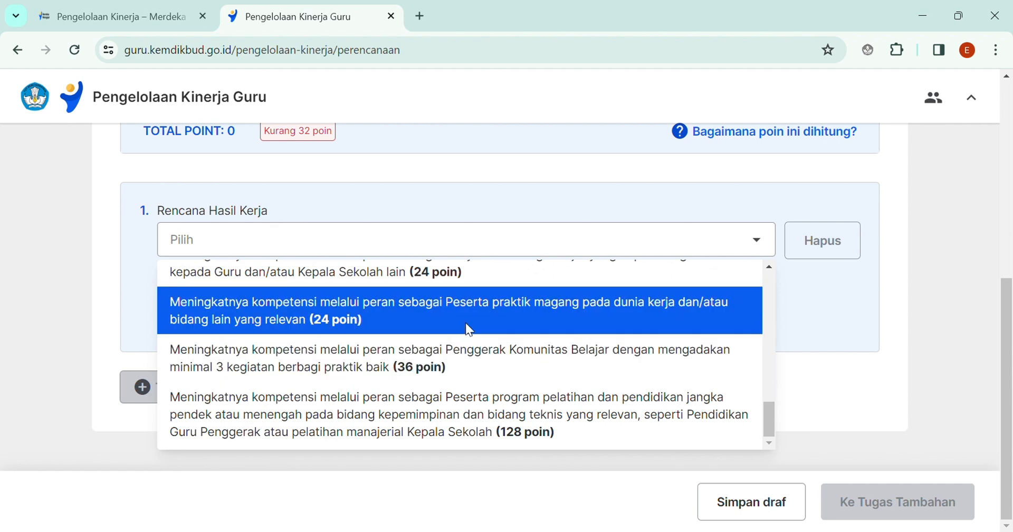
scroll(470, 324, up, 2)
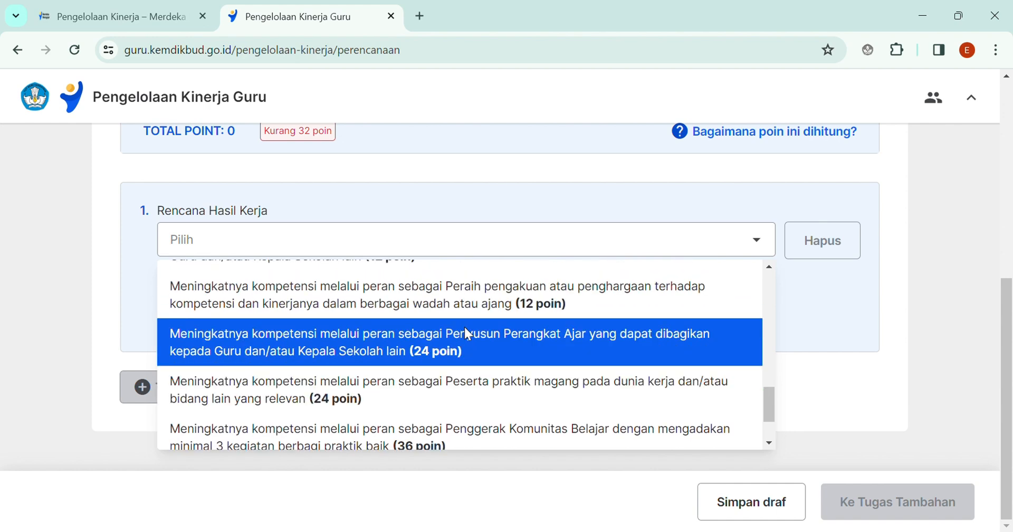
scroll(448, 341, down, 2)
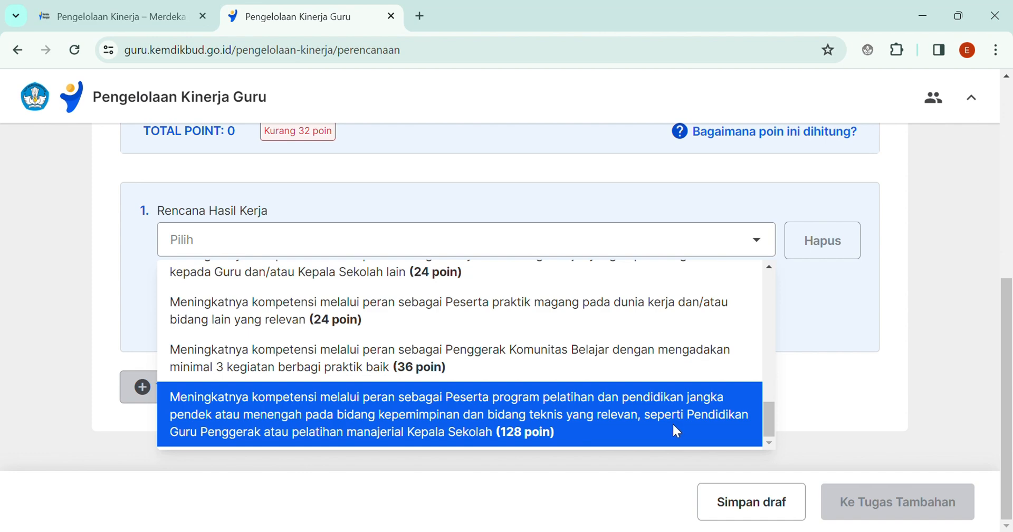
Set the first Rencana Hasil Kerja to the role of Partisipan kegiatan seminar, lokakarya, konferensi, simposium, dan/atau studi banding lapangan (4 poin)
scroll(543, 406, up, 10)
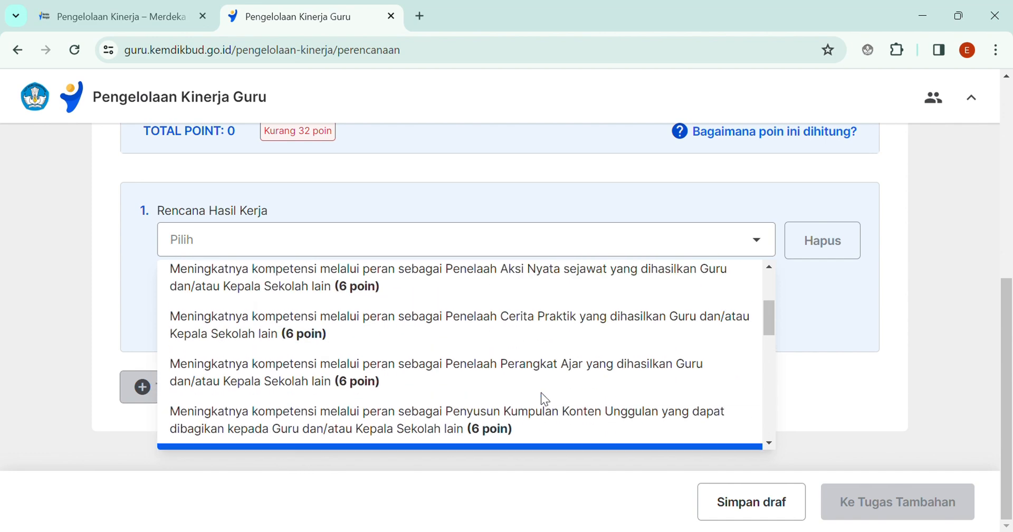
scroll(545, 400, up, 3)
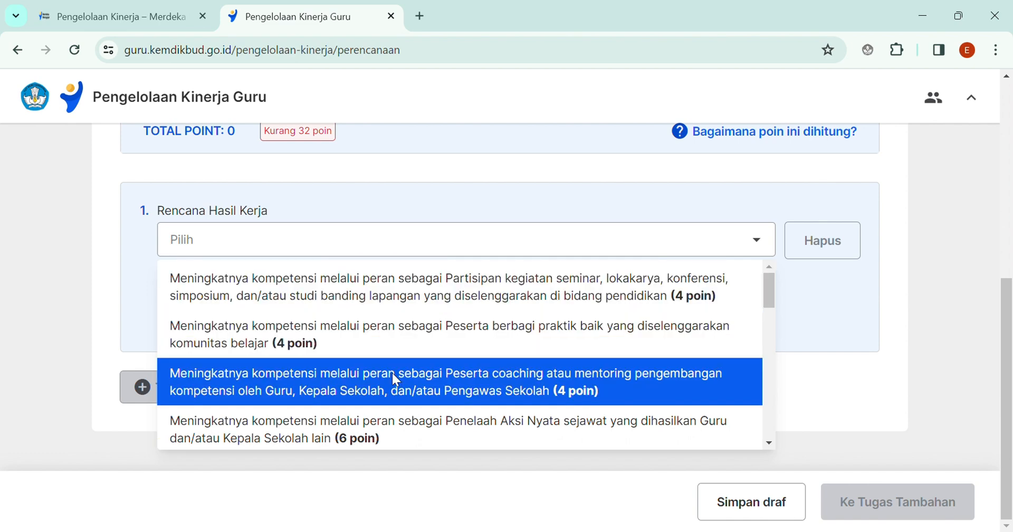
click(419, 287)
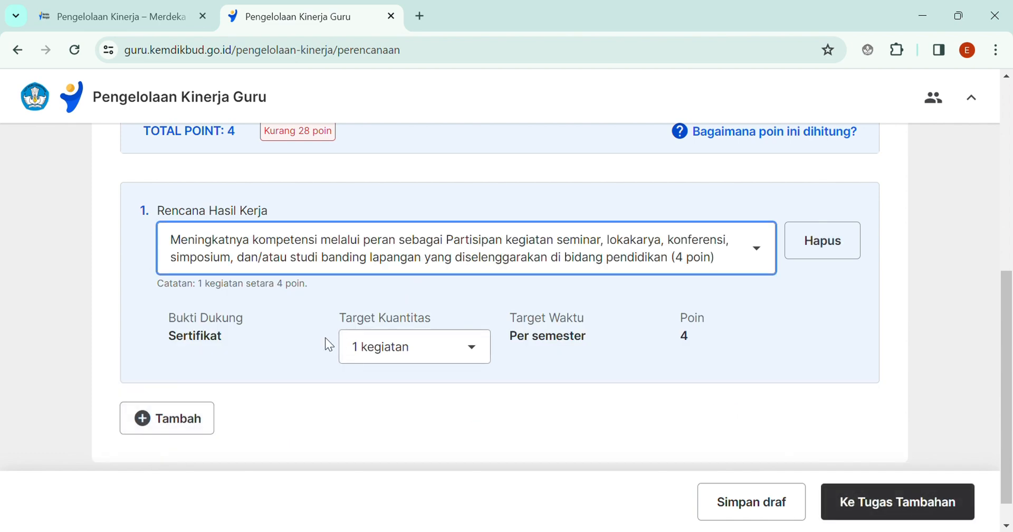
Set the Target Kuantitas of the first Rencana Hasil Kerja to 3 kegiatan and check the total points
scroll(233, 337, up, 3)
scroll(358, 293, down, 2)
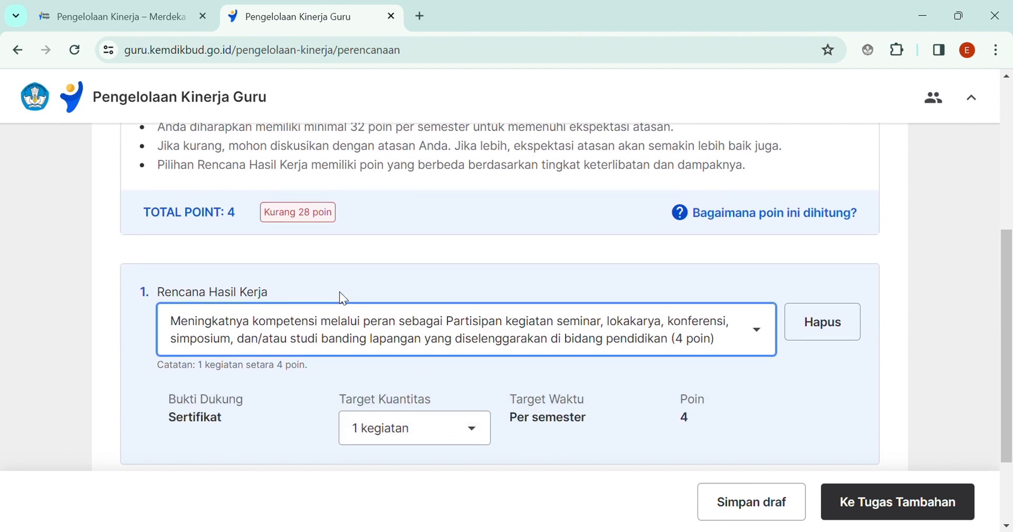
scroll(688, 380, down, 1)
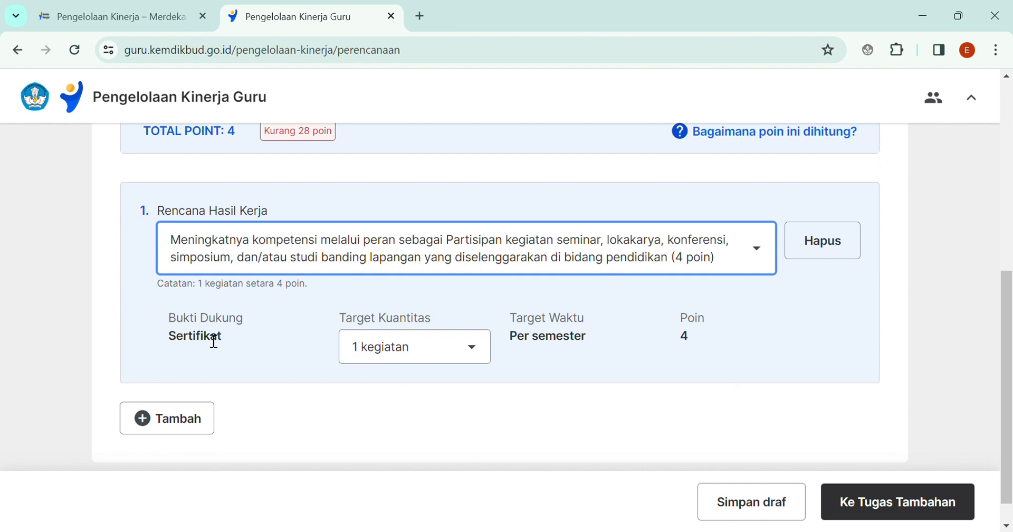
drag(167, 336, 225, 339)
click(230, 345)
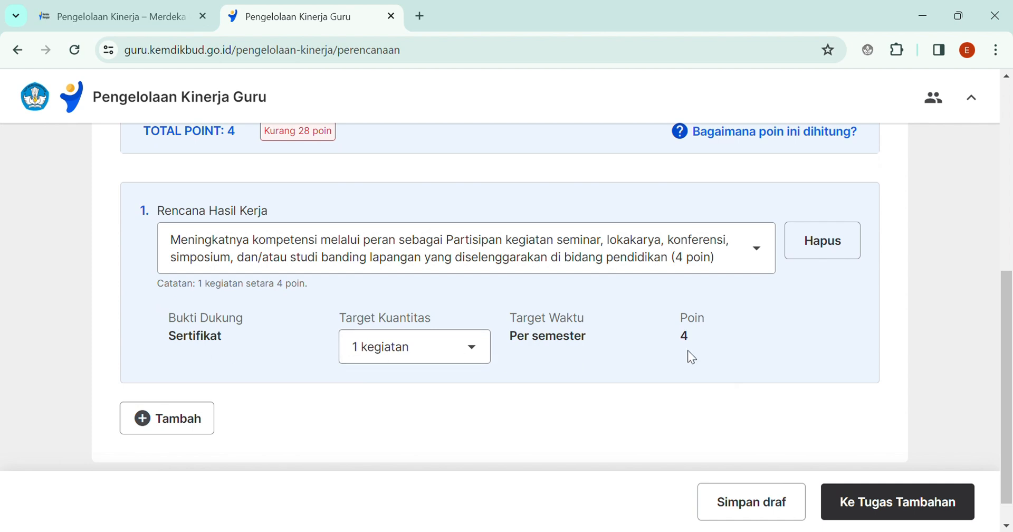
click(476, 352)
scroll(486, 374, down, 2)
scroll(484, 376, up, 2)
scroll(633, 406, down, 1)
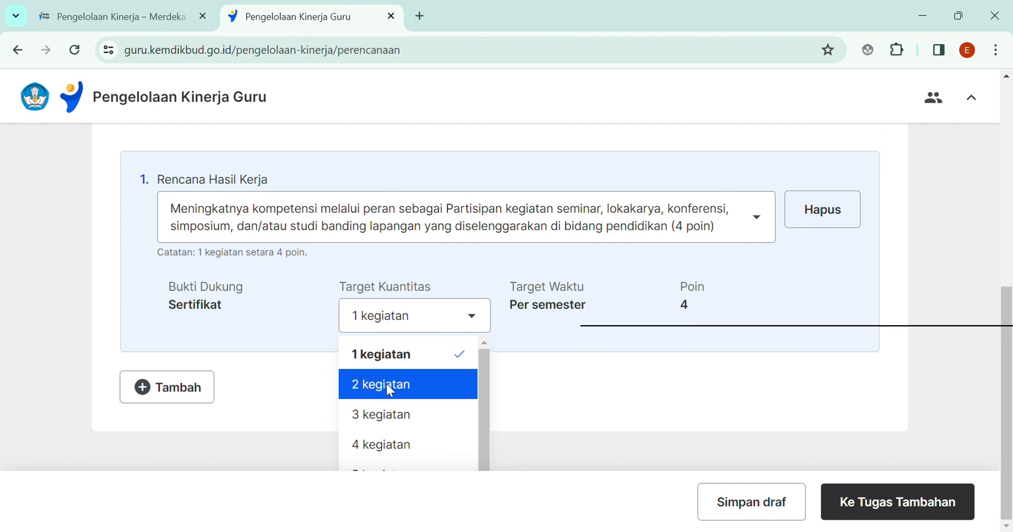
click(420, 414)
scroll(680, 402, up, 5)
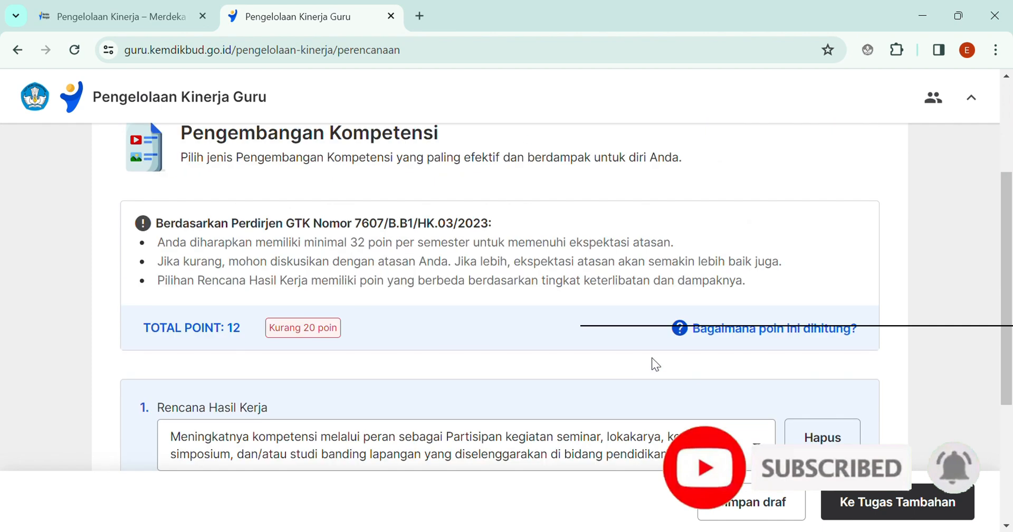
scroll(383, 337, down, 5)
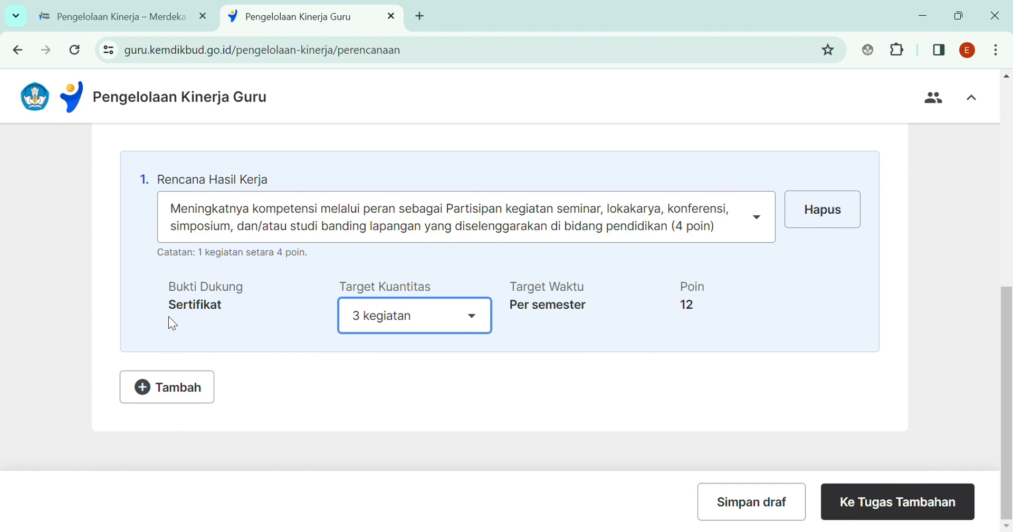
Add a second Rencana Hasil Kerja entry and open its list of roles
scroll(670, 332, up, 2)
scroll(670, 333, down, 2)
scroll(233, 355, up, 3)
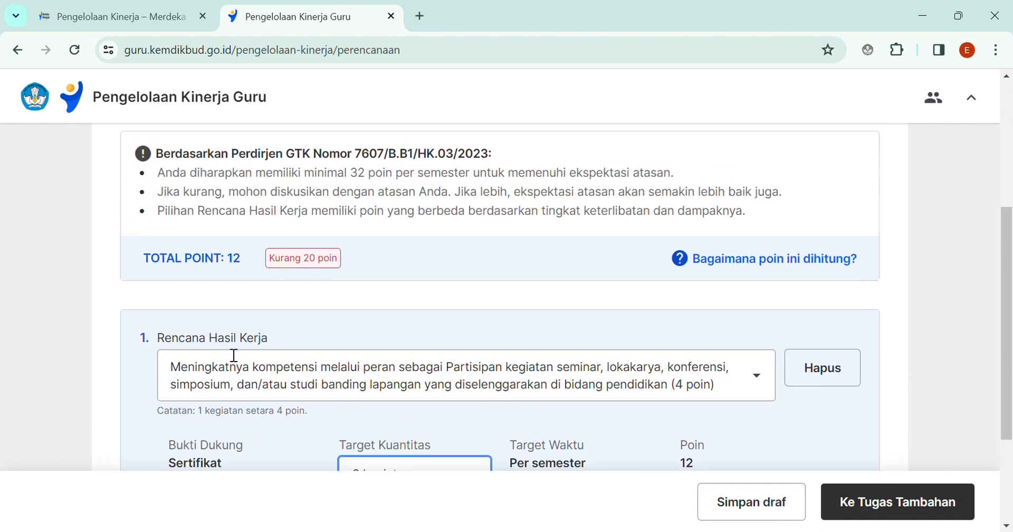
scroll(341, 267, down, 3)
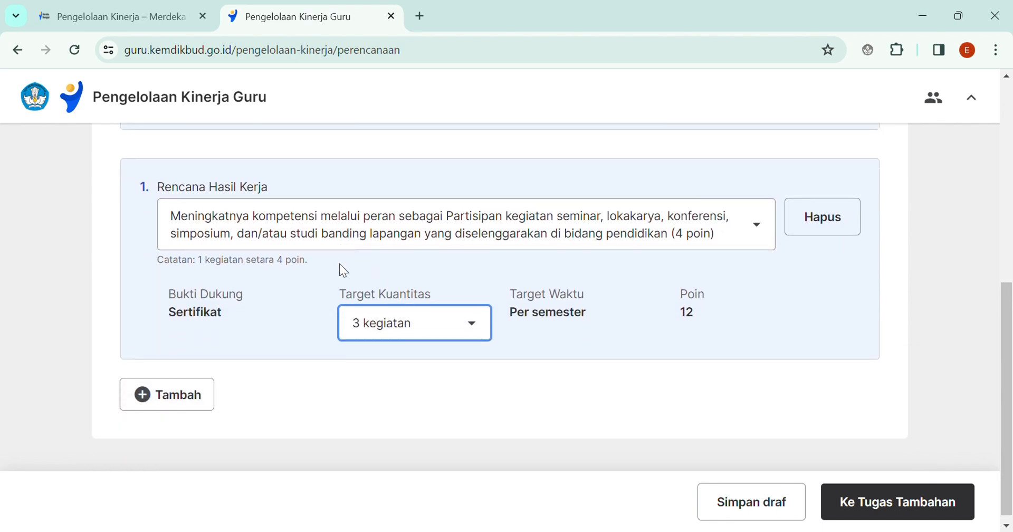
click(192, 403)
scroll(366, 385, down, 3)
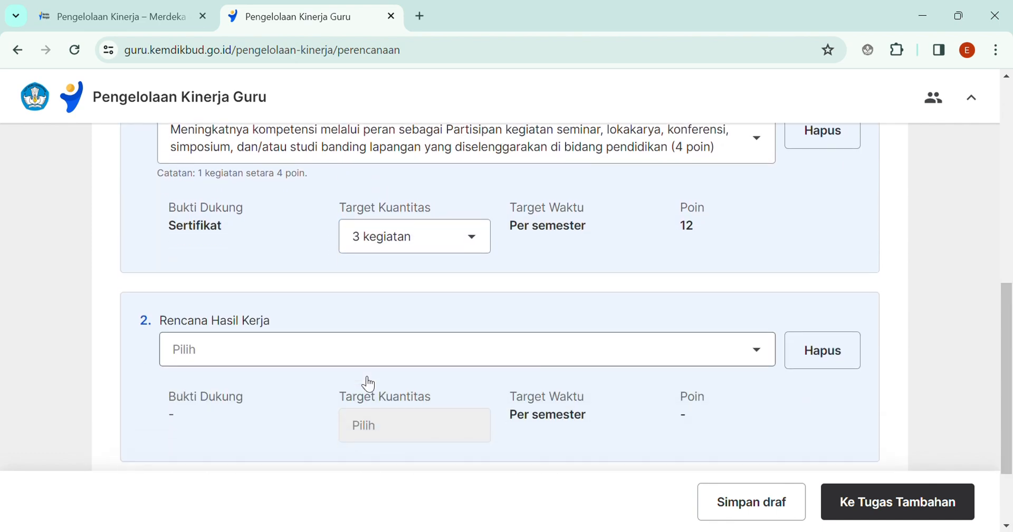
click(483, 282)
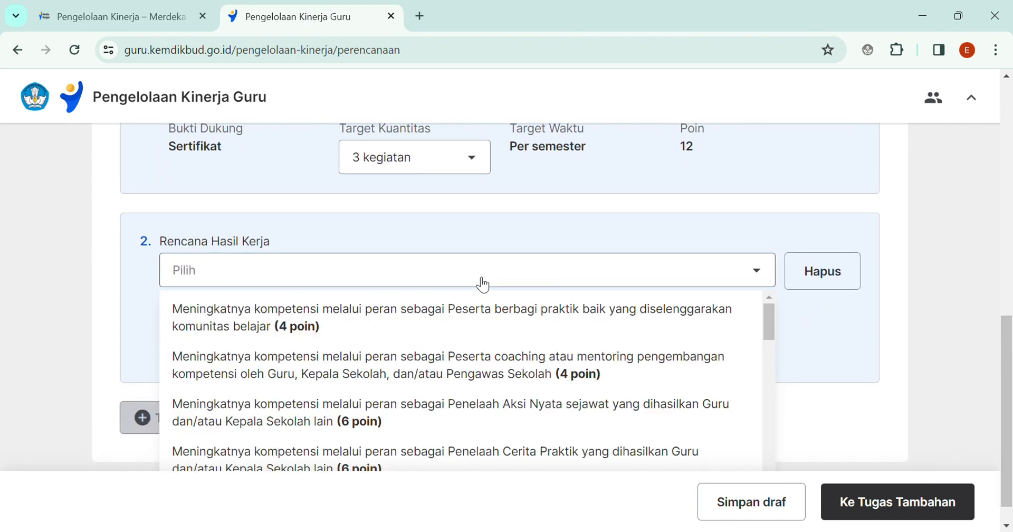
Set the second Rencana Hasil Kerja to the role of Peserta coaching atau mentoring pengembangan kompetensi oleh Guru, Kepala Sekolah, dan/atau Pengawas Sekolah (4 poin)
scroll(619, 359, up, 2)
scroll(875, 335, down, 2)
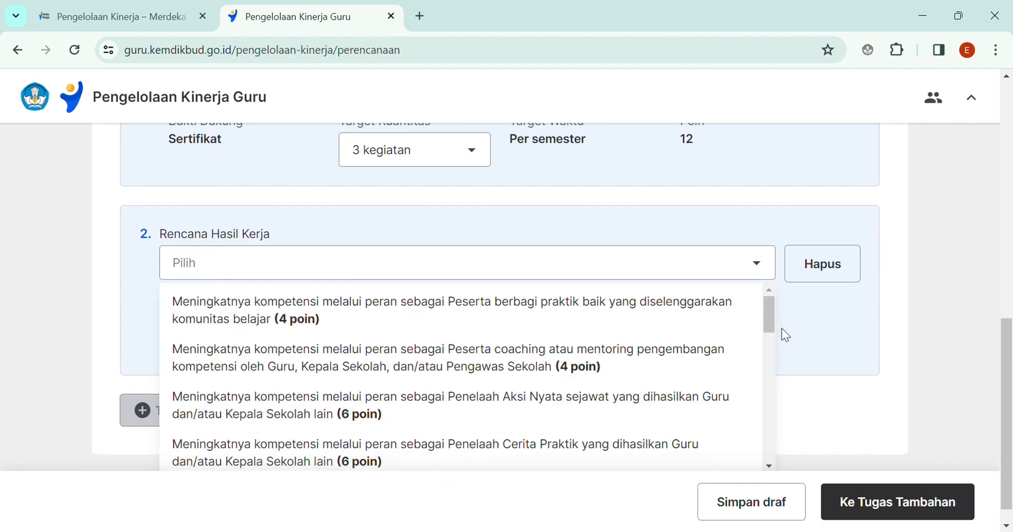
scroll(781, 328, down, 1)
scroll(764, 330, down, 2)
scroll(341, 301, up, 1)
scroll(387, 312, up, 1)
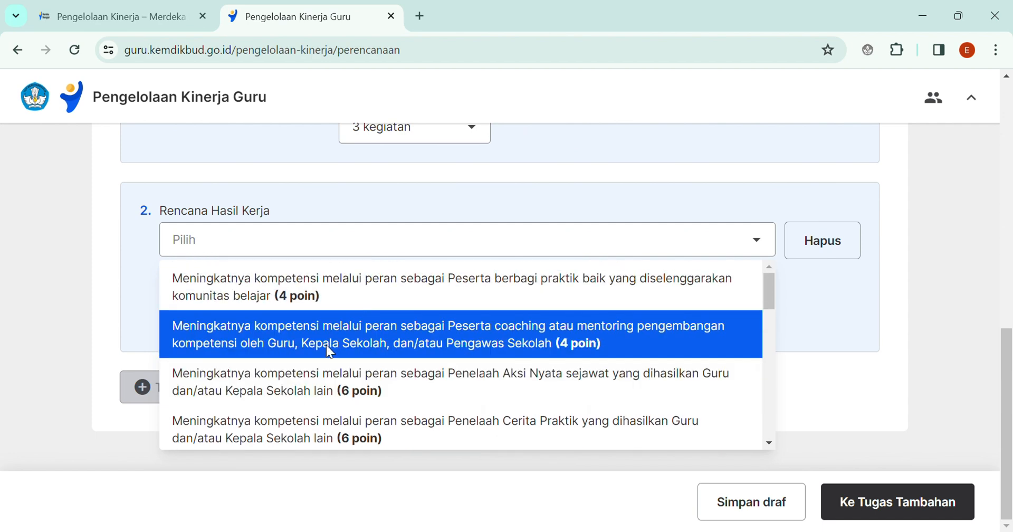
scroll(327, 364, down, 3)
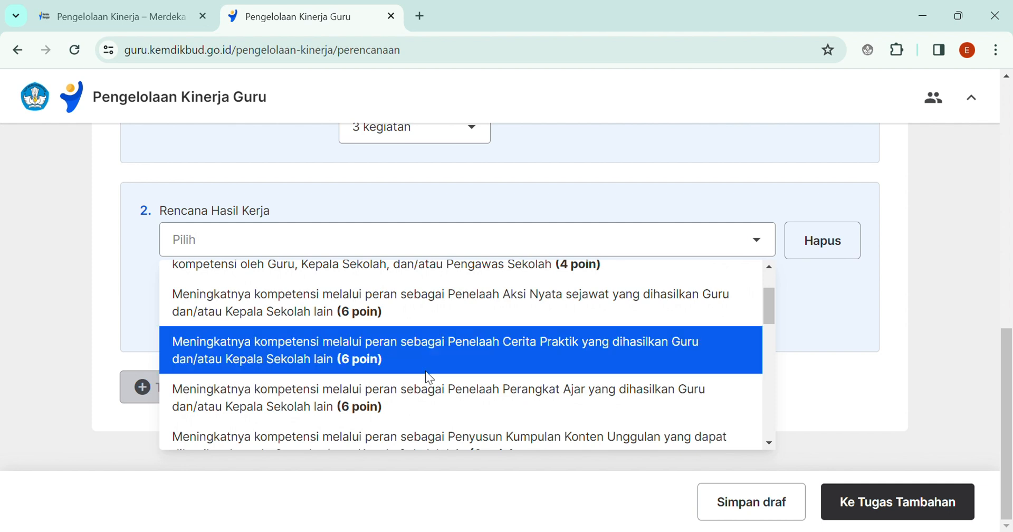
scroll(477, 378, down, 3)
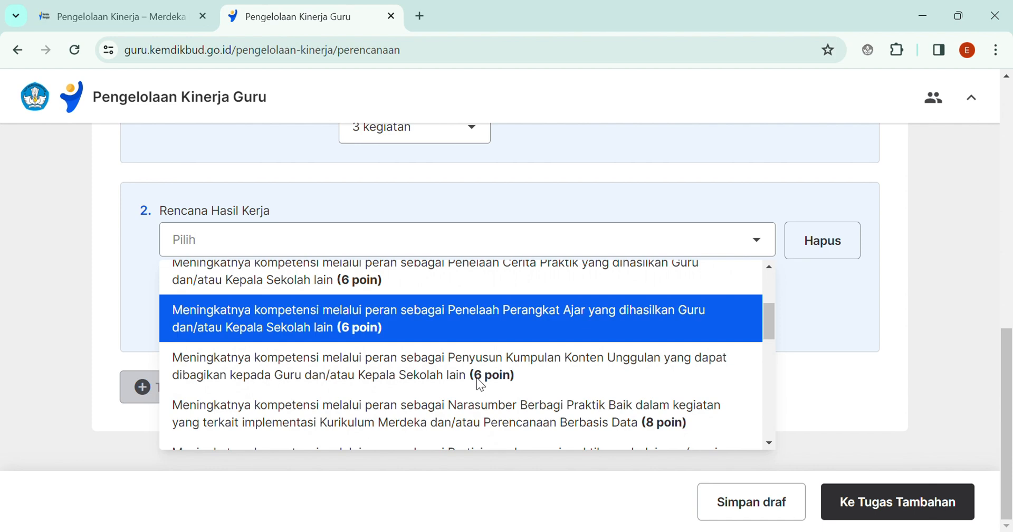
scroll(477, 378, down, 2)
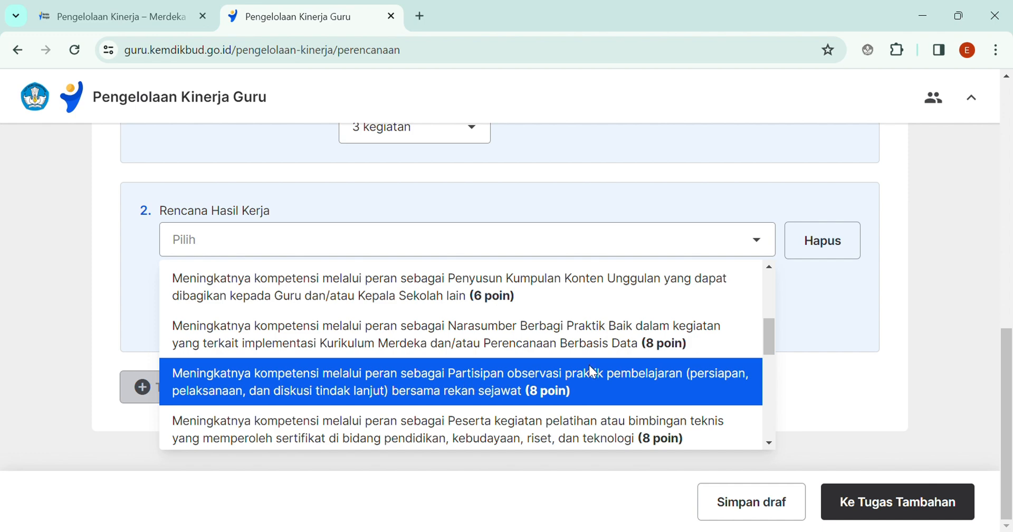
scroll(586, 361, up, 1)
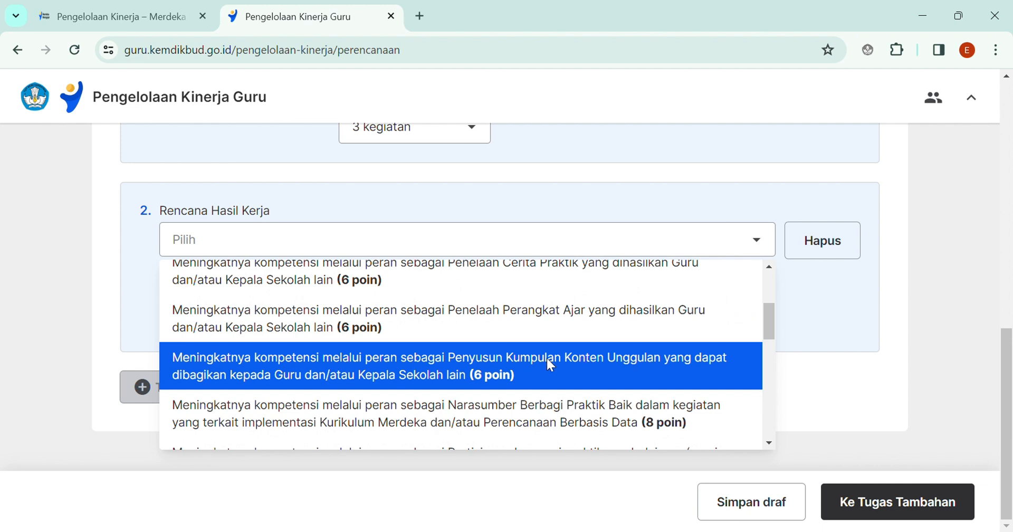
scroll(549, 364, up, 2)
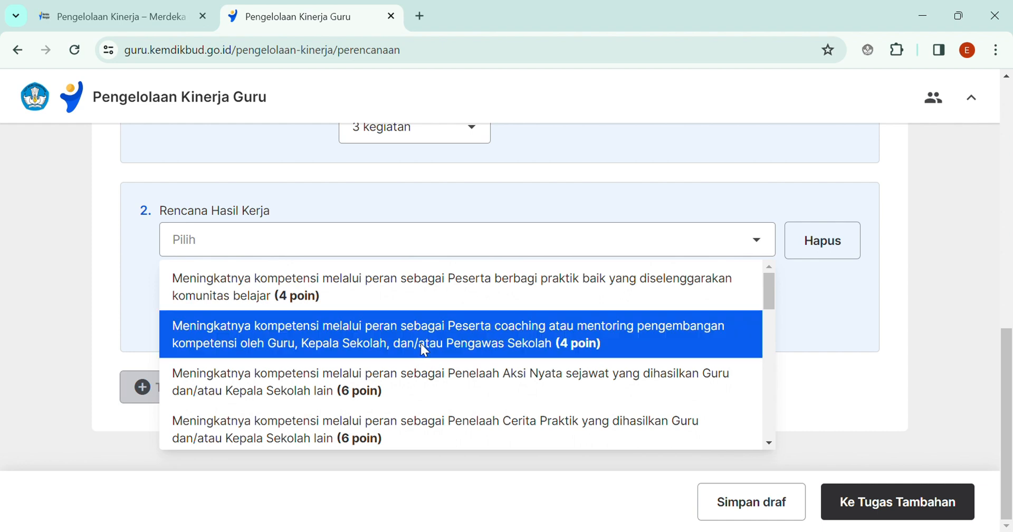
click(651, 341)
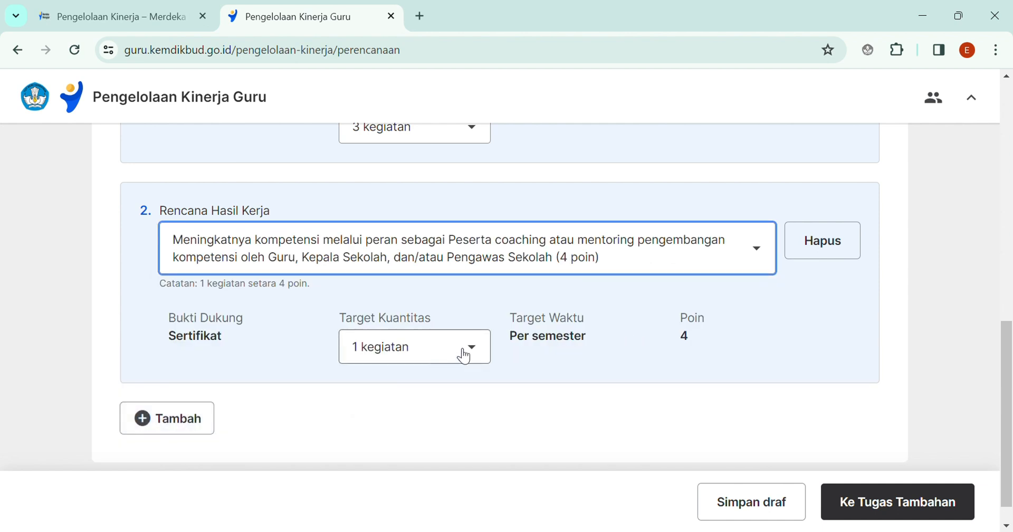
Set the Target Kuantitas of the second Rencana Hasil Kerja to 4 kegiatan and check the total points
click(464, 355)
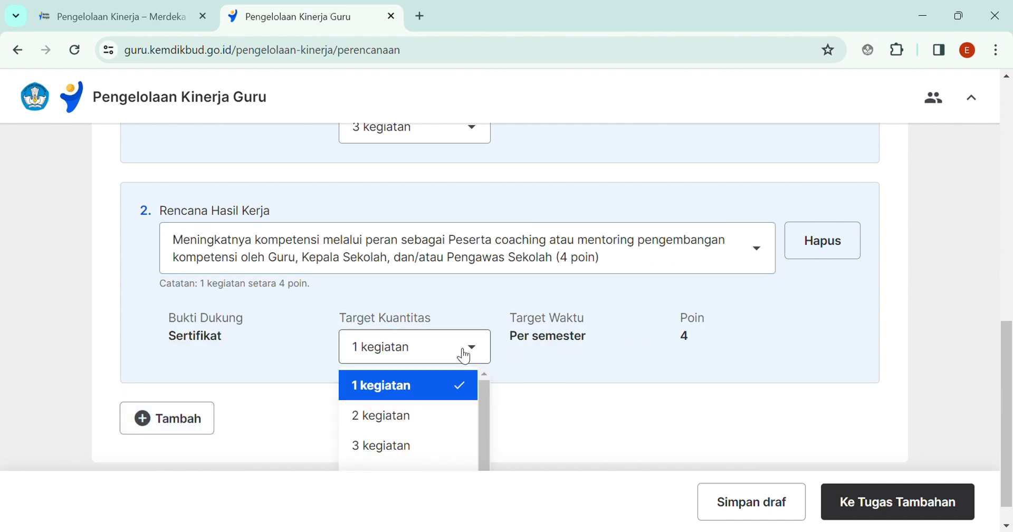
scroll(462, 387, down, 1)
scroll(461, 385, down, 1)
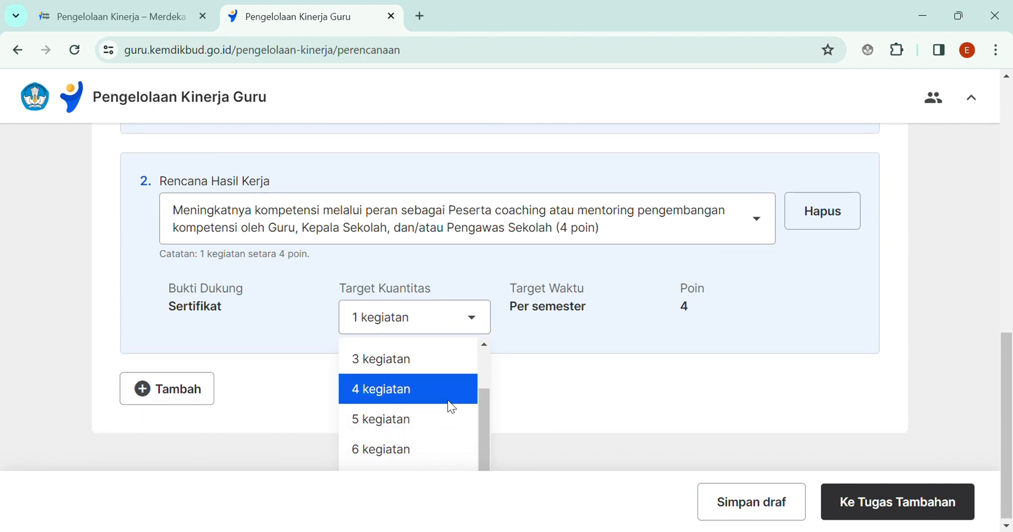
click(408, 395)
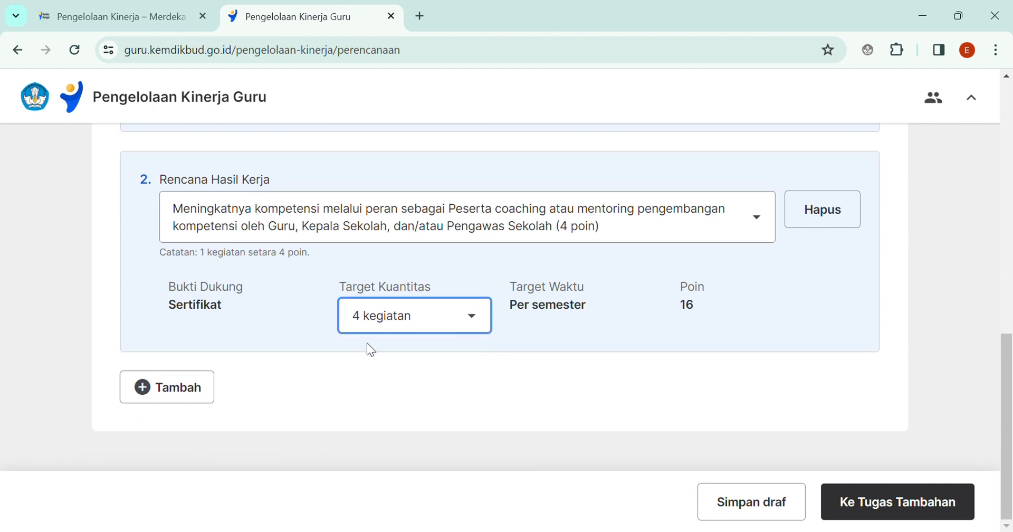
scroll(337, 379, up, 3)
scroll(349, 277, up, 3)
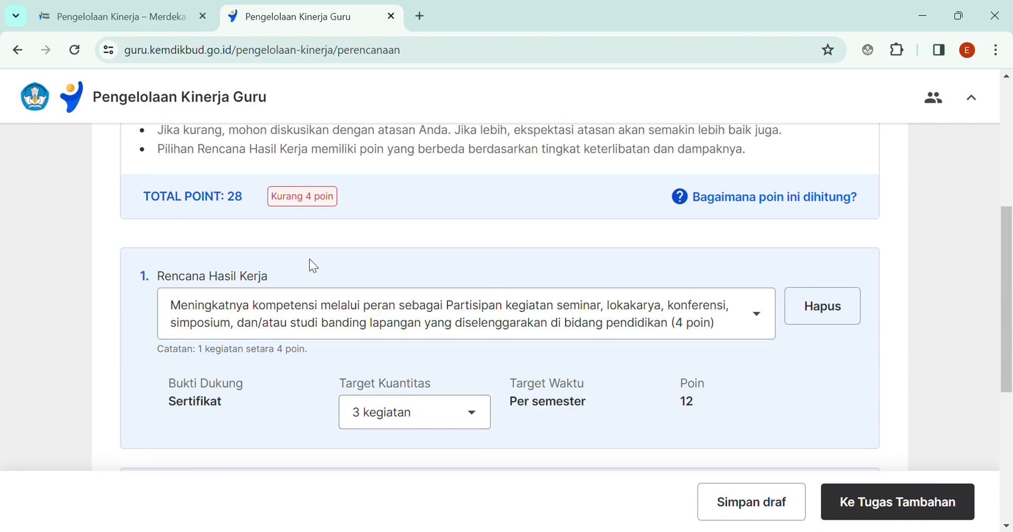
scroll(309, 261, down, 6)
Set the Target Kuantitas of the second Rencana Hasil Kerja to 3 kegiatan
click(406, 316)
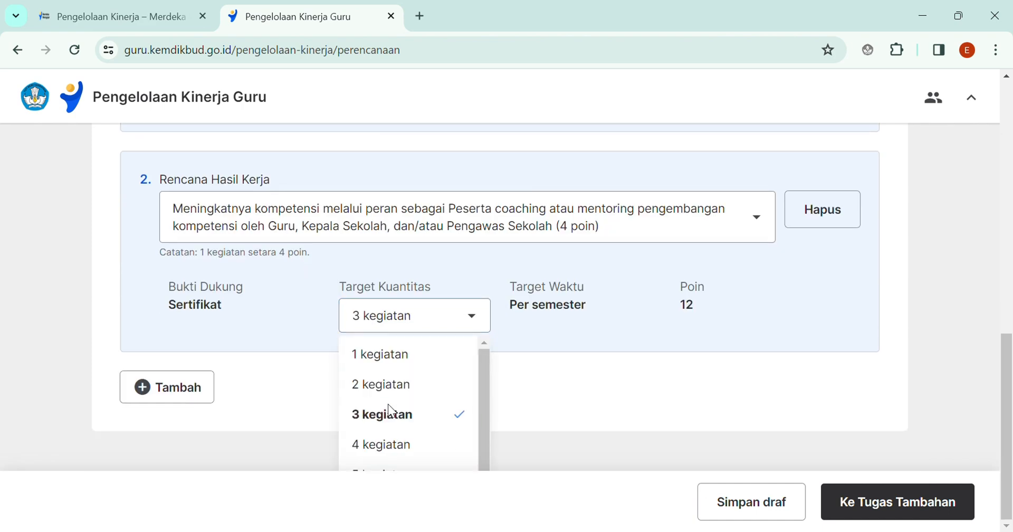
click(388, 413)
scroll(352, 359, up, 2)
scroll(352, 362, up, 5)
Add a third Rencana Hasil Kerja entry below the coaching or mentoring one
scroll(350, 362, down, 6)
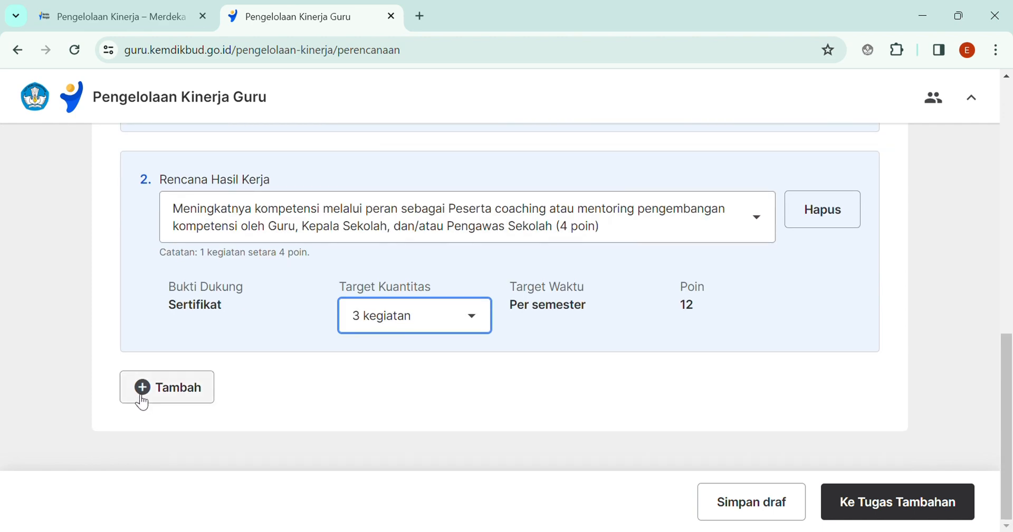
scroll(311, 401, down, 1)
click(141, 388)
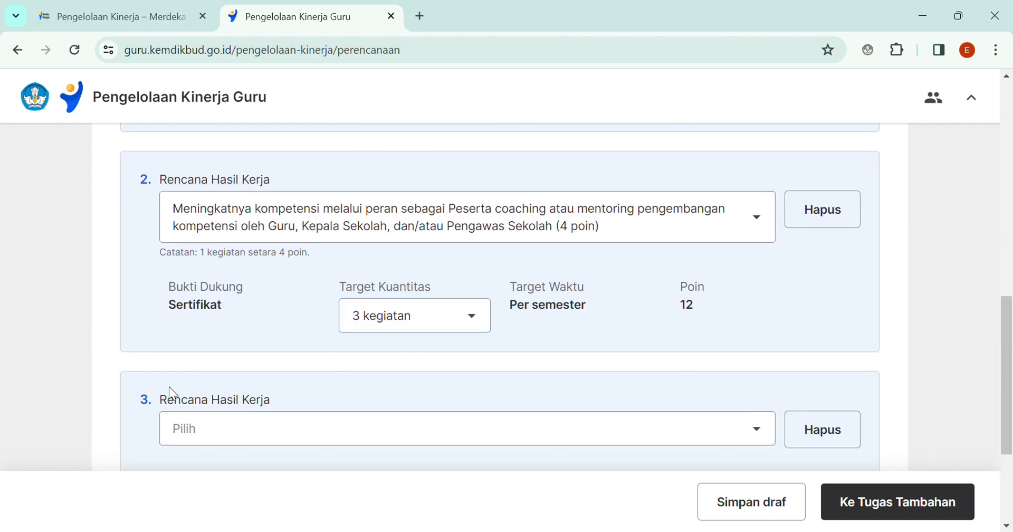
Review the role, Bukti Dukung, Target Kuantitas and points of the first two Rencana Hasil Kerja entries
scroll(206, 349, up, 1)
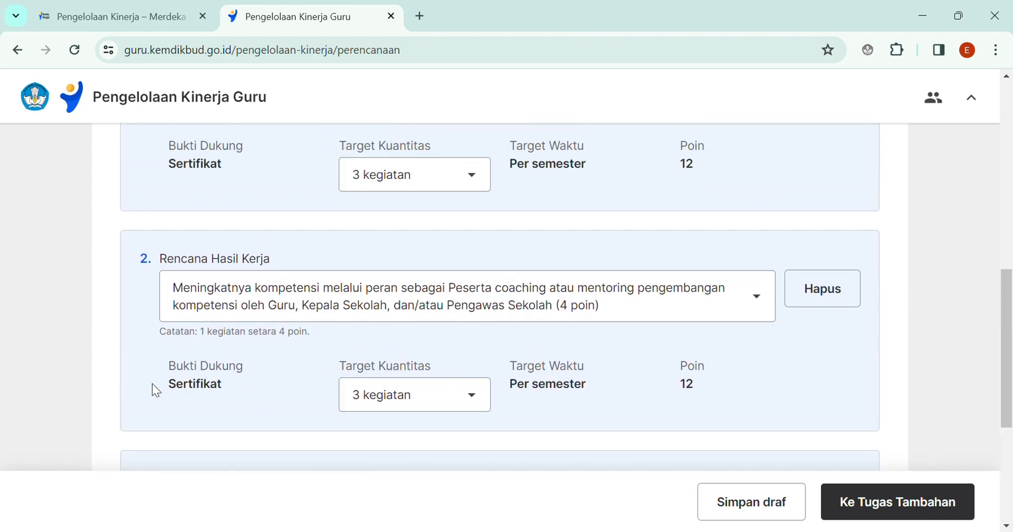
drag(153, 384, 223, 385)
click(282, 199)
scroll(283, 199, up, 1)
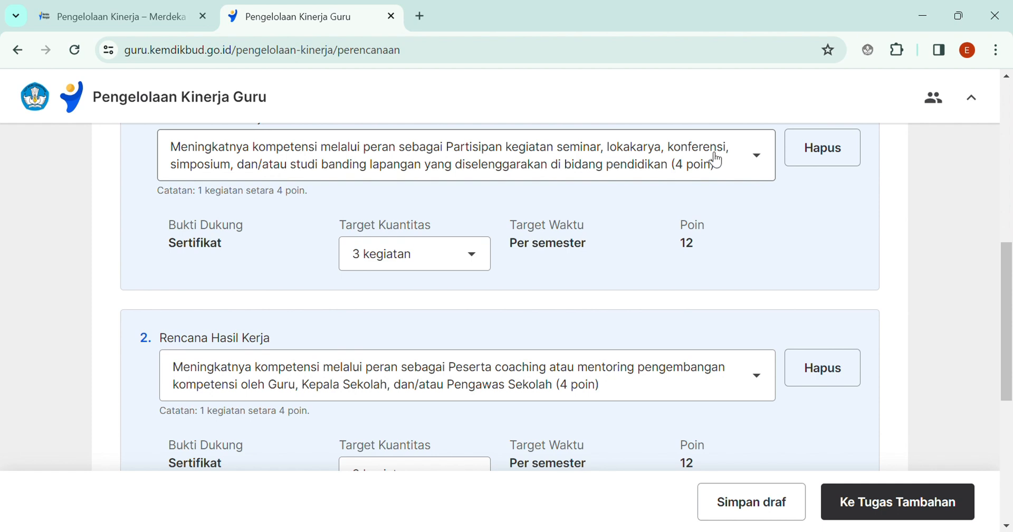
scroll(293, 158, down, 2)
scroll(293, 166, down, 1)
scroll(323, 248, up, 1)
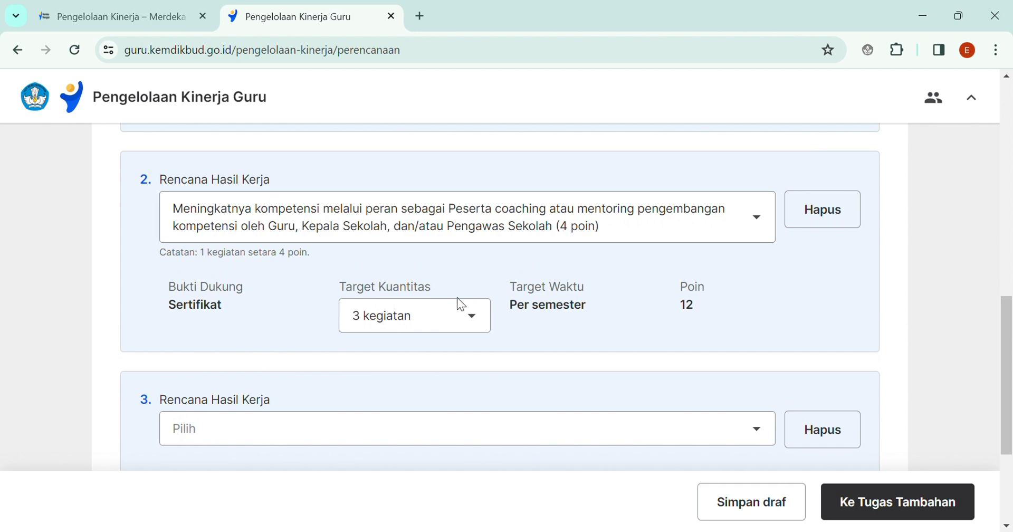
scroll(467, 319, down, 3)
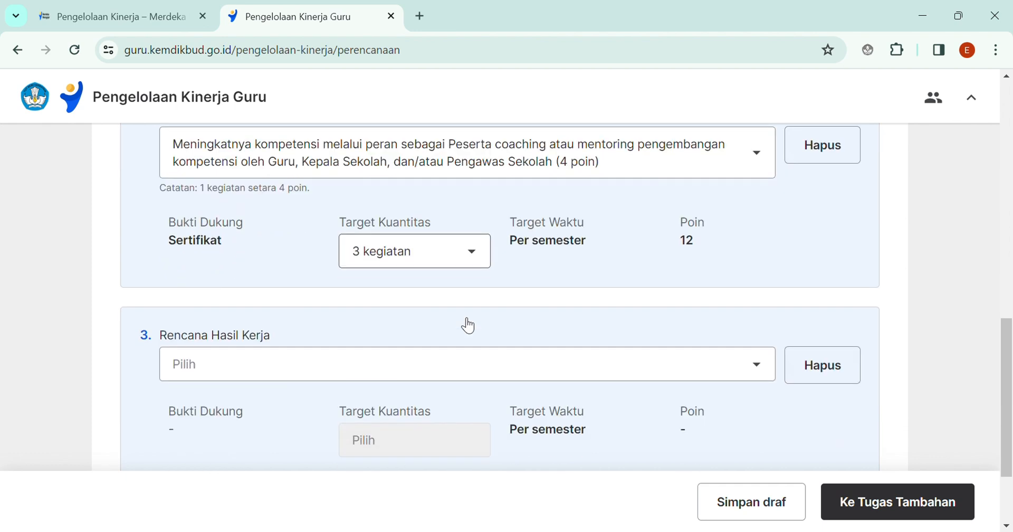
scroll(463, 283, up, 3)
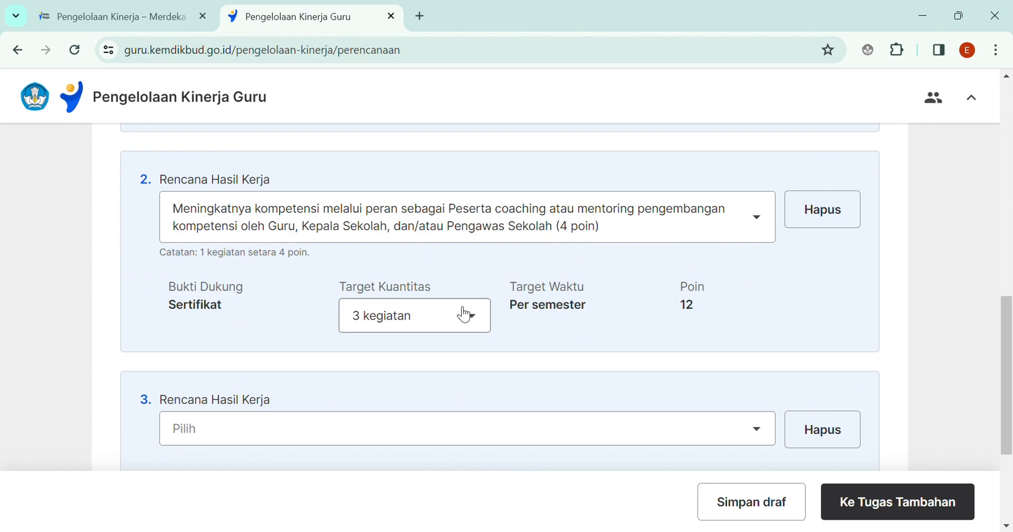
scroll(464, 314, down, 1)
scroll(351, 233, up, 2)
scroll(518, 308, down, 2)
Examine the Pengembangan Kompetensi roles and their points offered for the third Rencana Hasil Kerja
click(551, 363)
scroll(551, 364, down, 2)
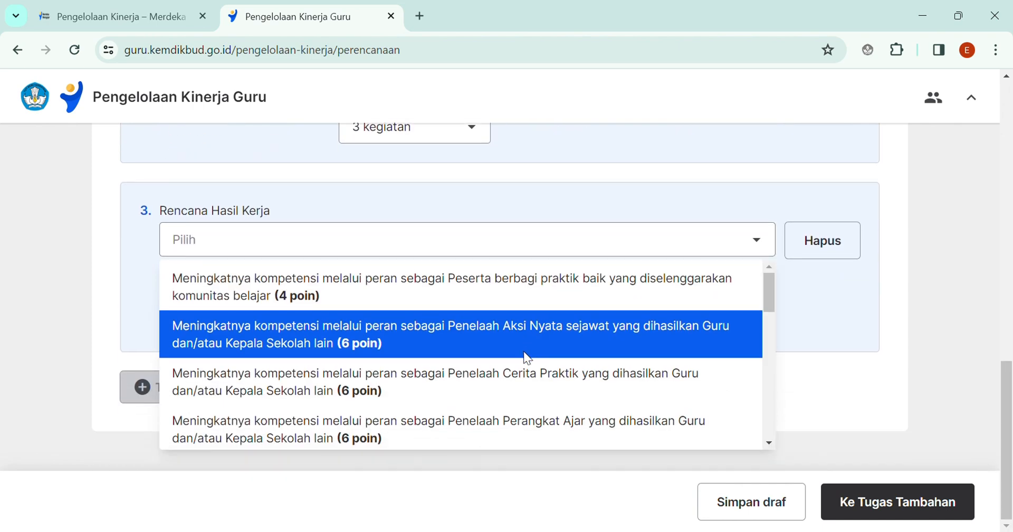
scroll(523, 351, down, 5)
scroll(504, 348, down, 1)
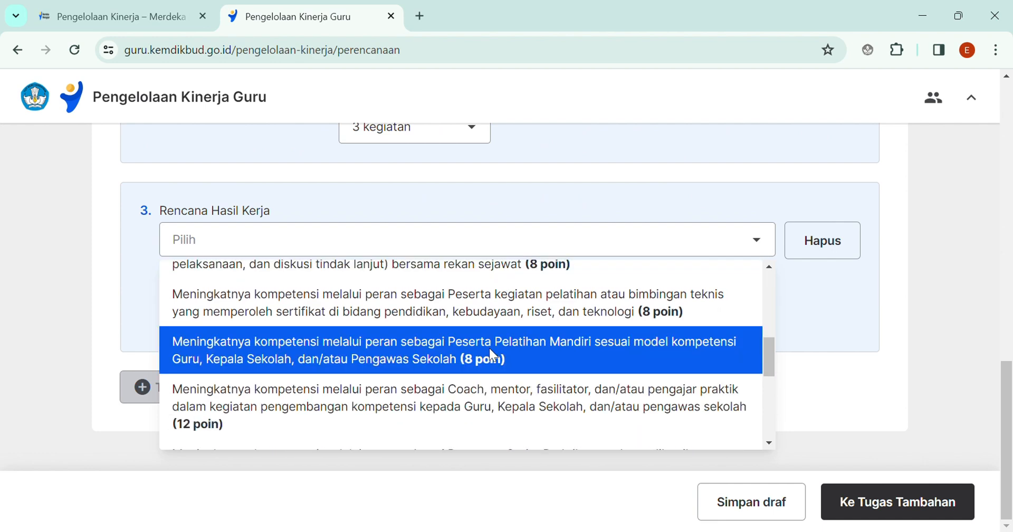
scroll(492, 354, down, 3)
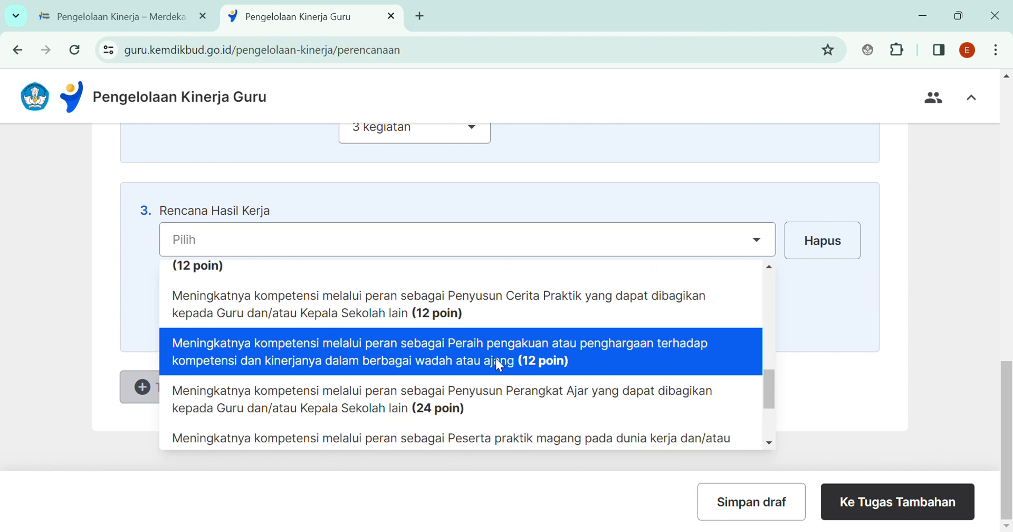
scroll(499, 364, down, 3)
scroll(501, 365, down, 1)
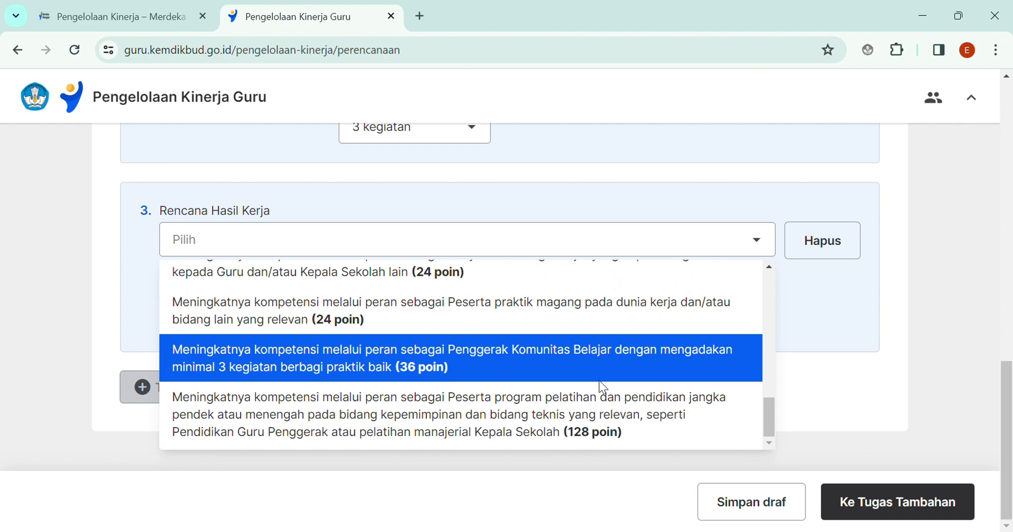
scroll(575, 381, up, 3)
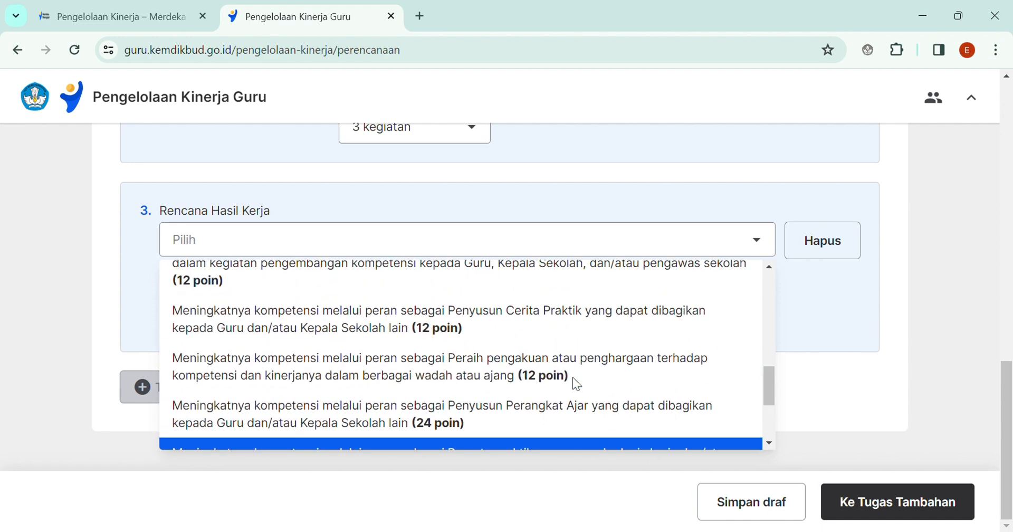
scroll(572, 377, up, 3)
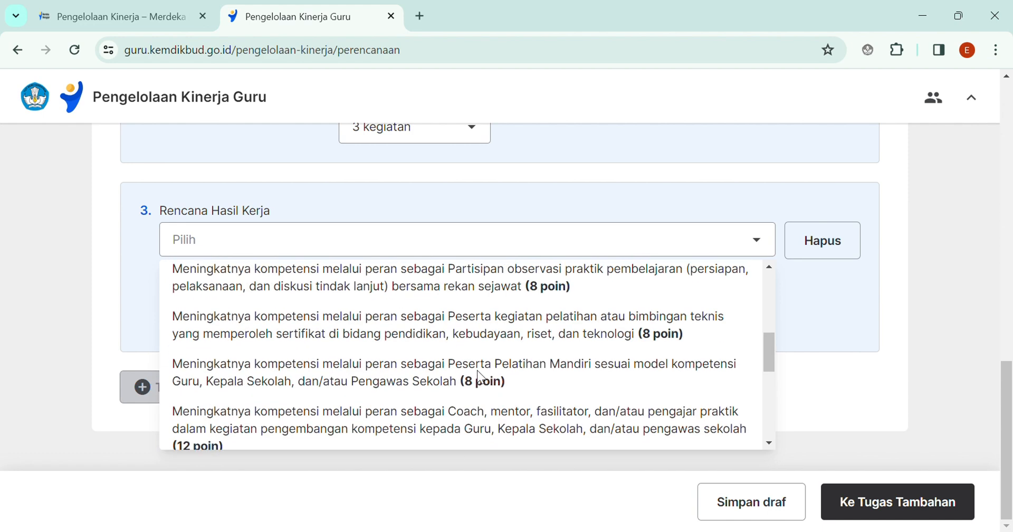
scroll(545, 386, down, 2)
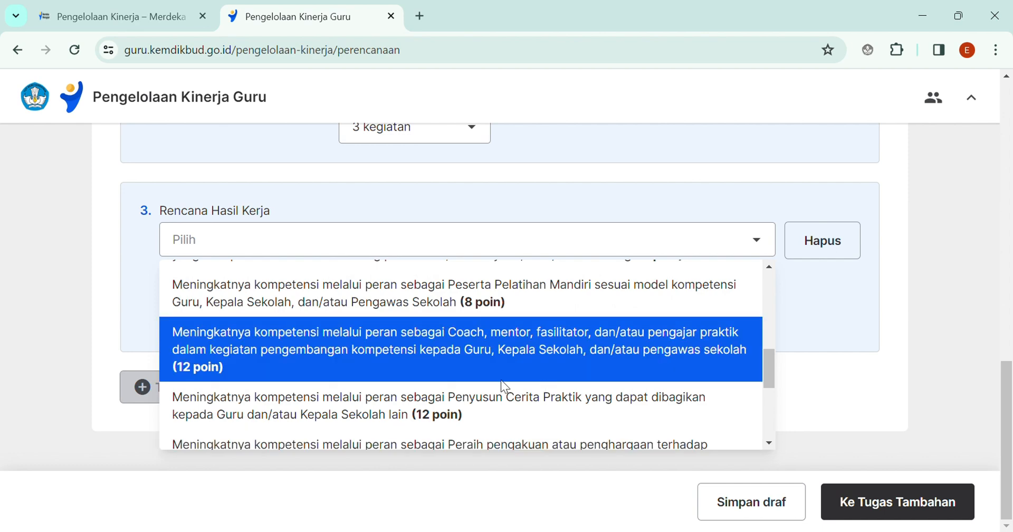
scroll(387, 365, down, 1)
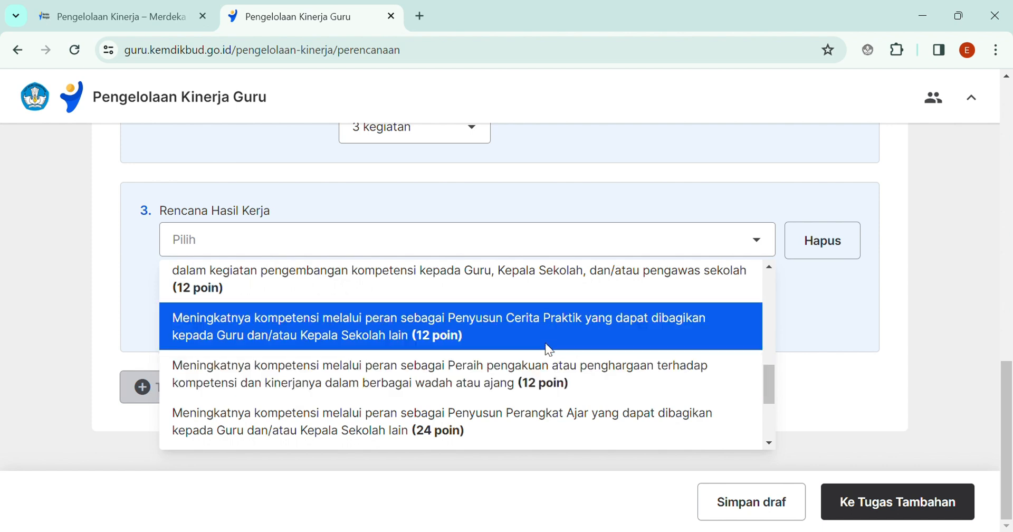
scroll(465, 322, down, 1)
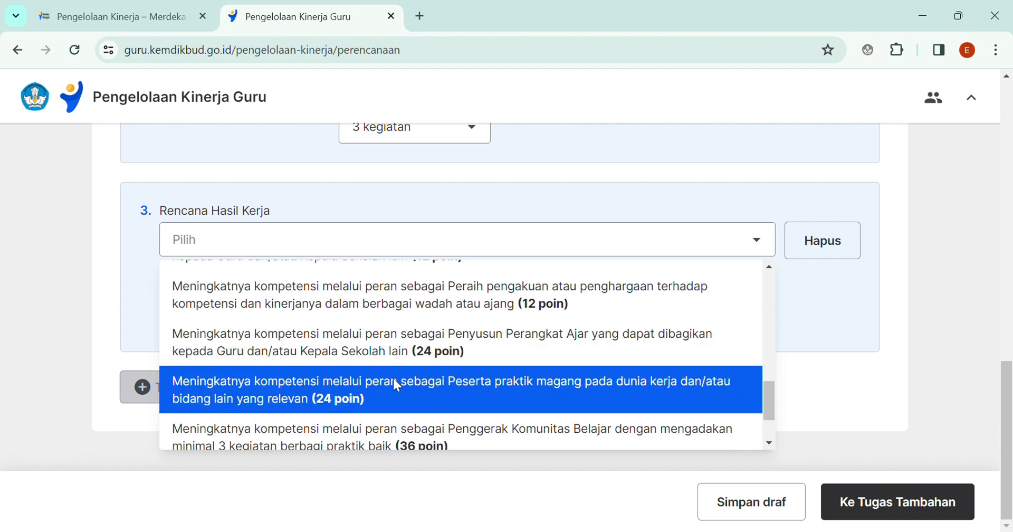
scroll(392, 376, down, 2)
scroll(396, 380, up, 1)
scroll(413, 364, down, 1)
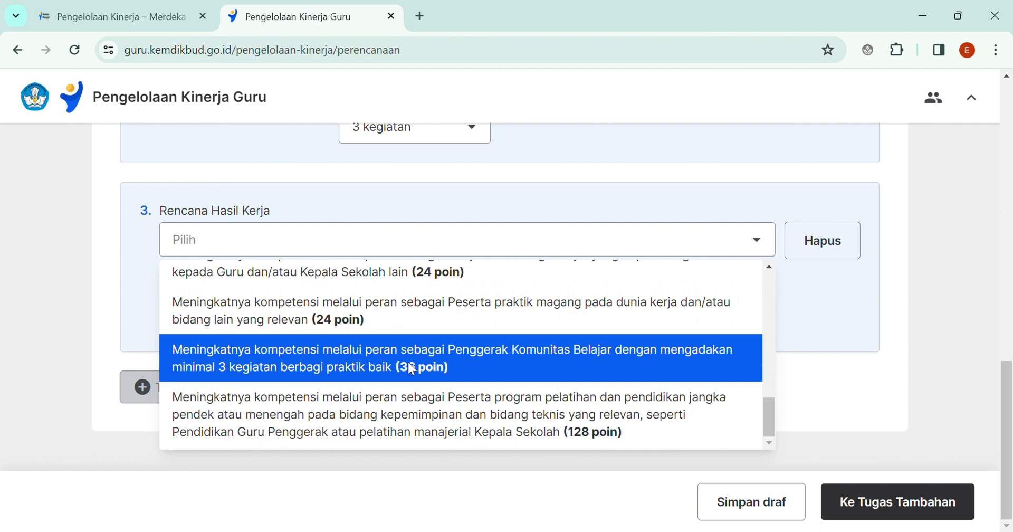
Choose the 4-point role Peserta berbagi praktik baik yang diselenggarakan komunitas belajar as the third Rencana Hasil Kerja
scroll(498, 379, up, 5)
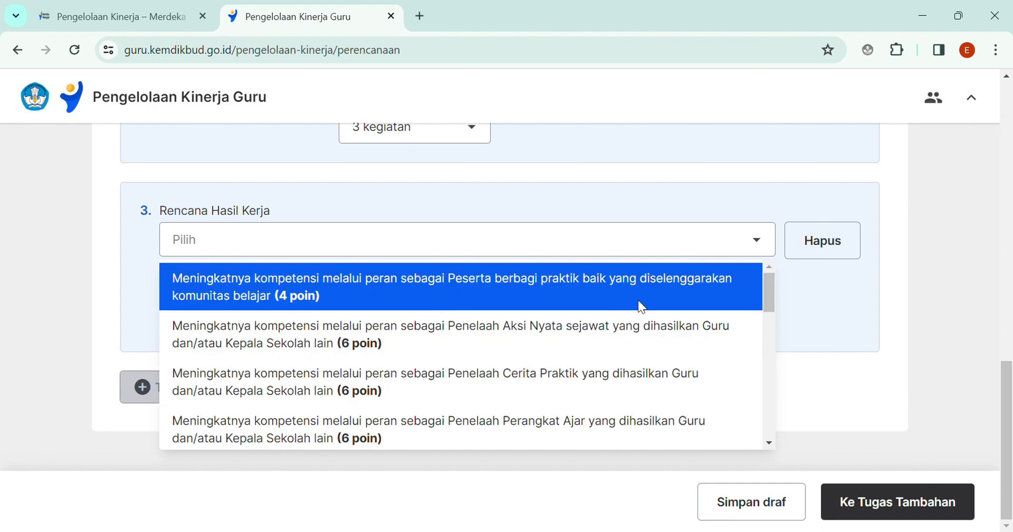
scroll(621, 302, up, 1)
scroll(819, 355, down, 1)
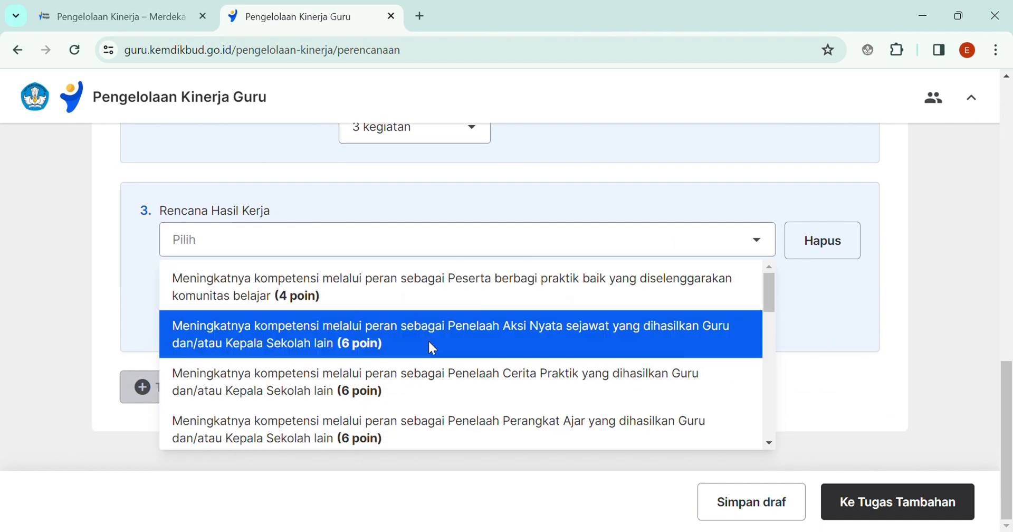
click(396, 299)
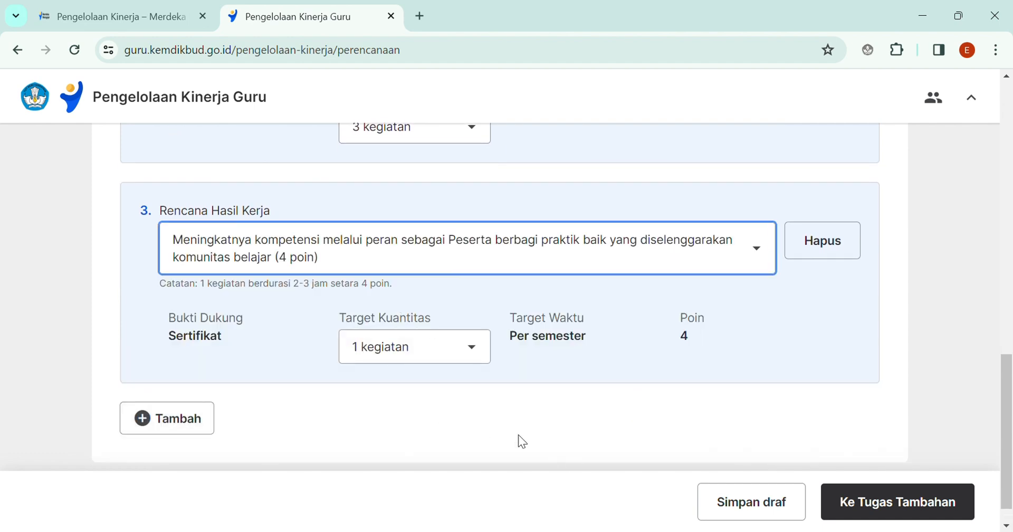
Set the Target Kuantitas of the third Rencana Hasil Kerja to 2 kegiatan and check the total points
scroll(190, 346, up, 1)
scroll(189, 349, down, 1)
scroll(554, 368, up, 7)
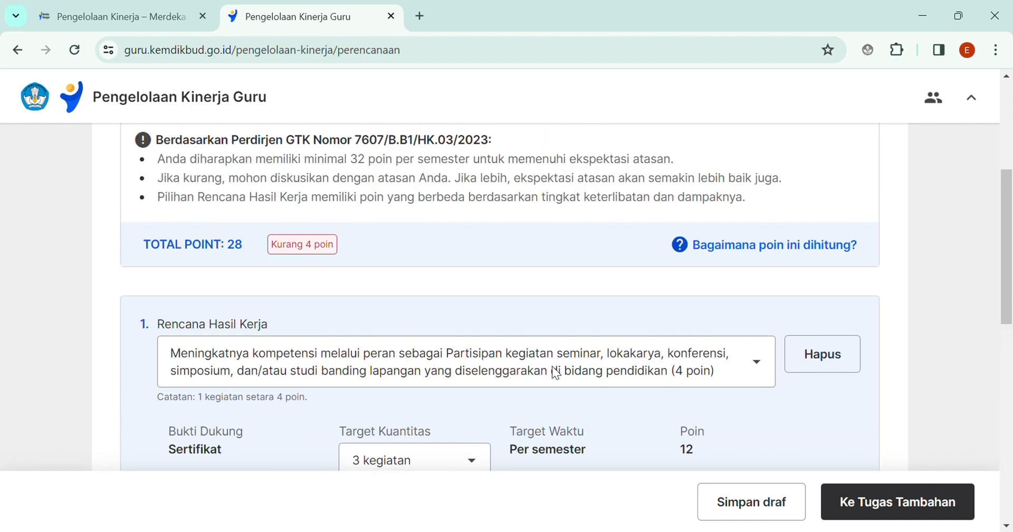
scroll(350, 324, down, 7)
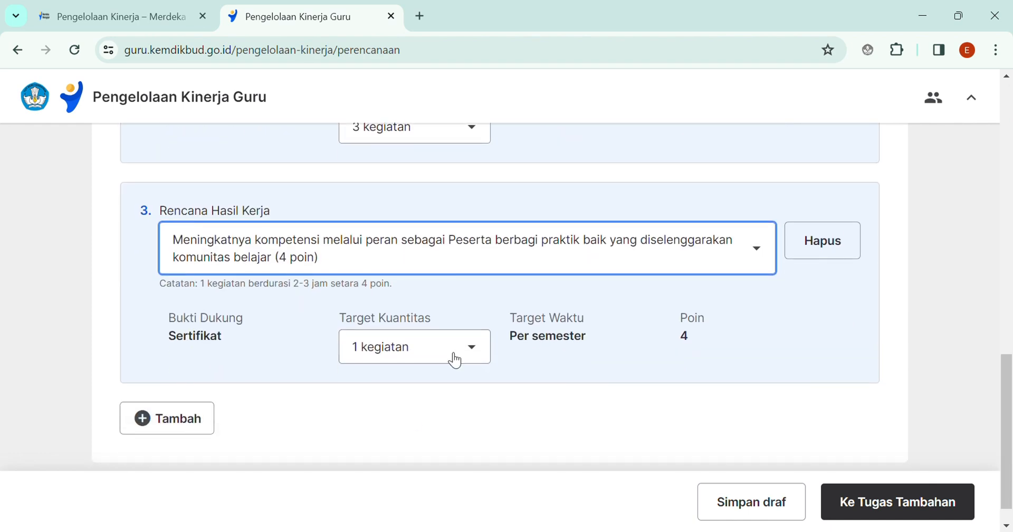
click(455, 357)
scroll(443, 371, down, 1)
click(414, 394)
scroll(272, 304, up, 10)
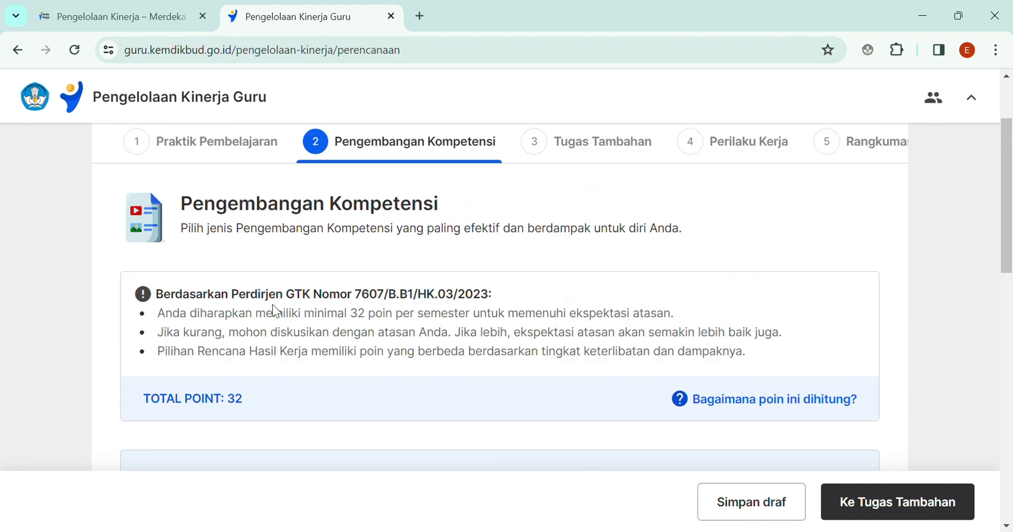
Review the three Rencana Hasil Kerja entries, the total points and the rule about exceeding the minimum points
scroll(272, 305, down, 4)
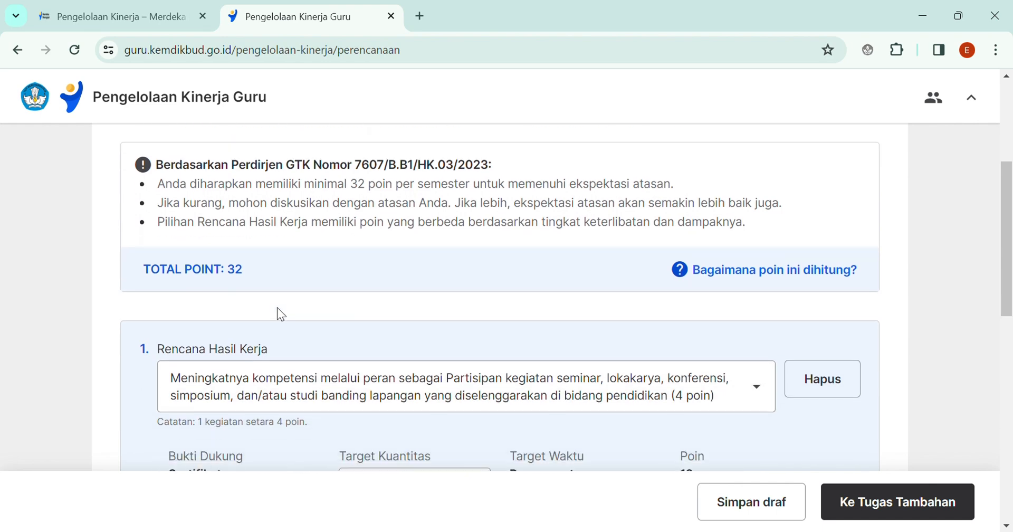
scroll(270, 309, down, 8)
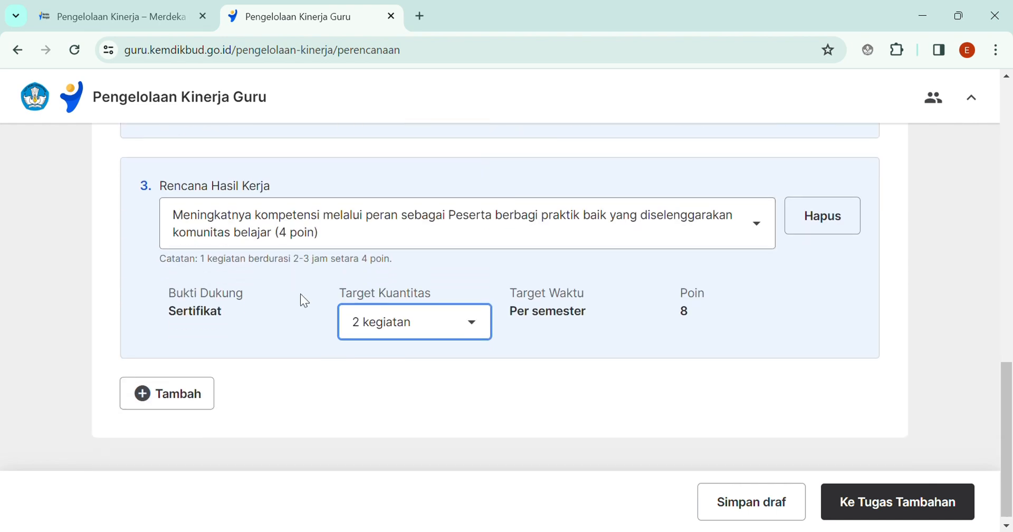
scroll(300, 291, up, 7)
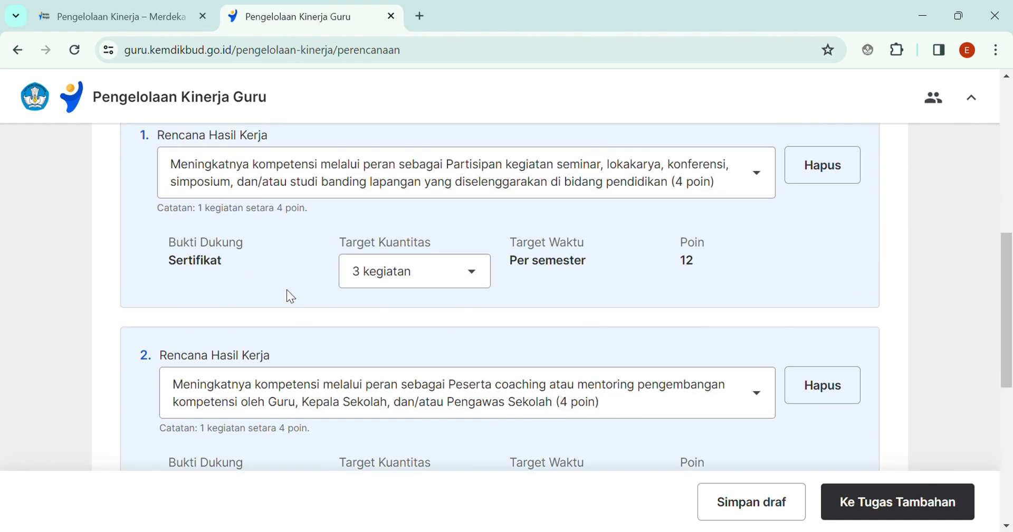
scroll(264, 294, up, 2)
scroll(264, 289, down, 5)
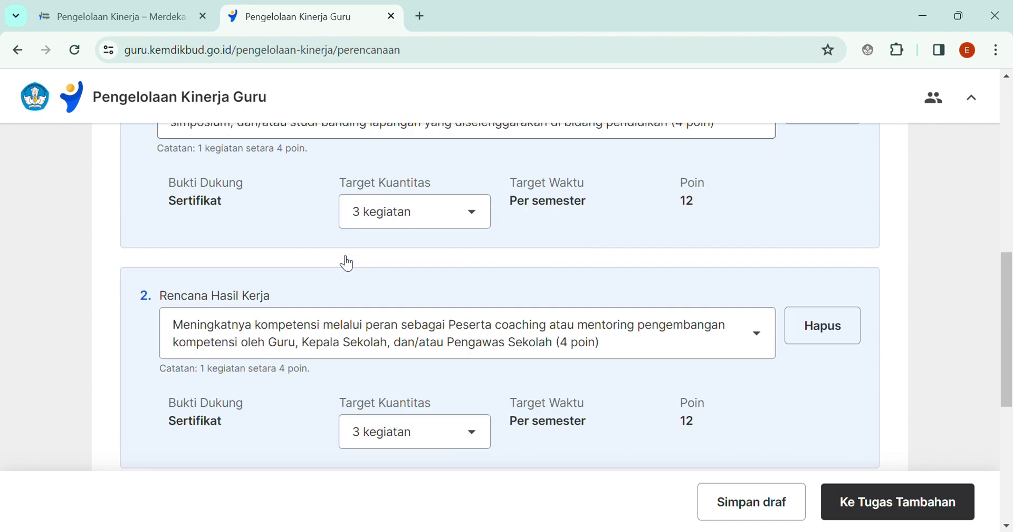
scroll(220, 317, down, 3)
scroll(452, 361, up, 1)
scroll(220, 410, down, 1)
scroll(143, 400, up, 10)
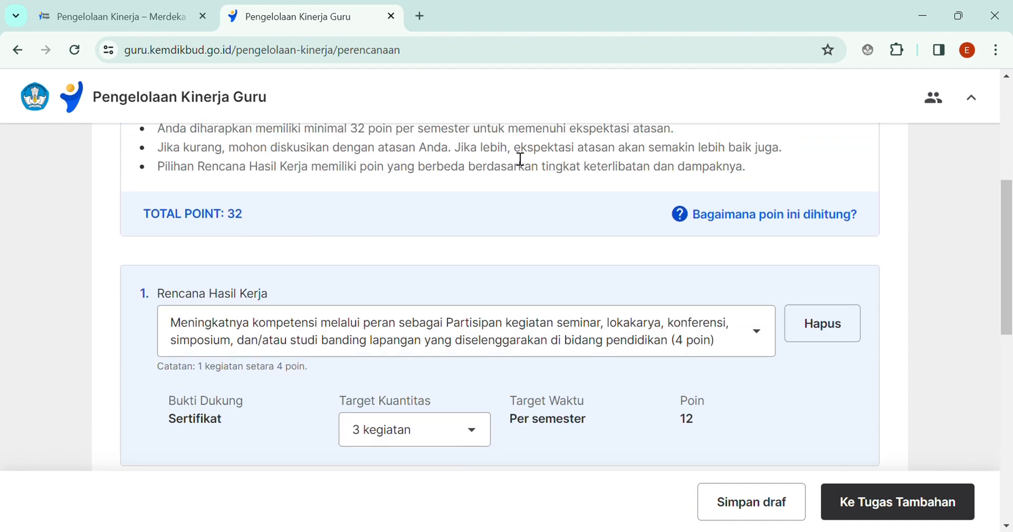
drag(516, 157, 774, 160)
click(542, 180)
scroll(470, 237, down, 1)
scroll(469, 237, down, 1)
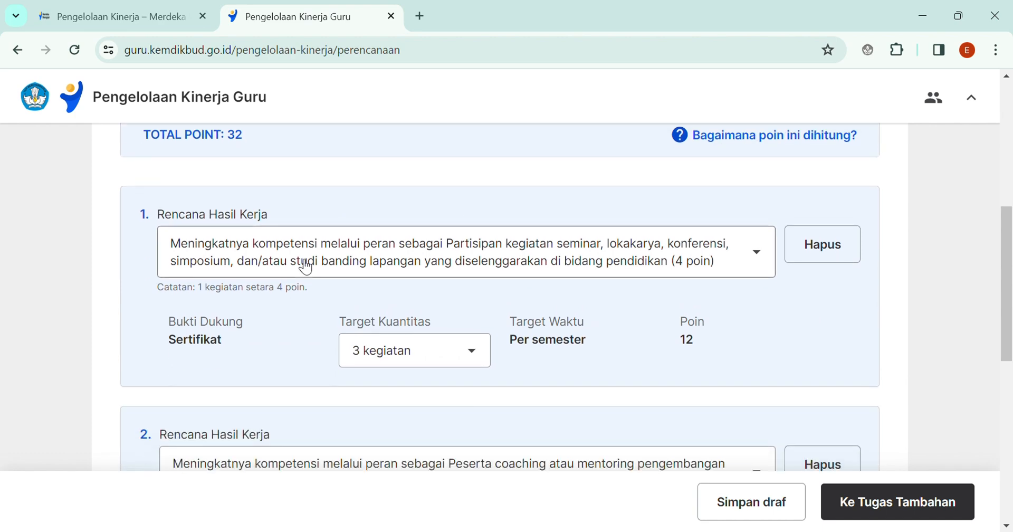
scroll(303, 263, up, 3)
scroll(510, 282, down, 8)
scroll(675, 346, down, 1)
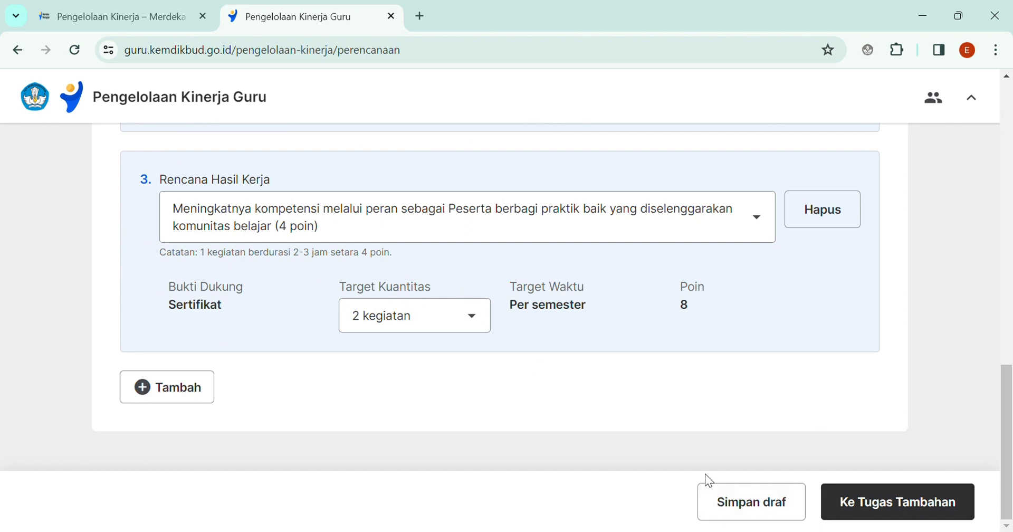
Continue to the Tugas Tambahan section and open the choices for its first Rencana Hasil Kerja
click(922, 510)
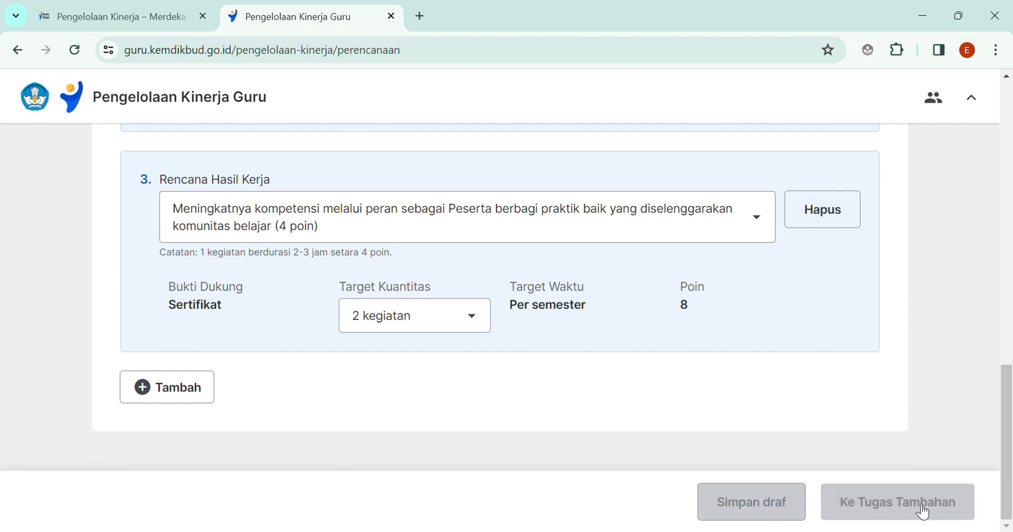
scroll(459, 276, down, 2)
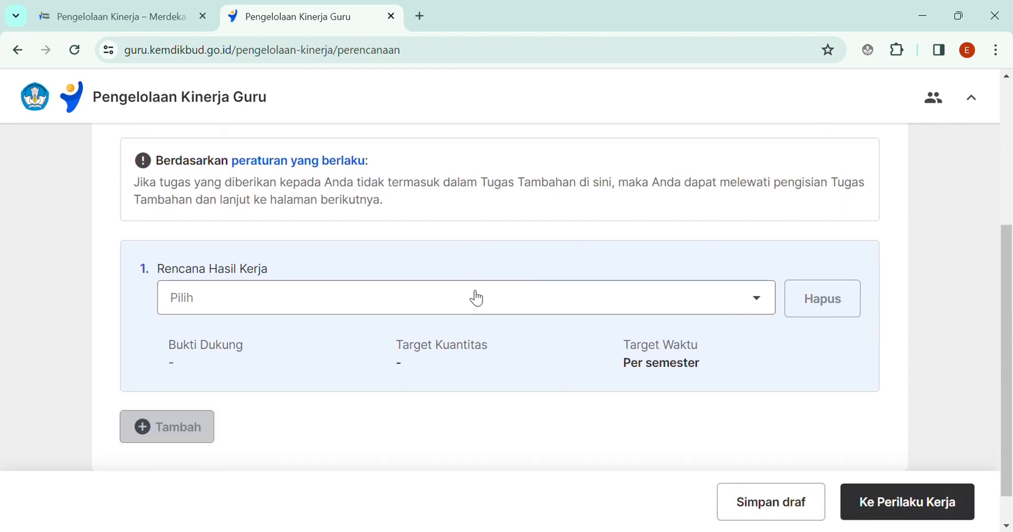
click(490, 309)
Examine the additional-task roles and the school levels they apply to, from Wakil Kepala Satuan Pendidikan to Bendahara Sekolah
scroll(739, 329, down, 1)
scroll(727, 331, up, 1)
drag(1009, 274, 1012, 297)
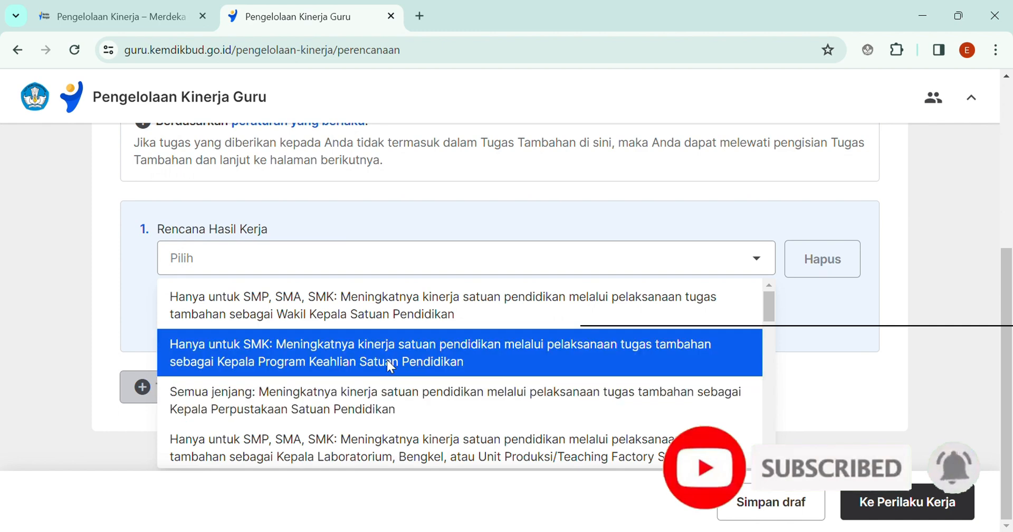
scroll(520, 359, down, 1)
scroll(355, 321, up, 1)
scroll(333, 353, down, 1)
scroll(331, 353, up, 1)
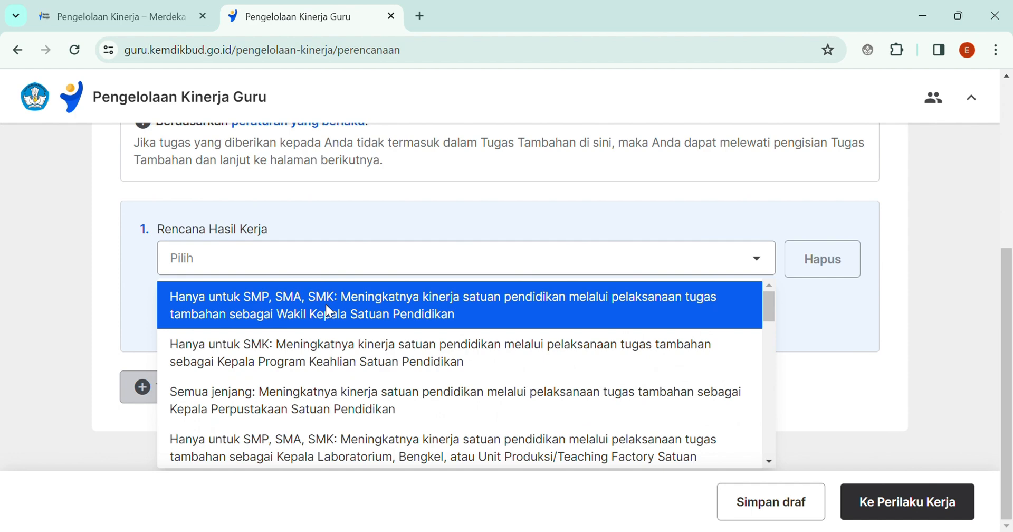
scroll(316, 337, down, 1)
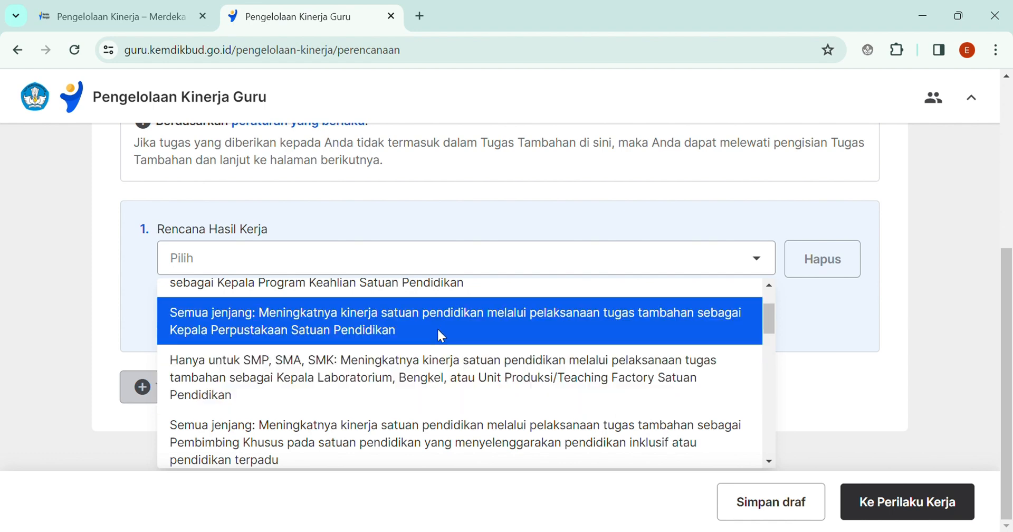
scroll(386, 382, down, 4)
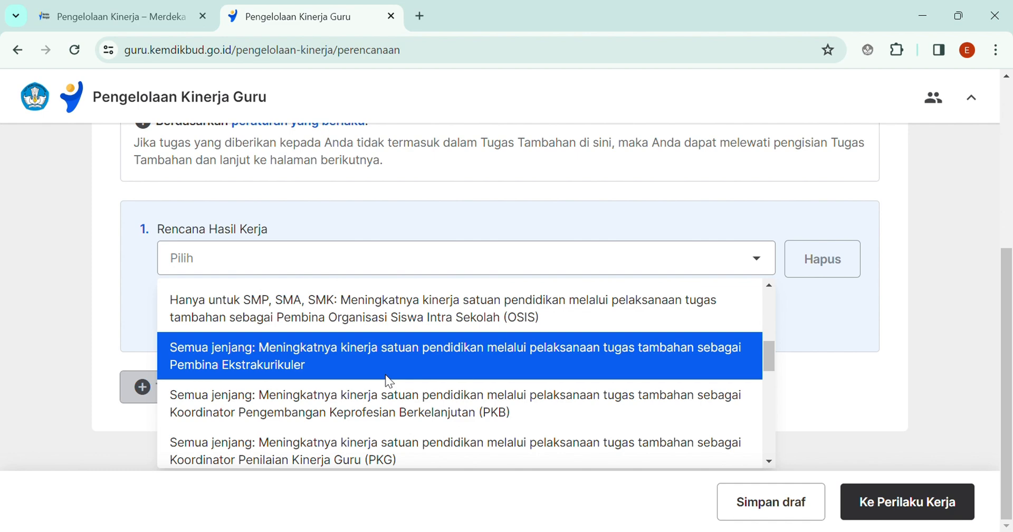
scroll(386, 375, down, 5)
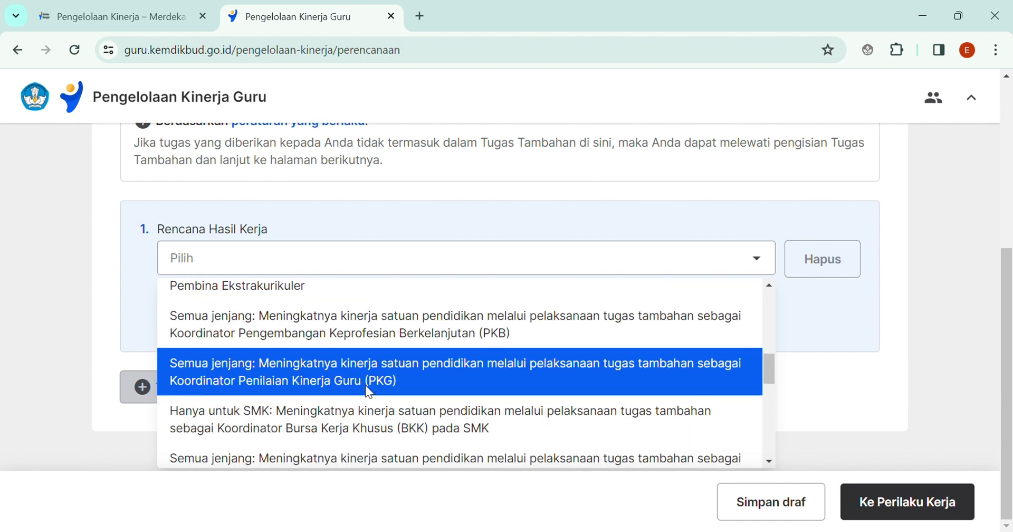
scroll(367, 388, down, 5)
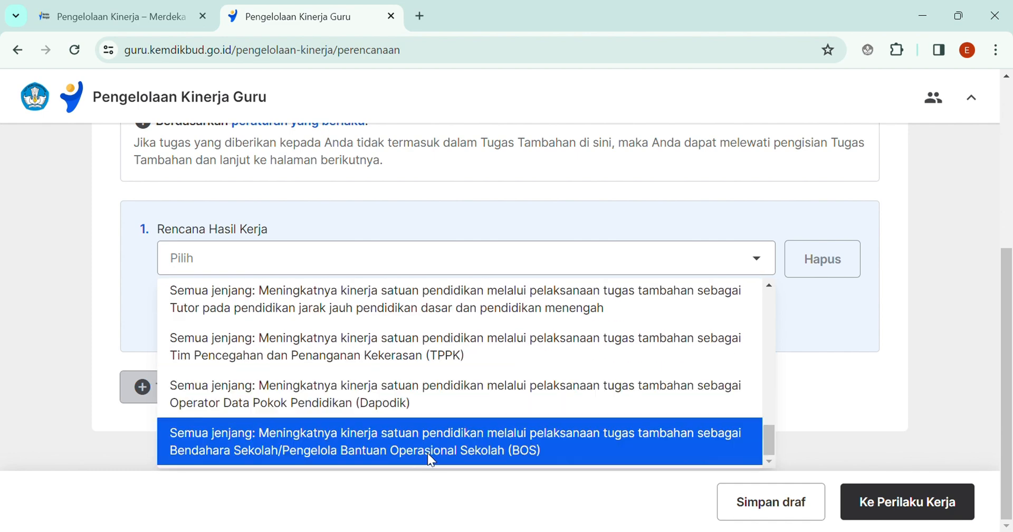
Choose the Semua jenjang task Pembina Ekstrakurikuler as the first Tugas Tambahan Rencana Hasil Kerja
scroll(427, 446, up, 3)
scroll(423, 436, up, 6)
scroll(425, 436, up, 2)
click(299, 391)
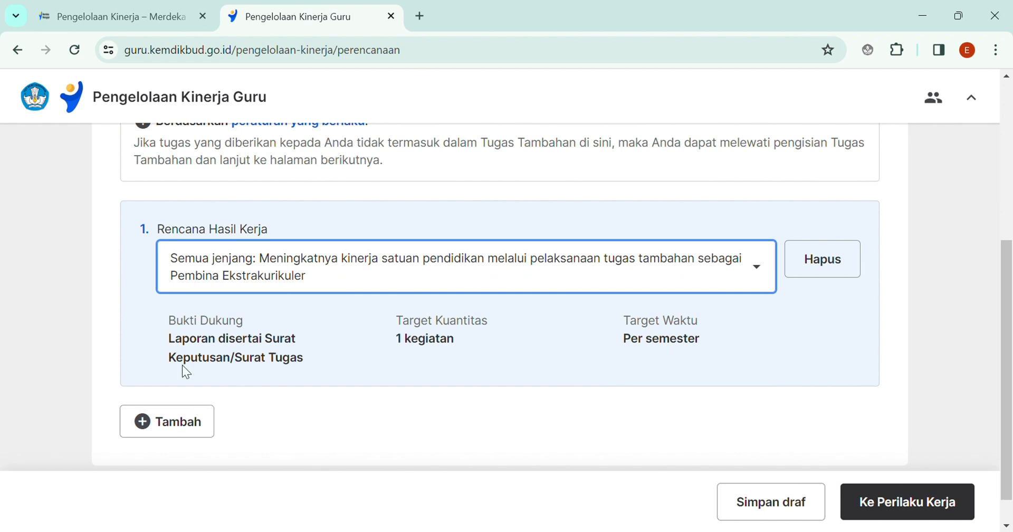
Check the Bukti Dukung required for the Pembina Ekstrakurikuler task
drag(168, 340, 315, 363)
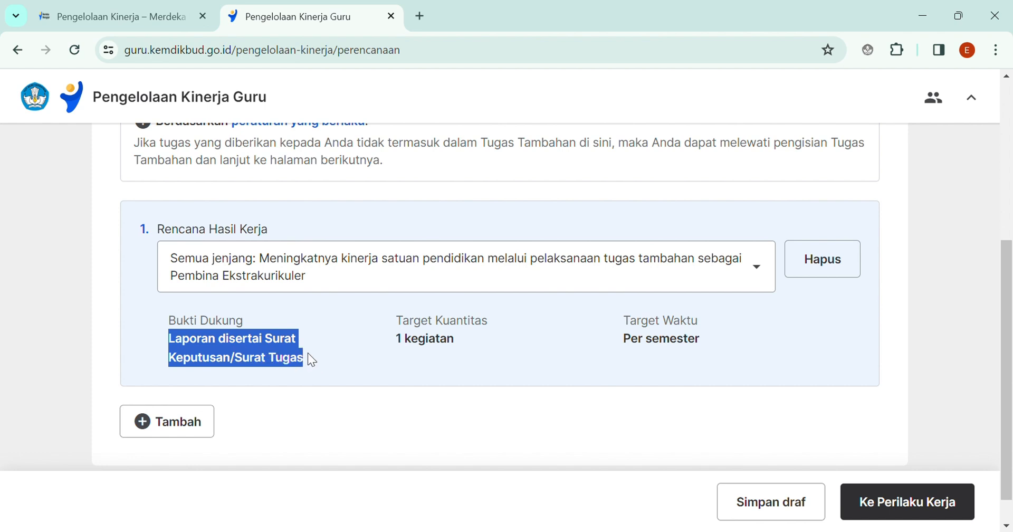
click(296, 338)
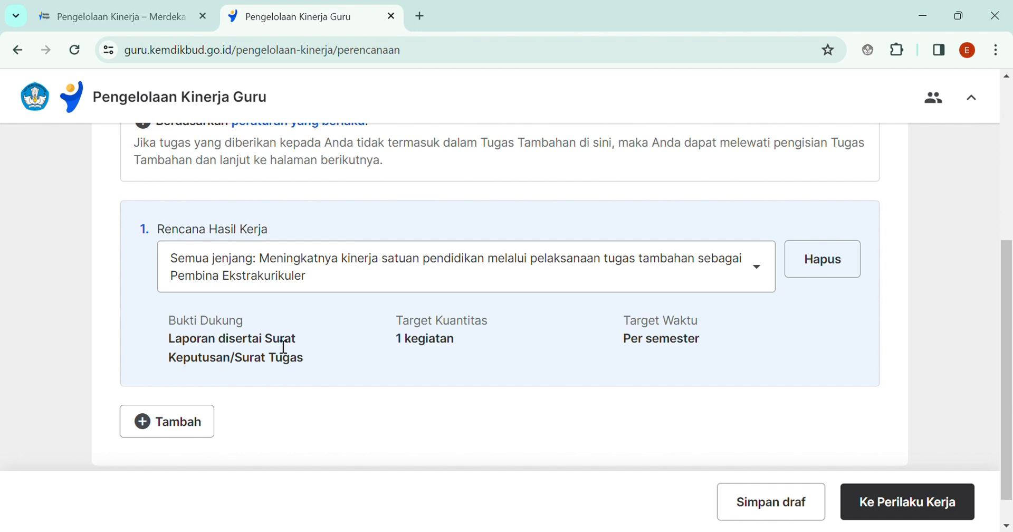
scroll(948, 438, down, 1)
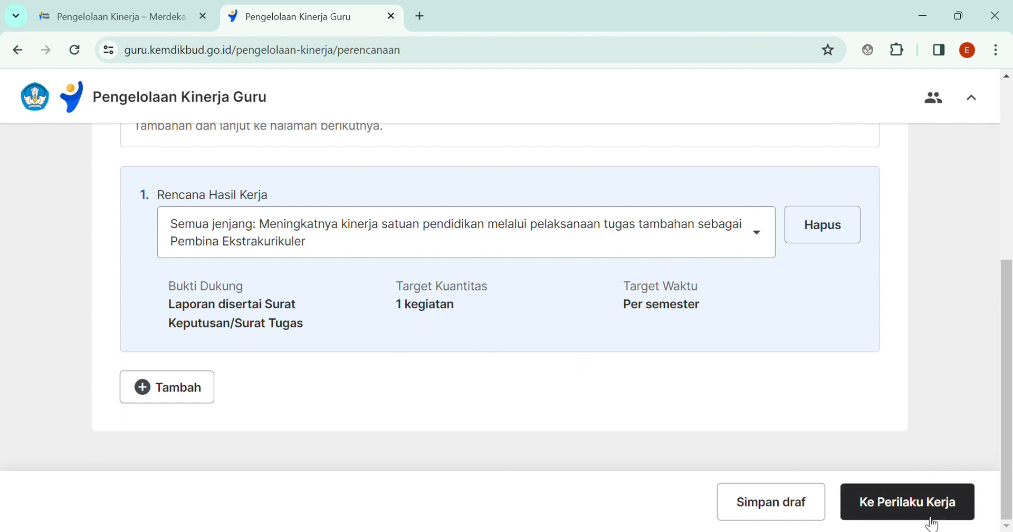
Continue from Tugas Tambahan to Perilaku Kerja and its Indikator dan Perwujudan Perilaku section
click(910, 506)
scroll(540, 368, up, 1)
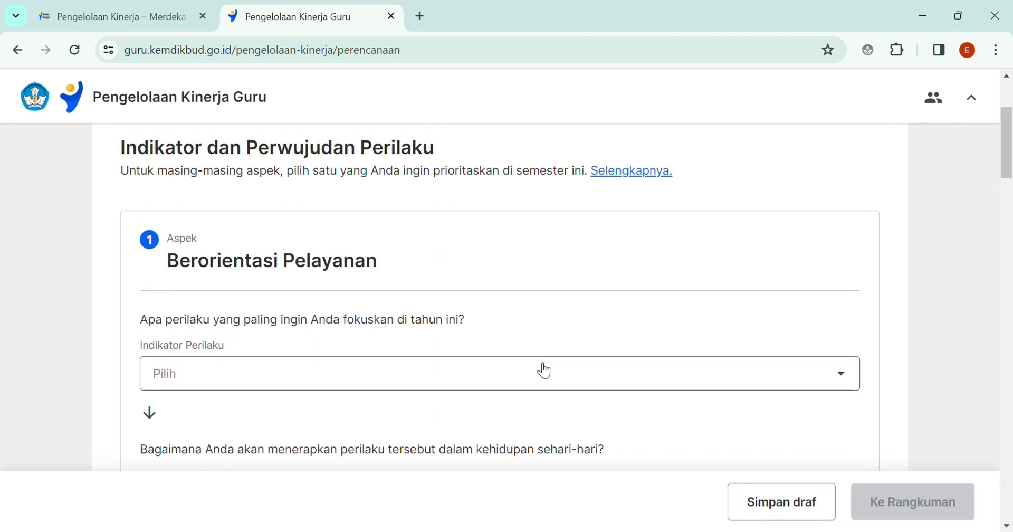
scroll(492, 343, down, 1)
scroll(332, 319, up, 1)
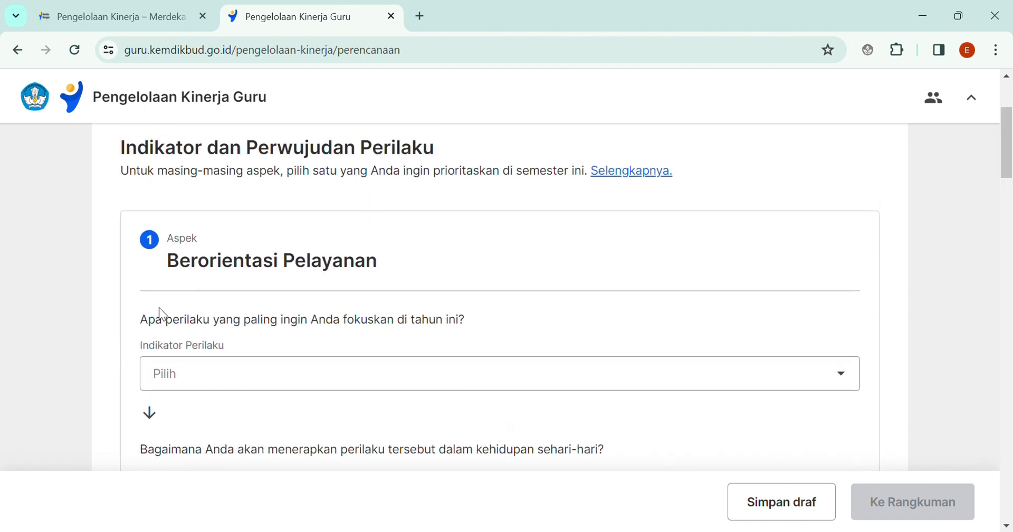
Examine the instruction on prioritising one behaviour per aspect and the first behaviour aspects on the form
drag(120, 171, 589, 181)
click(590, 181)
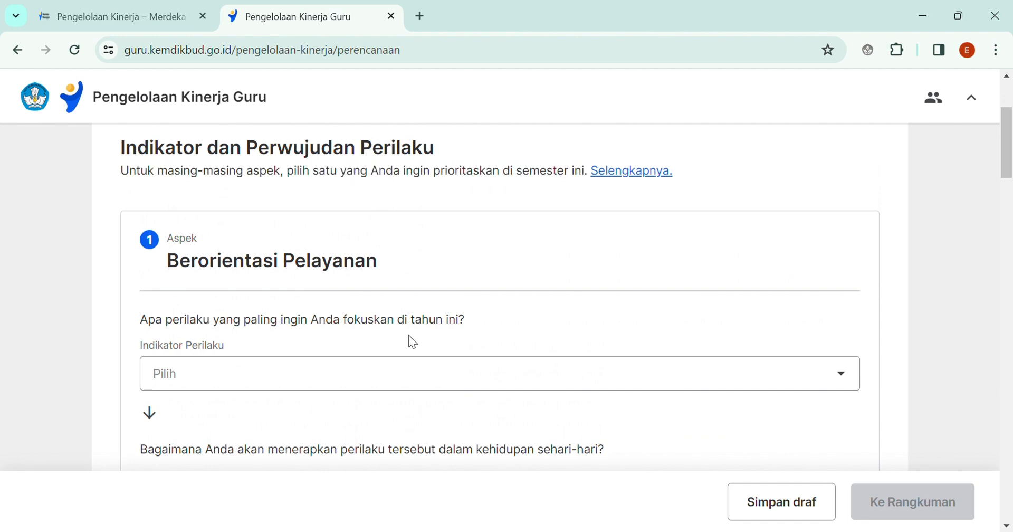
scroll(203, 301, down, 4)
scroll(196, 304, up, 4)
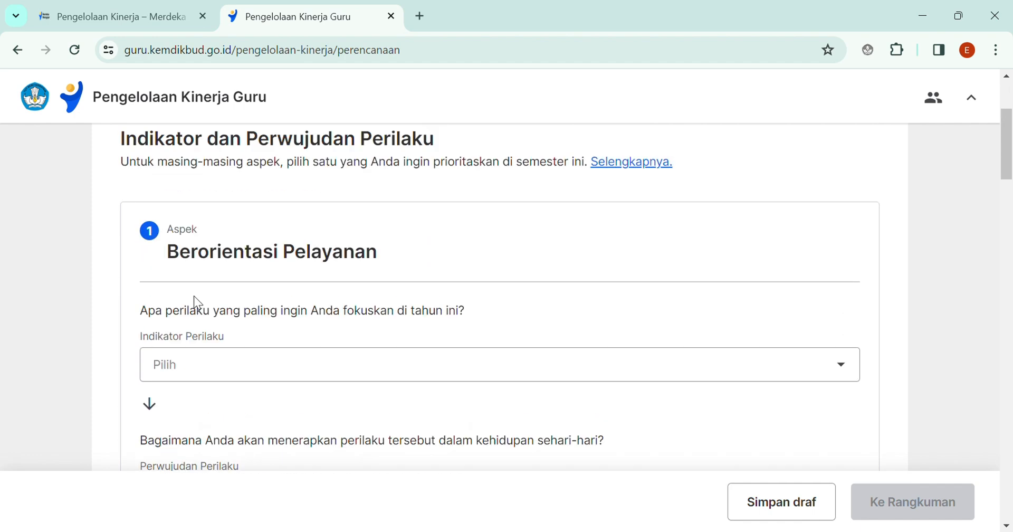
scroll(219, 285, down, 10)
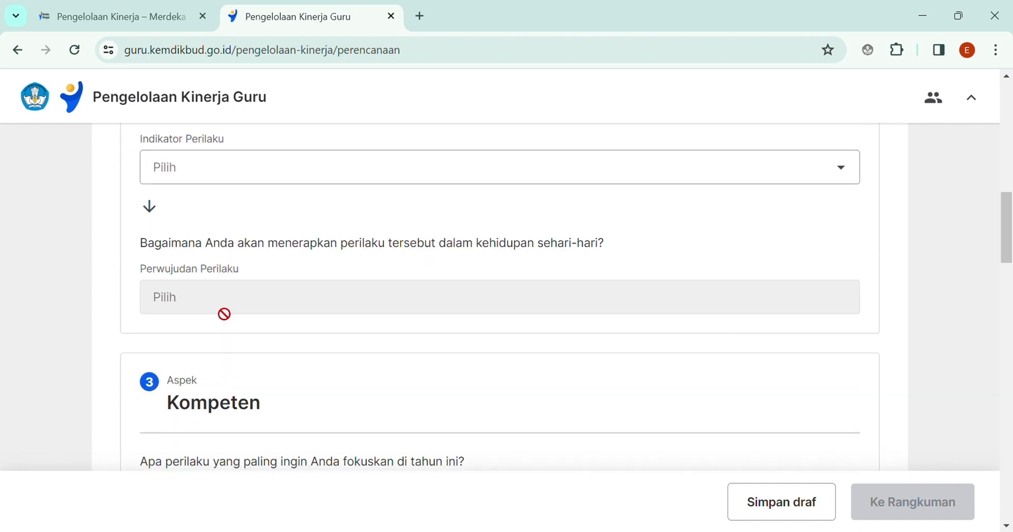
scroll(231, 369, up, 9)
scroll(242, 414, up, 3)
scroll(488, 376, down, 2)
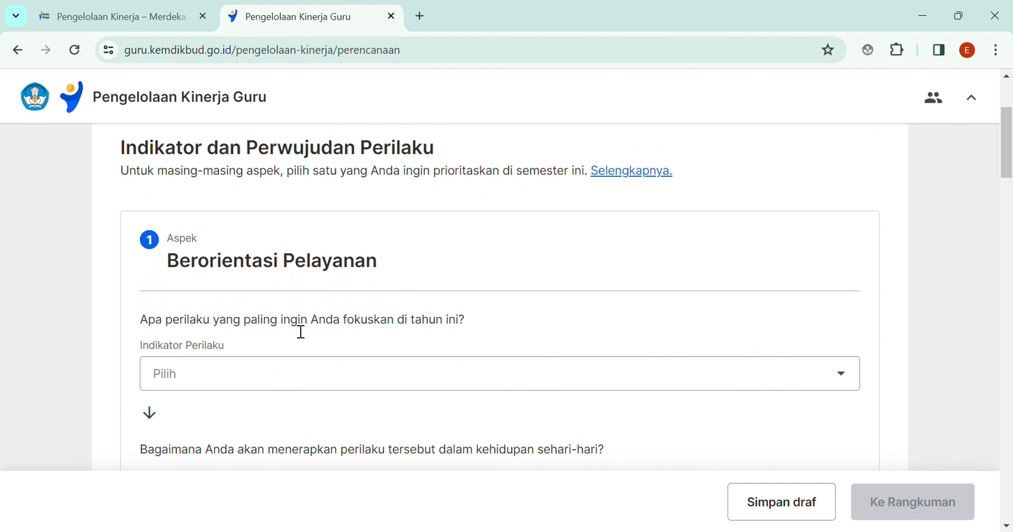
Set Berorientasi Pelayanan's Indikator Perilaku to Memahami kebutuhan peserta didik dan berusaha memenuhinya and its Perwujudan Perilaku to Mengidentifikasi kebutuhan peserta didik secara proaktif
click(343, 387)
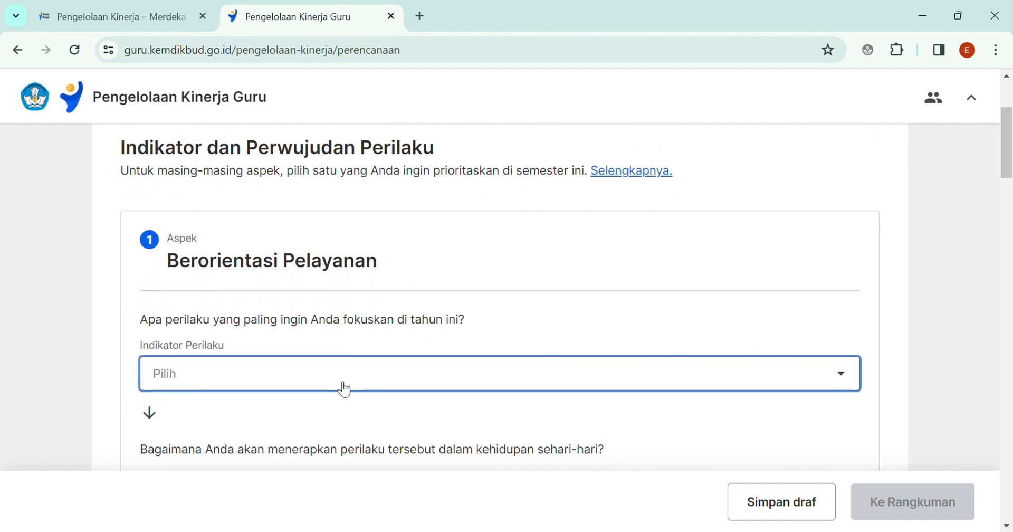
scroll(691, 319, down, 1)
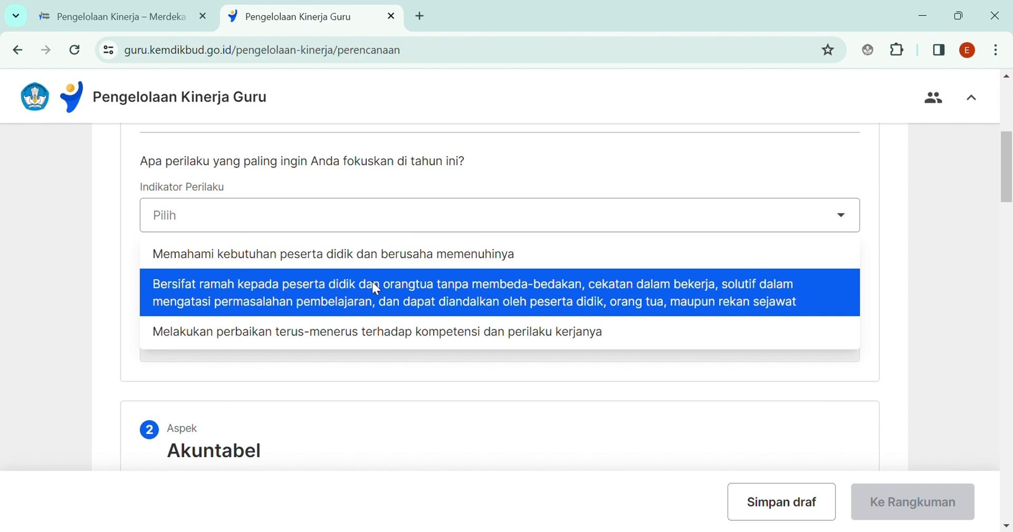
click(377, 258)
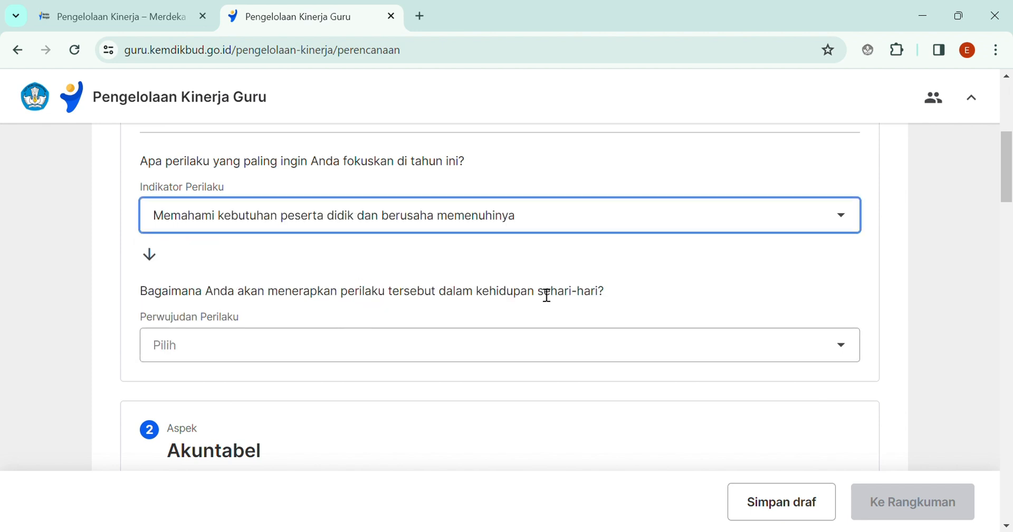
scroll(479, 324, down, 1)
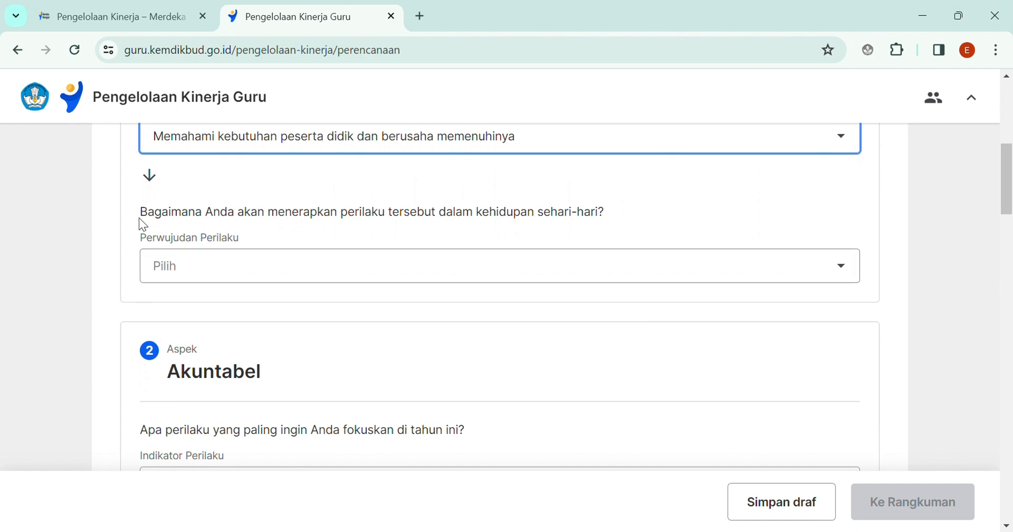
click(496, 266)
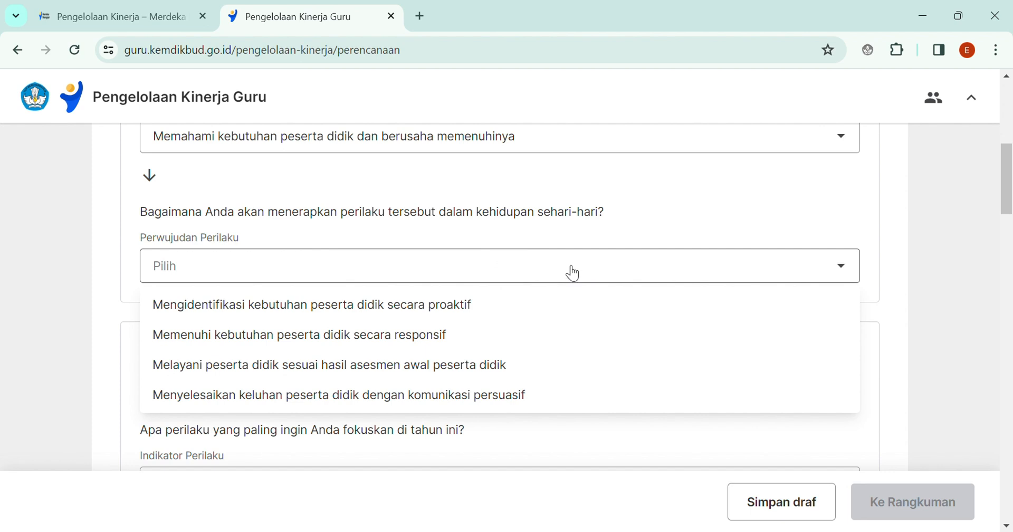
scroll(549, 267, up, 1)
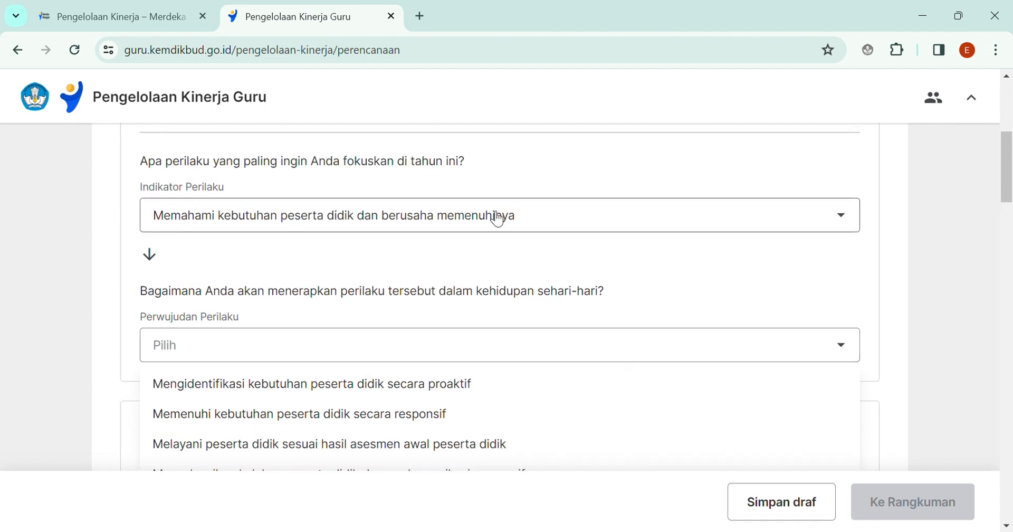
scroll(495, 232, down, 1)
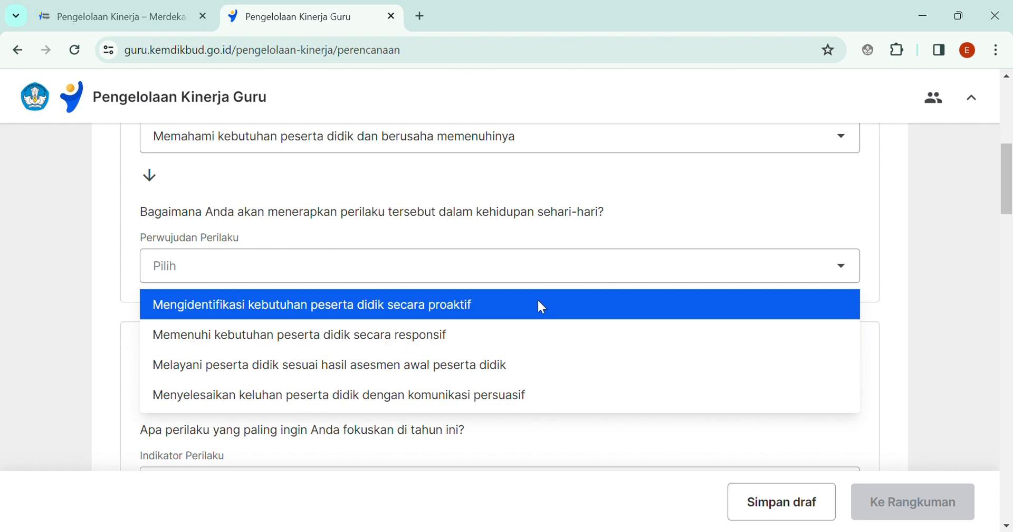
click(537, 301)
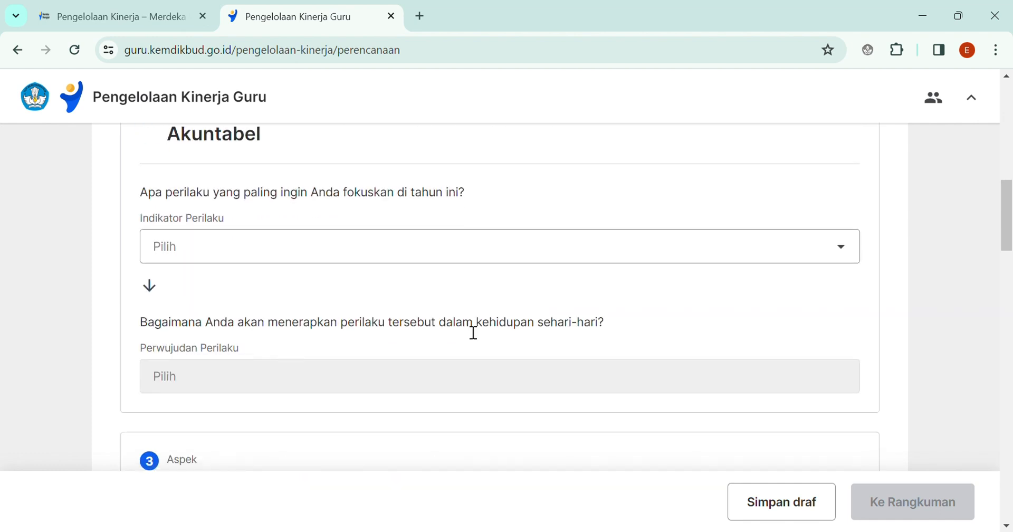
Set the Indikator Perilaku of Akuntabel to Memanfaatkan sumber daya satuan pendidikan dengan bertanggung jawab, efektif, dan efisien
scroll(249, 330, up, 1)
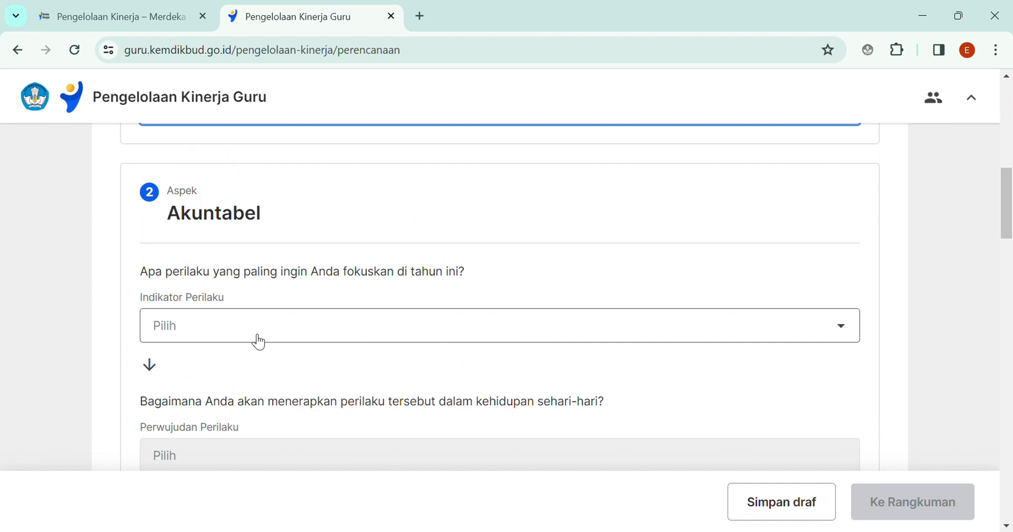
click(259, 341)
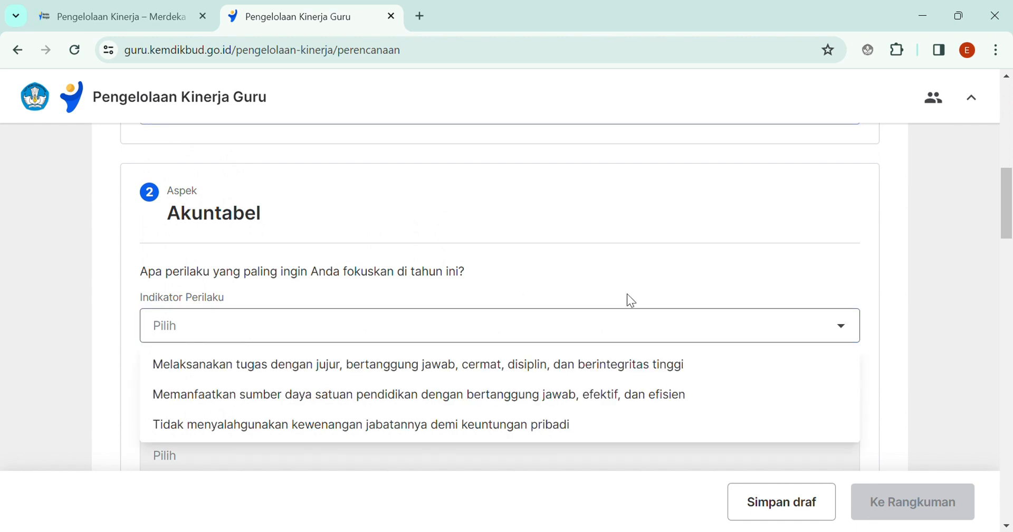
scroll(854, 346, down, 1)
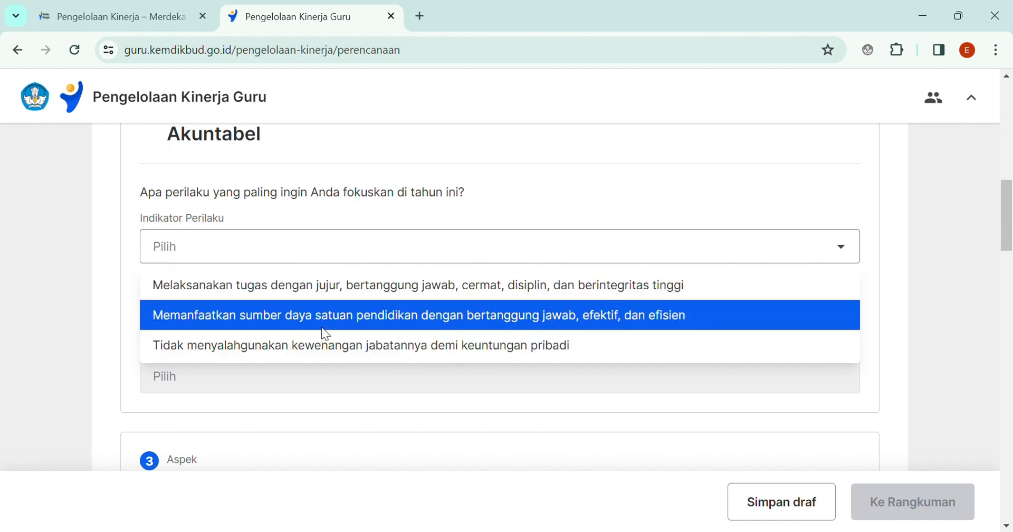
click(543, 315)
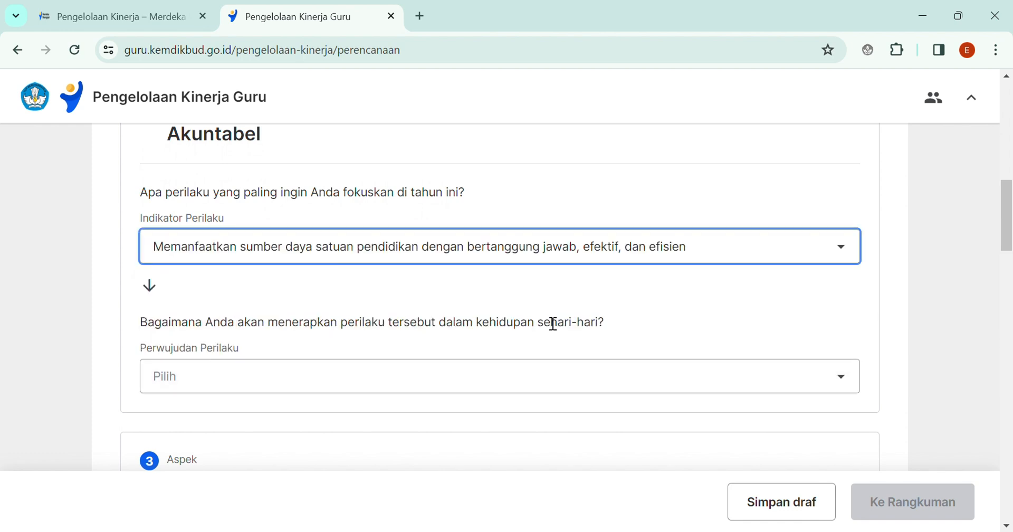
Set the Perwujudan Perilaku of Akuntabel to Mencari cara efisiensi penggunaan sarana prasarana, bahan, dan alat kerja satuan pendidikan
scroll(543, 327, down, 1)
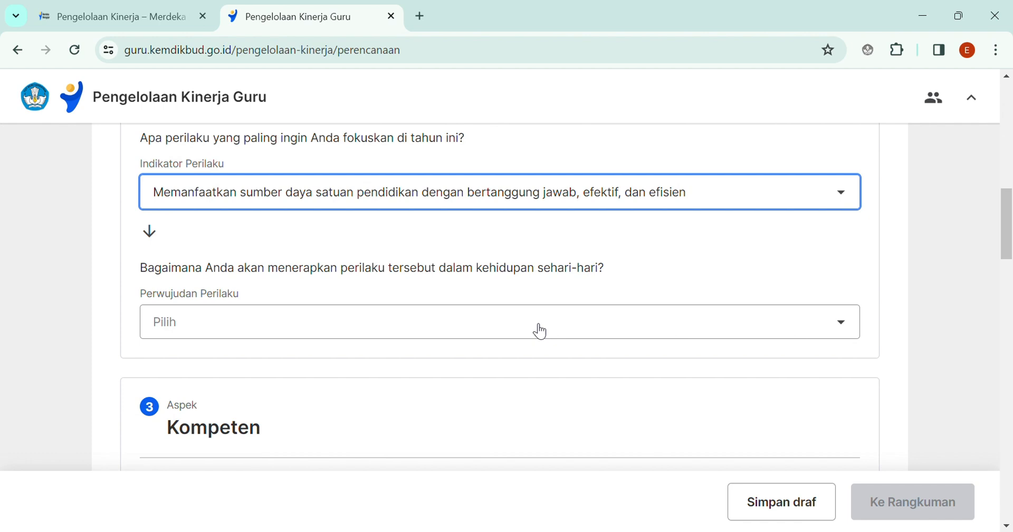
click(231, 304)
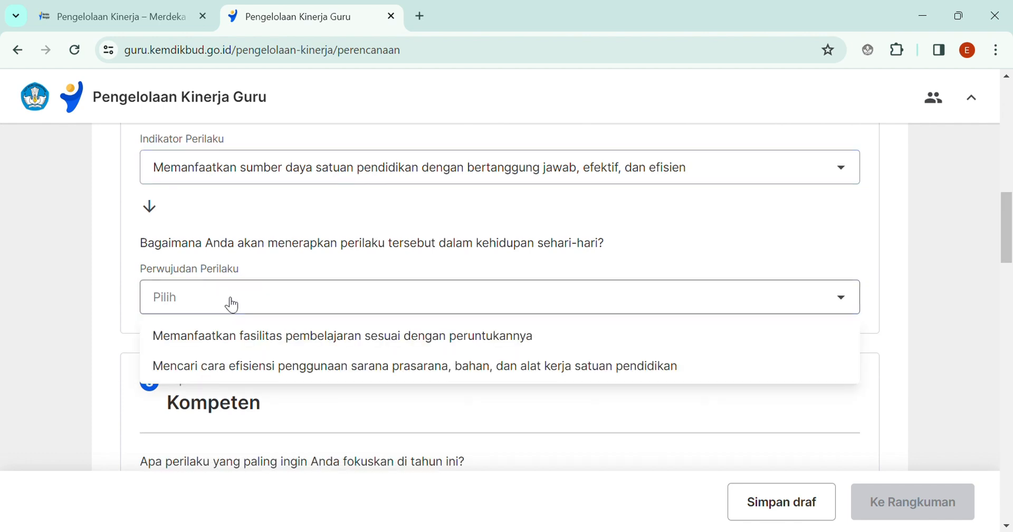
click(262, 363)
Set Kompeten's Indikator to Menunjukkan penguasaan kompetensi yang memadai dalam melakukan kinerja and its Perwujudan to Menunjukkan kompetensi dalam bekerja sehingga menjadi teladan bagi rekan sejawat
scroll(462, 348, down, 1)
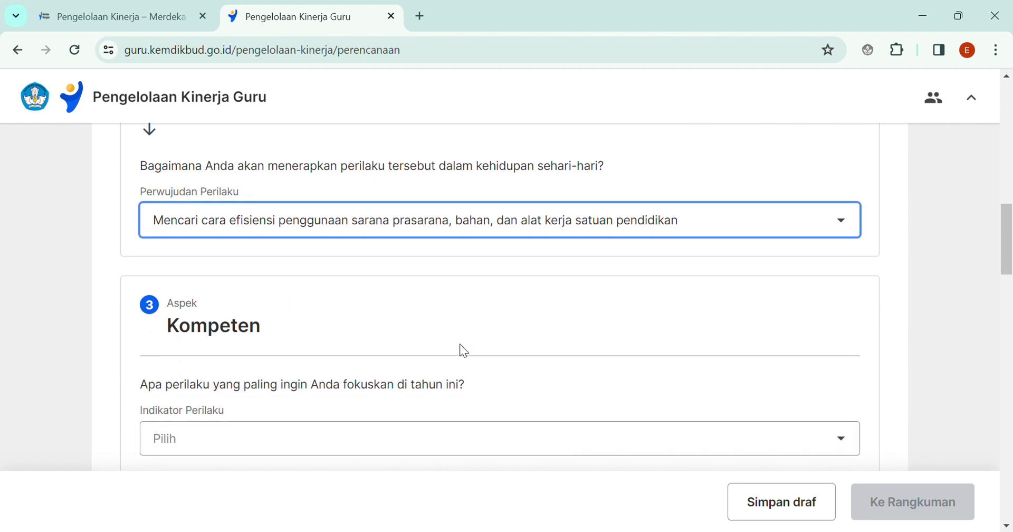
scroll(459, 351, down, 2)
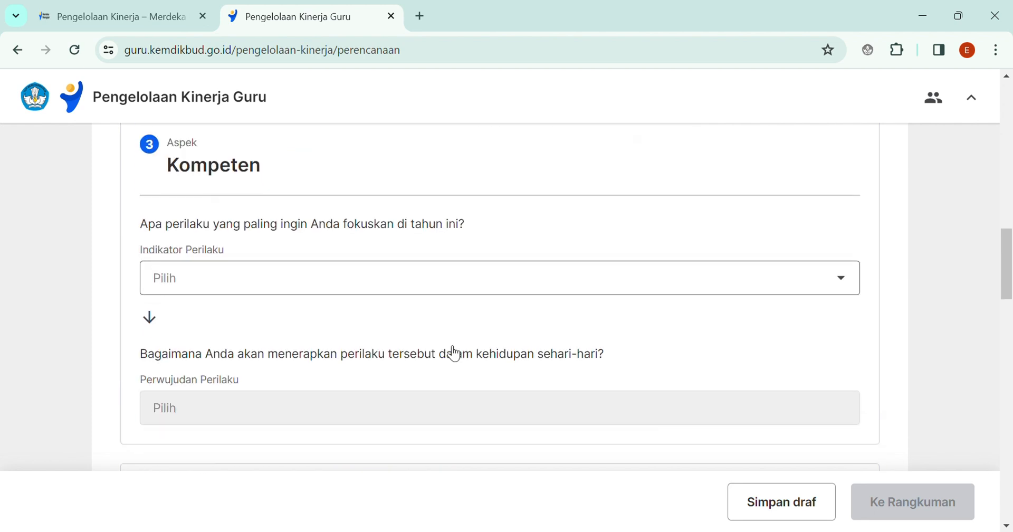
click(235, 285)
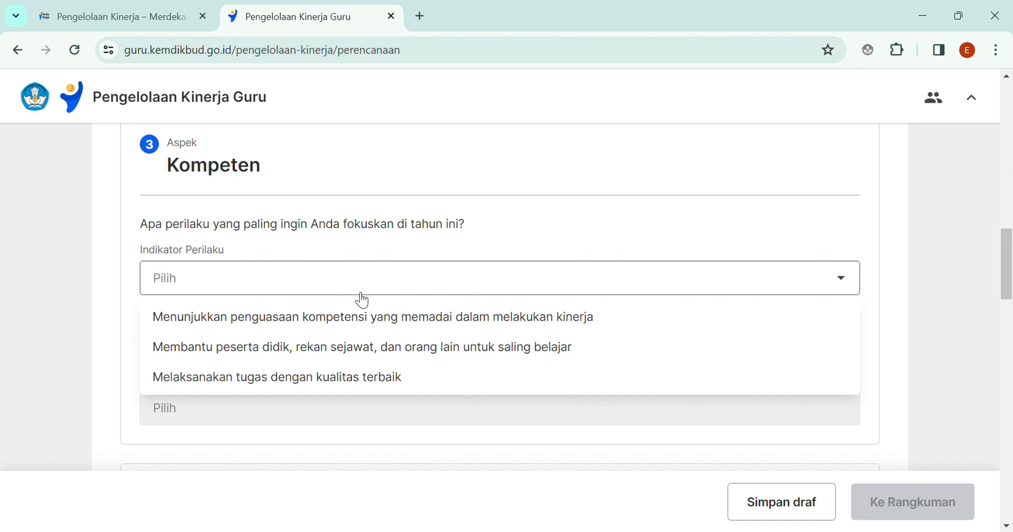
click(368, 318)
scroll(364, 321, down, 1)
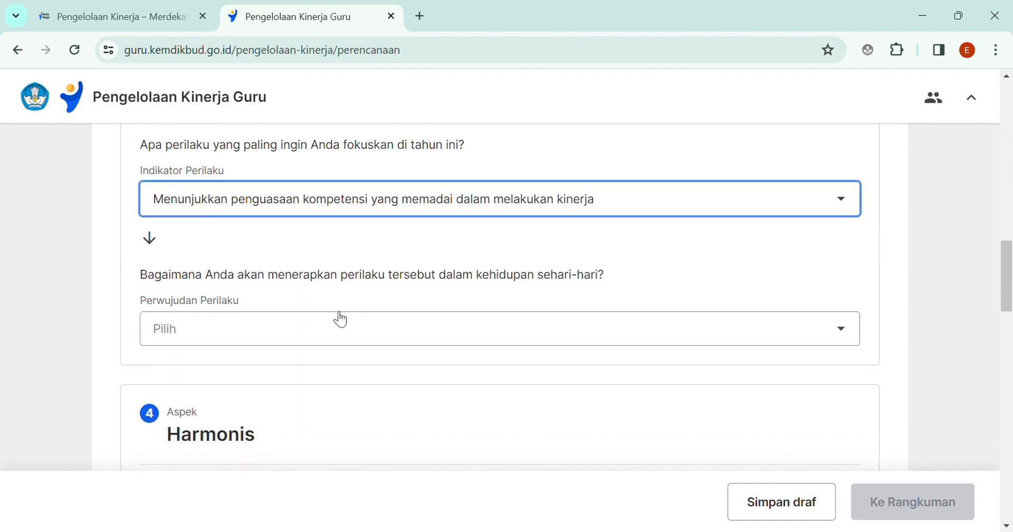
click(267, 331)
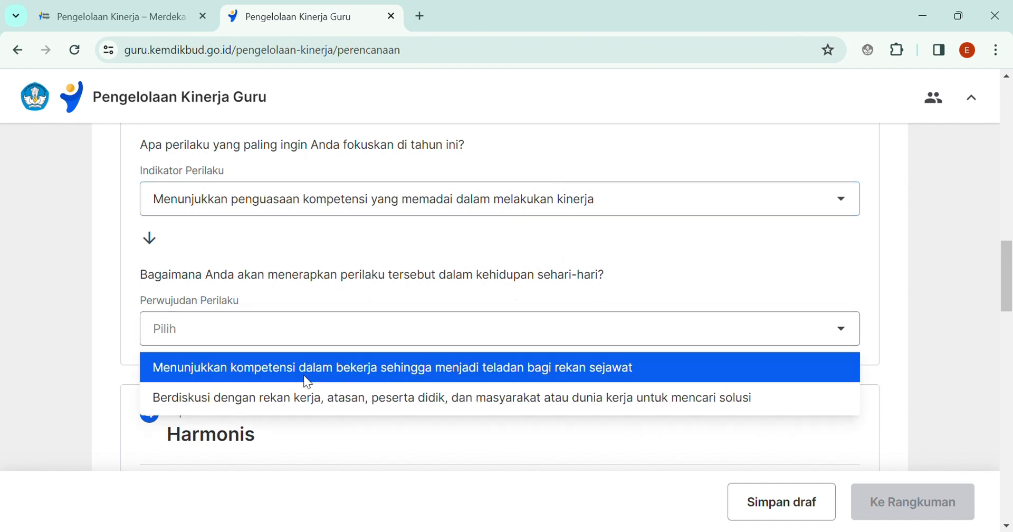
click(302, 369)
Set Harmonis's Indikator Perilaku to Menghargai setiap warga satuan pendidikan apapun latar belakangnya and choose a matching Perwujudan Perilaku
scroll(264, 354, down, 3)
click(244, 311)
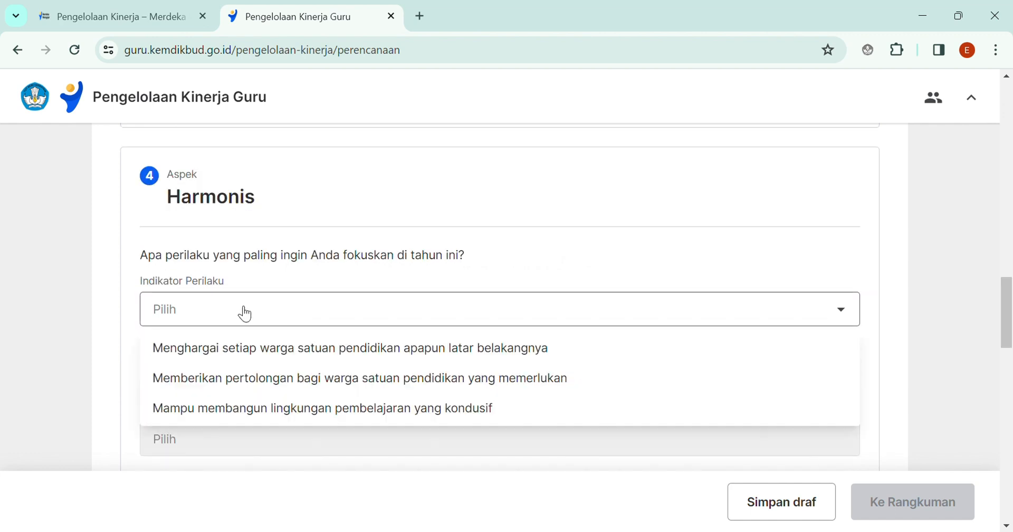
click(362, 349)
scroll(359, 352, down, 1)
click(363, 361)
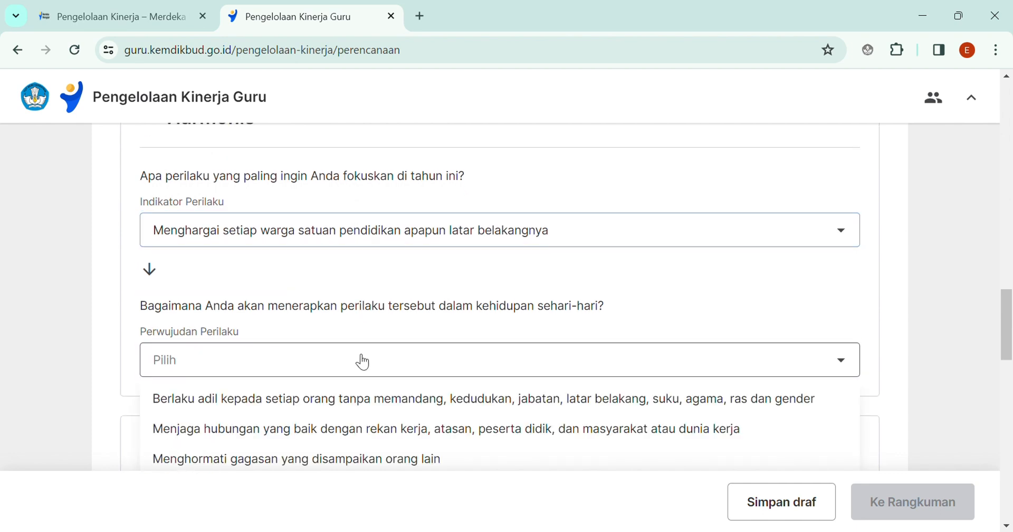
scroll(357, 357, down, 3)
click(223, 299)
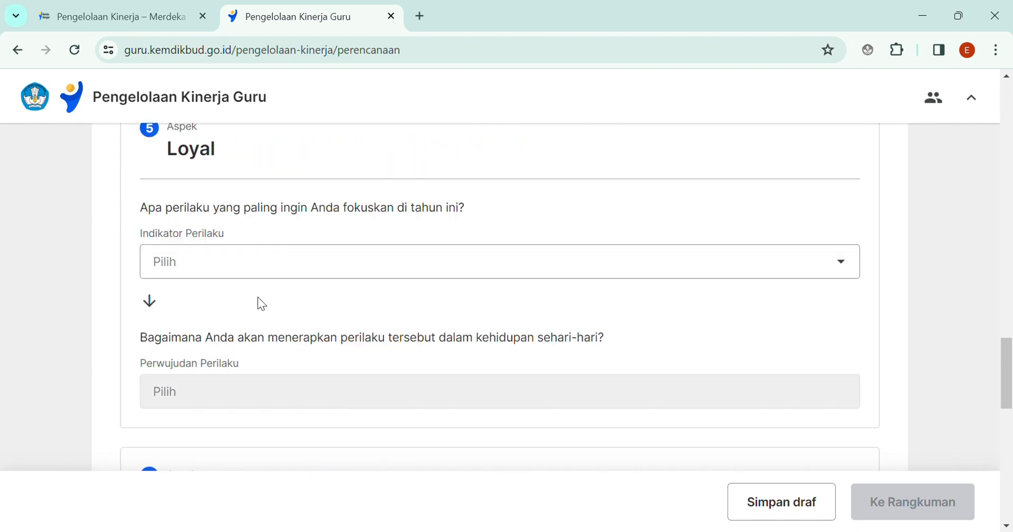
Set Loyal's Indikator to Menjaga nama baik satuan pendidikan, sesama guru, dan peserta didik dimanapun berada and its Perwujudan to Menyebarkan informasi positif tentang transformasi pembelajaran
click(259, 262)
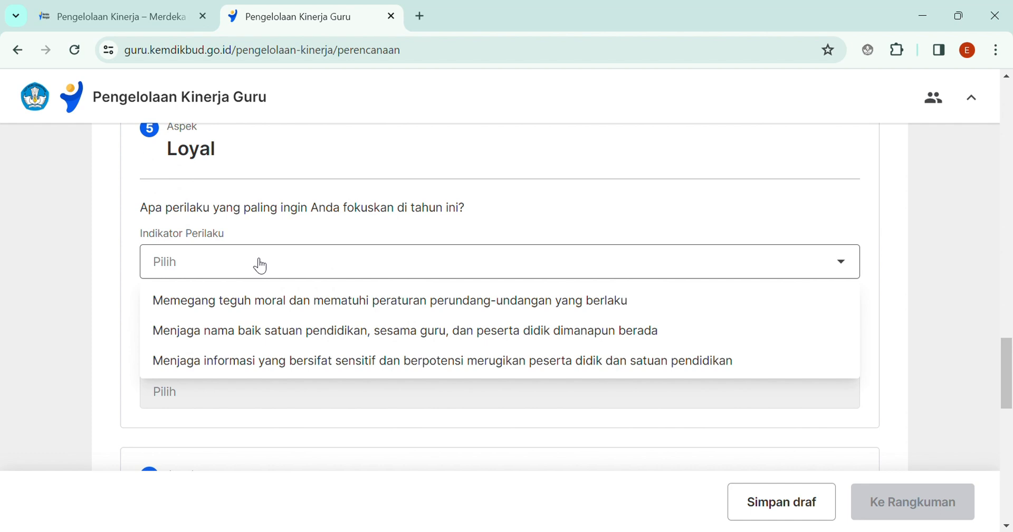
click(257, 329)
scroll(332, 360, down, 3)
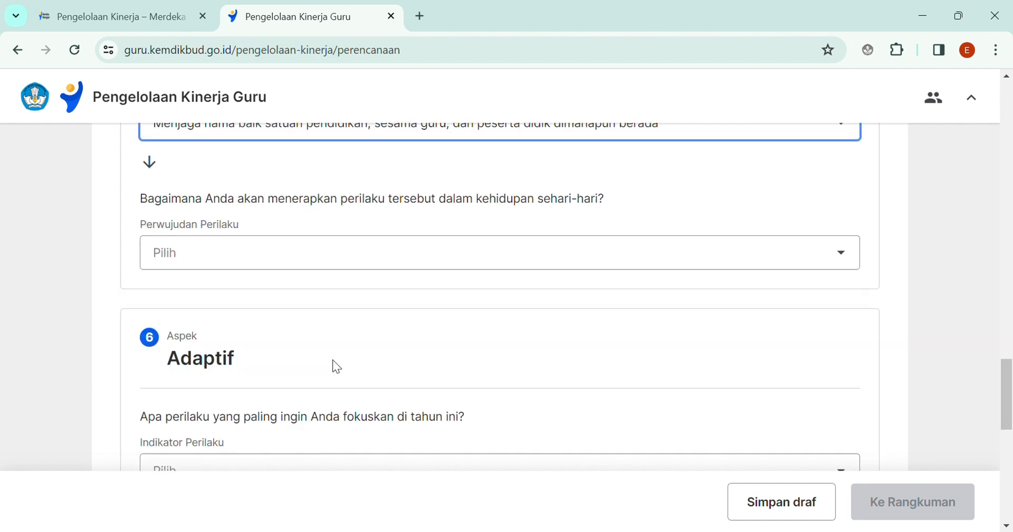
click(290, 234)
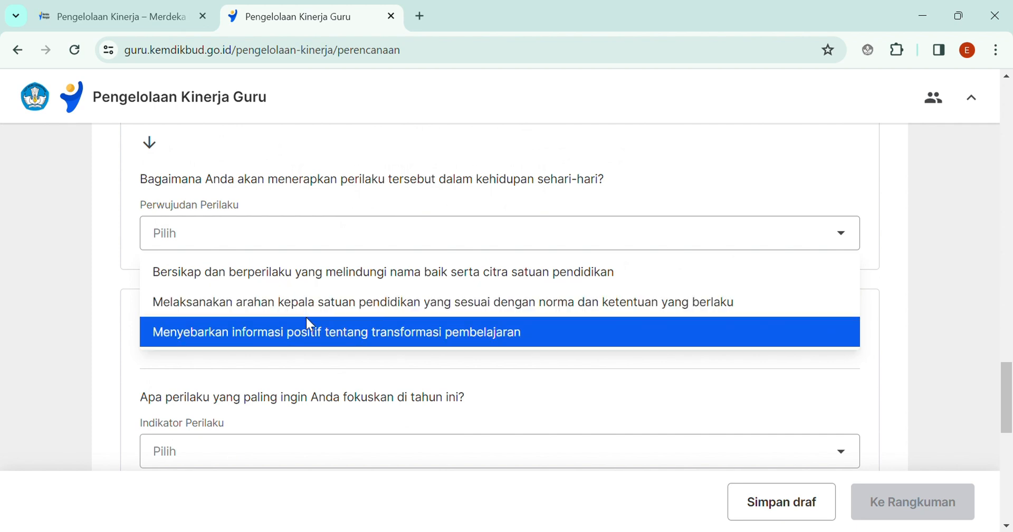
click(311, 336)
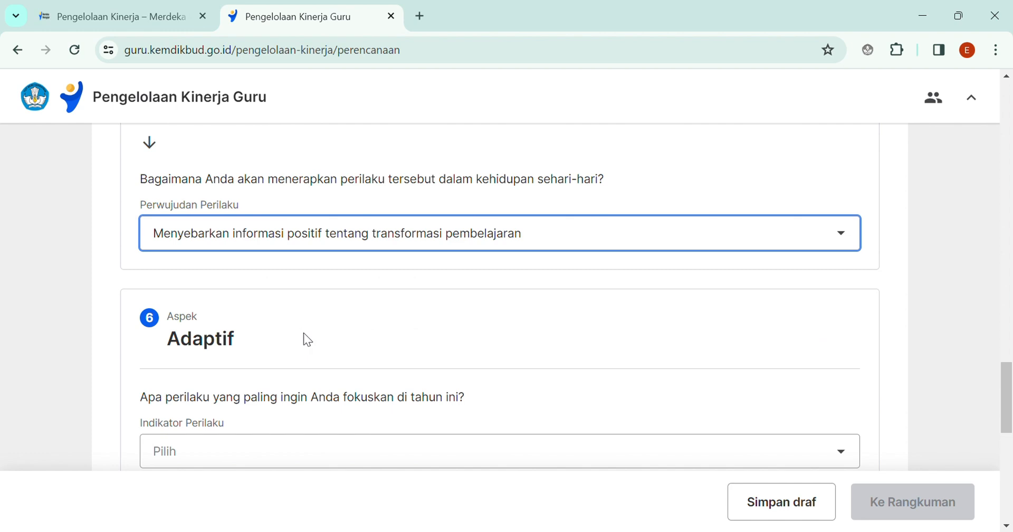
Set Adaptif's Indikator to Berpikir proaktif untuk mengembangkan diri dan warga satuan pendidikan and its Perwujudan to Mengidentifikasi potensi masalah dan solusinya
scroll(295, 333, down, 3)
click(280, 297)
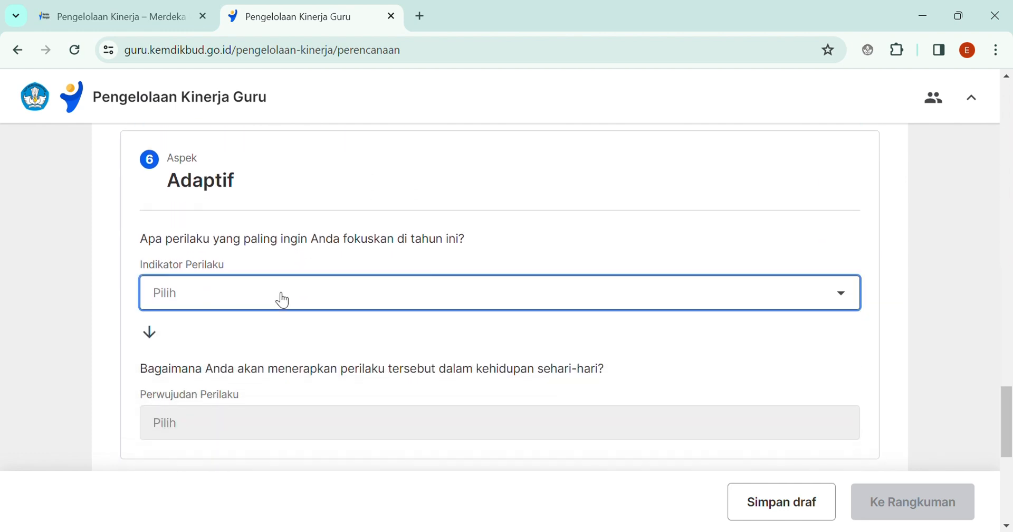
scroll(272, 309, down, 2)
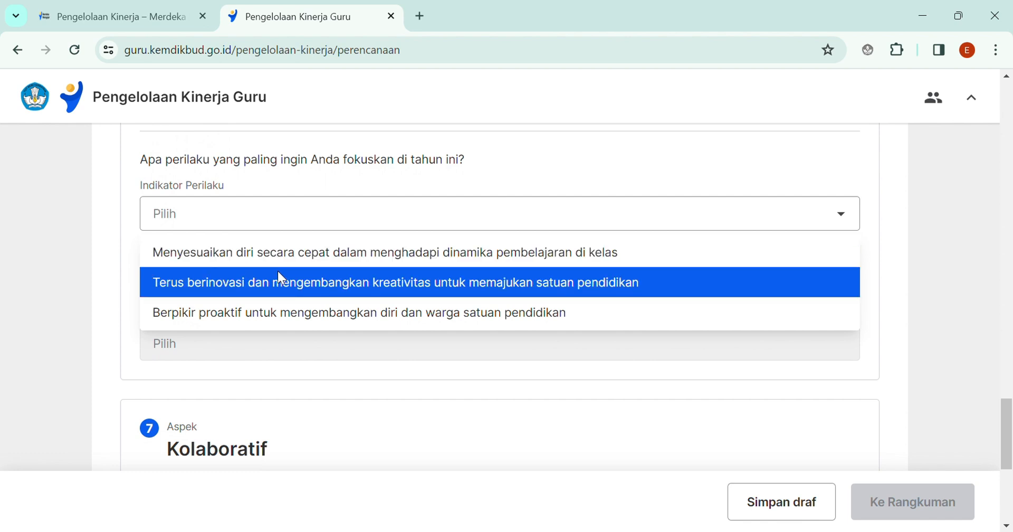
click(282, 305)
click(278, 346)
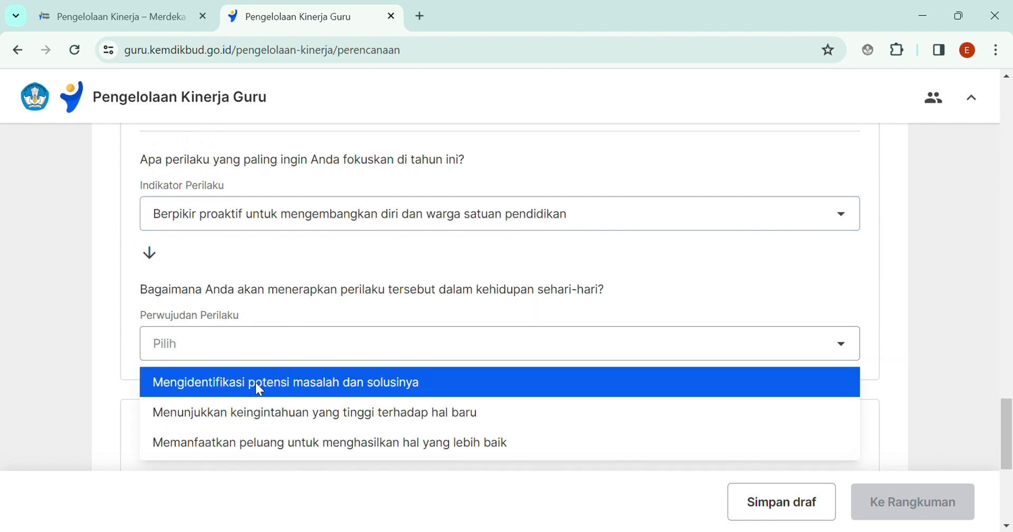
click(261, 384)
For Kolaboratif, choose the Indikator starting Memberi kesempatan kepada warga satuan pendidikan and set Perwujudan to Menerima pendapat dan saran dalam menyelesaikan tugas
scroll(258, 383, down, 3)
click(262, 334)
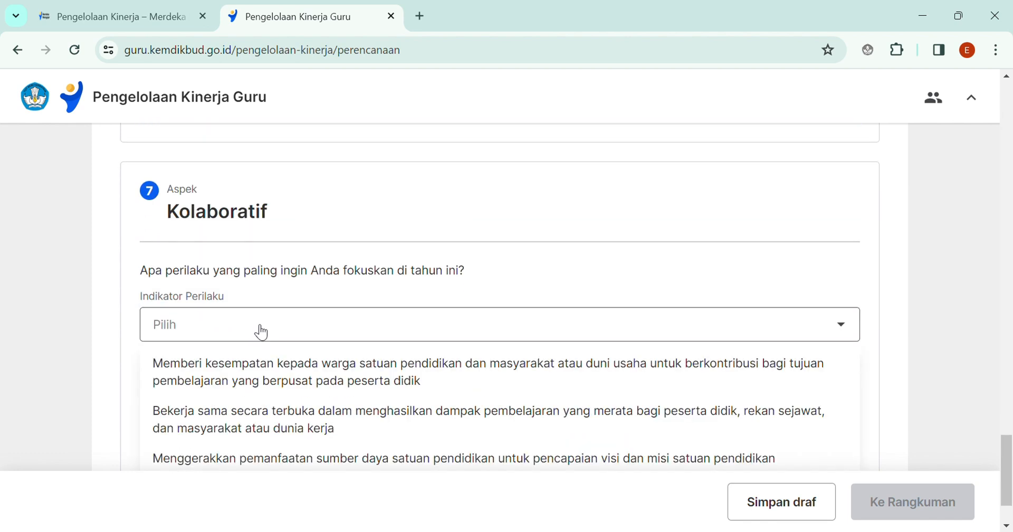
scroll(253, 335, down, 2)
click(248, 293)
click(236, 375)
click(384, 404)
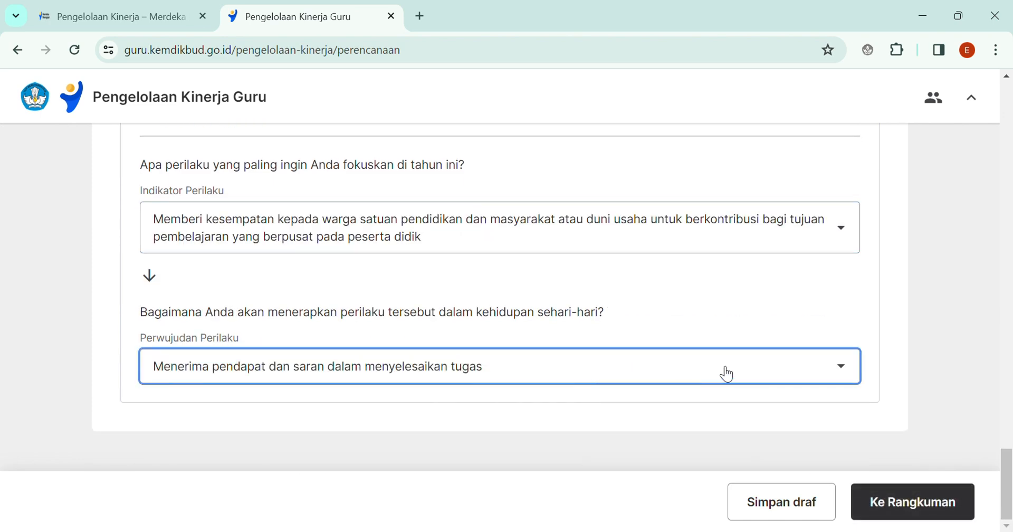
Recheck the choices made for the Perilaku Kerja aspects and proceed to Rangkuman
scroll(749, 290, up, 20)
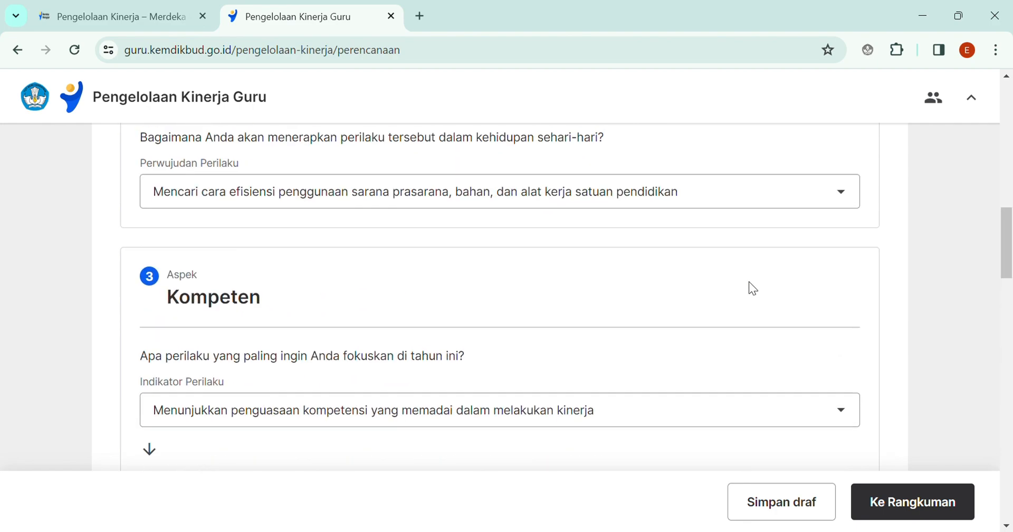
scroll(760, 282, down, 20)
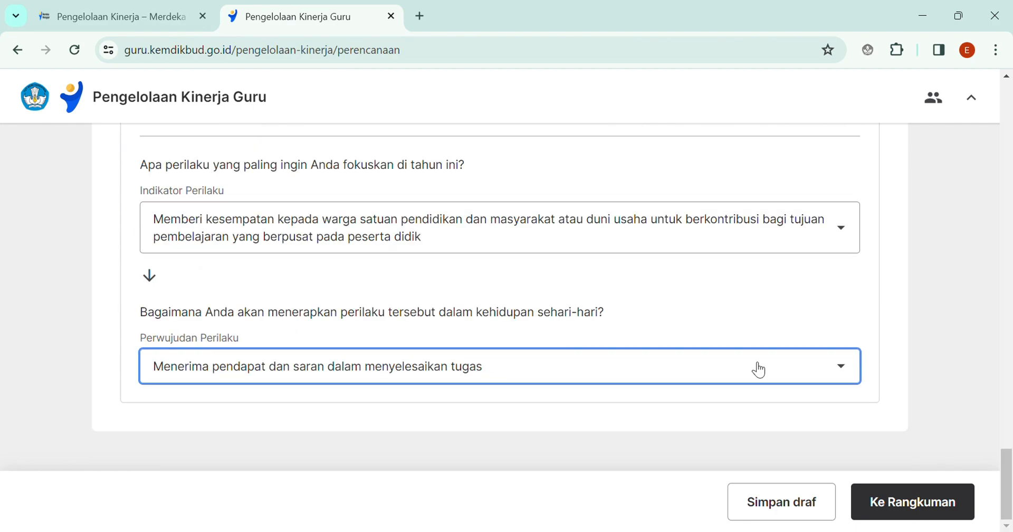
click(870, 502)
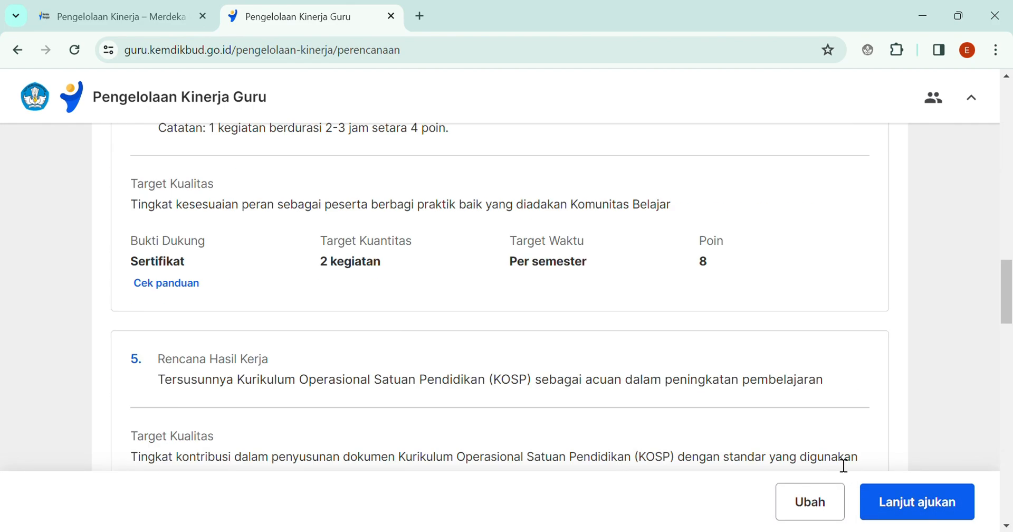
Review the Rangkuman of the Perencanaan Kinerja, from the Hasil Kerja Utama entries through to the Perilaku Kerja table
scroll(701, 377, up, 20)
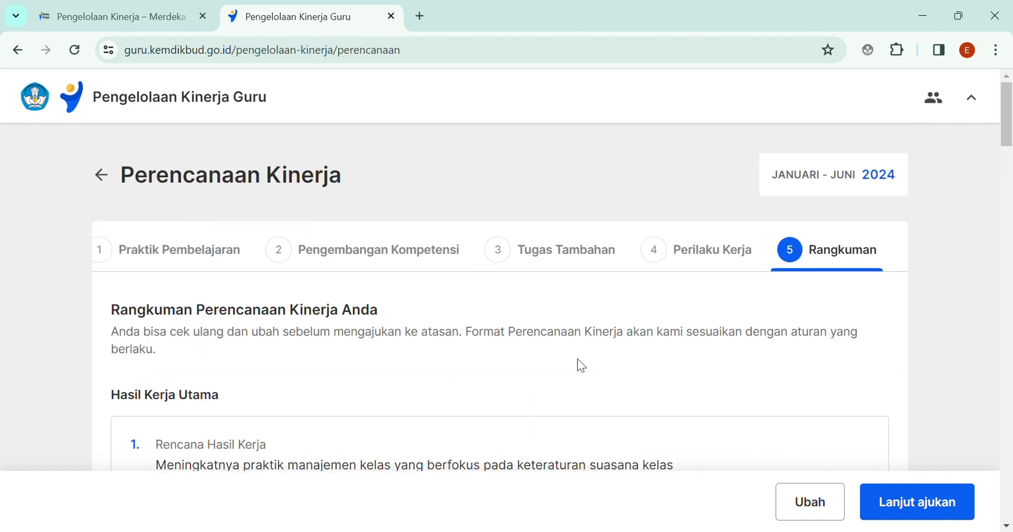
scroll(679, 298, down, 6)
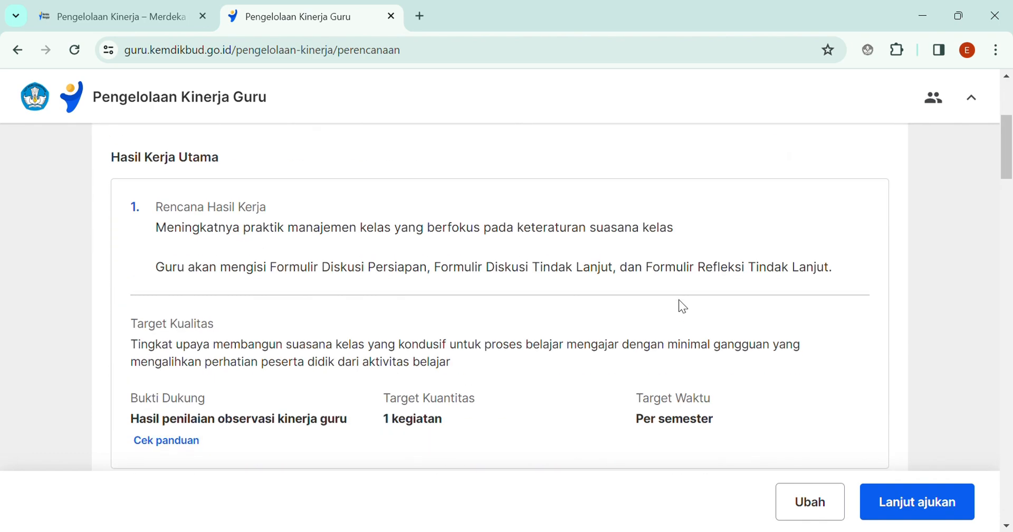
scroll(679, 300, down, 8)
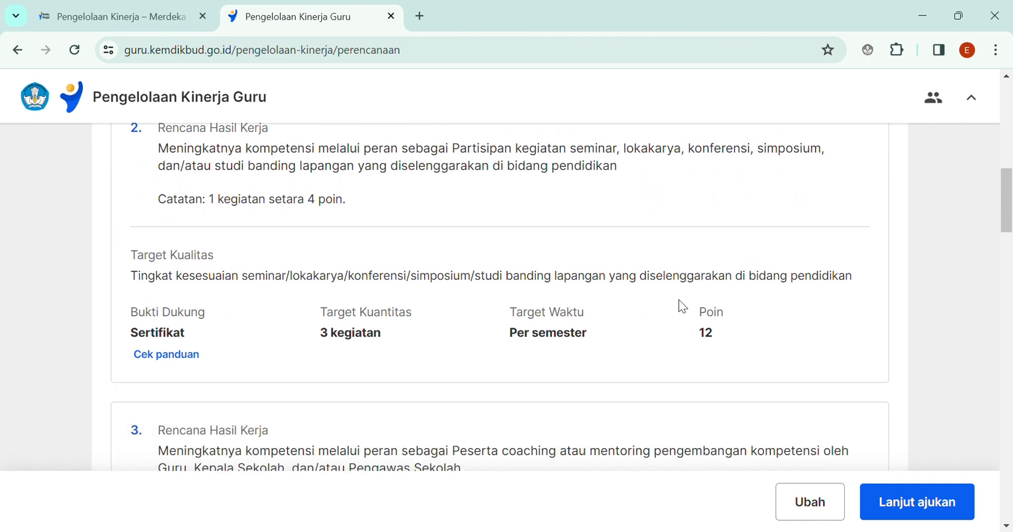
scroll(678, 299, up, 7)
click(169, 281)
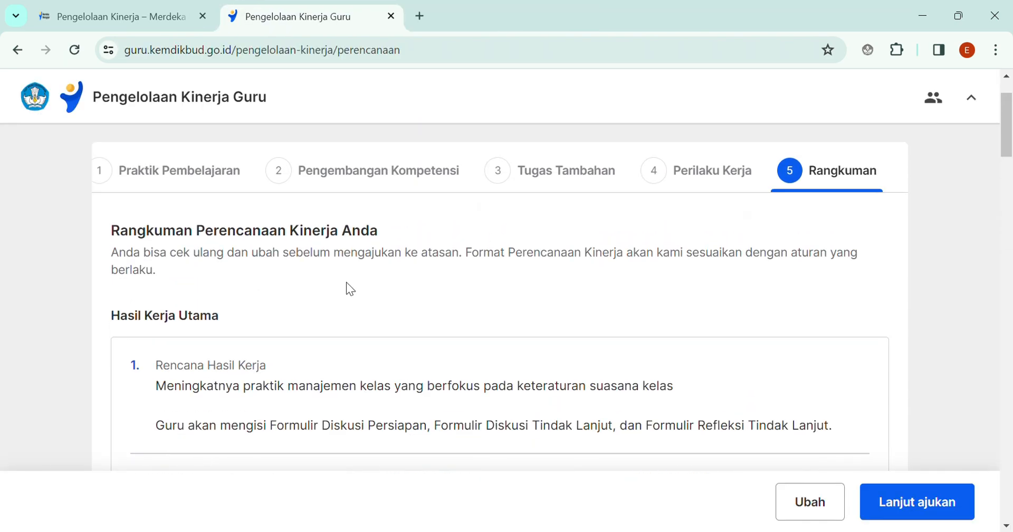
scroll(373, 306, down, 12)
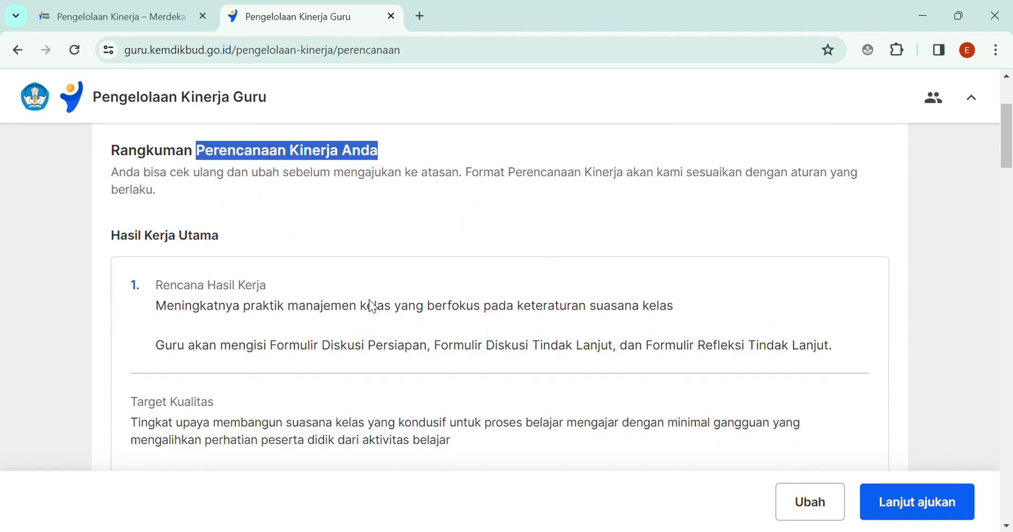
scroll(371, 305, down, 20)
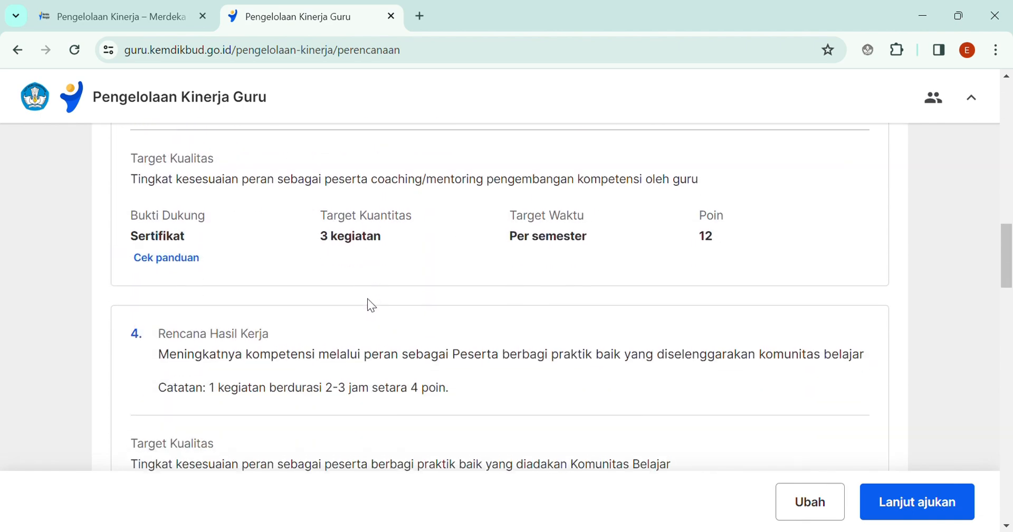
scroll(368, 306, down, 20)
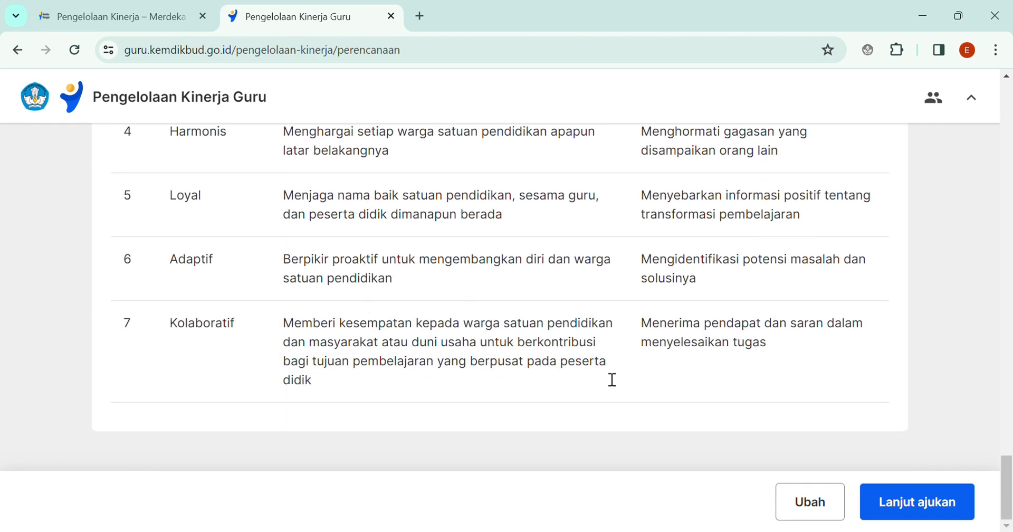
Submit the Perencanaan Kinerja to the supervisor (atasan) for approval and return to Beranda
click(928, 502)
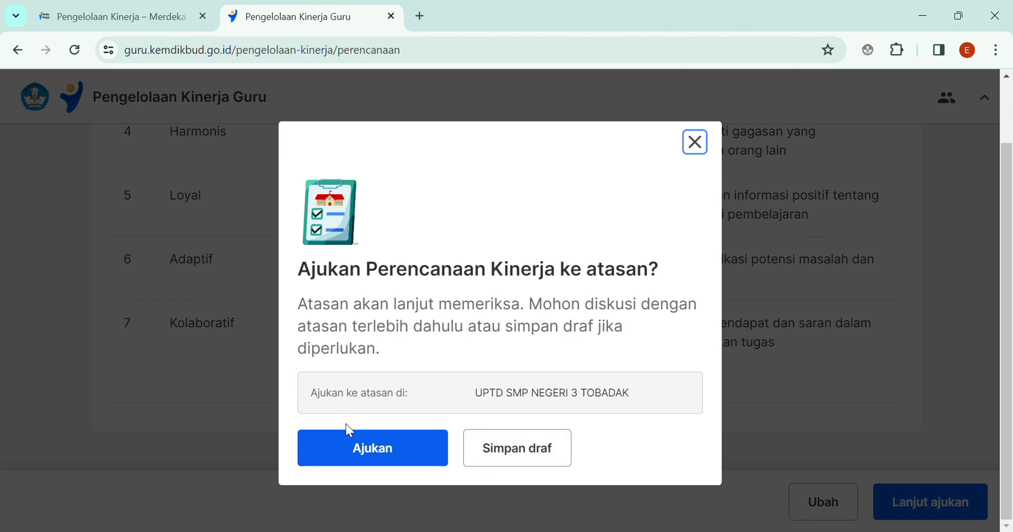
click(369, 462)
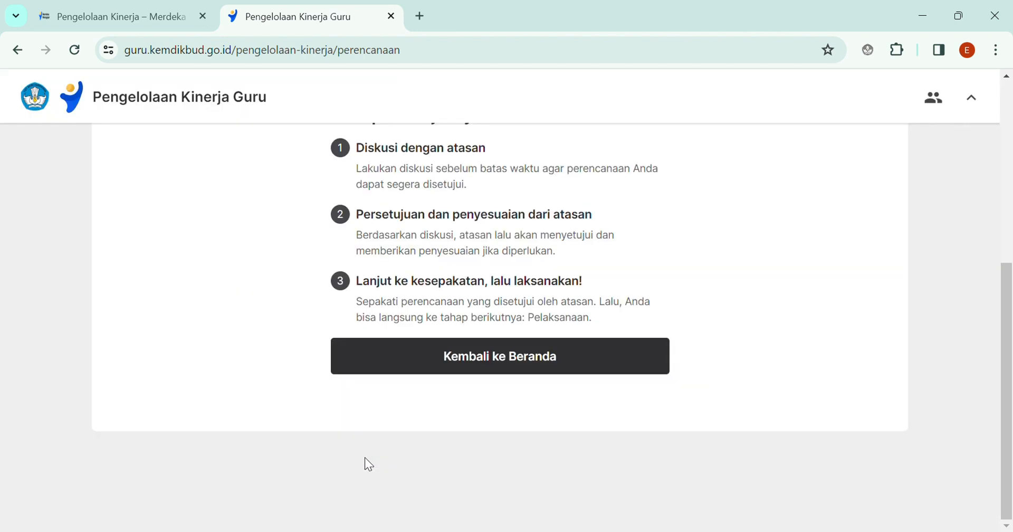
click(379, 356)
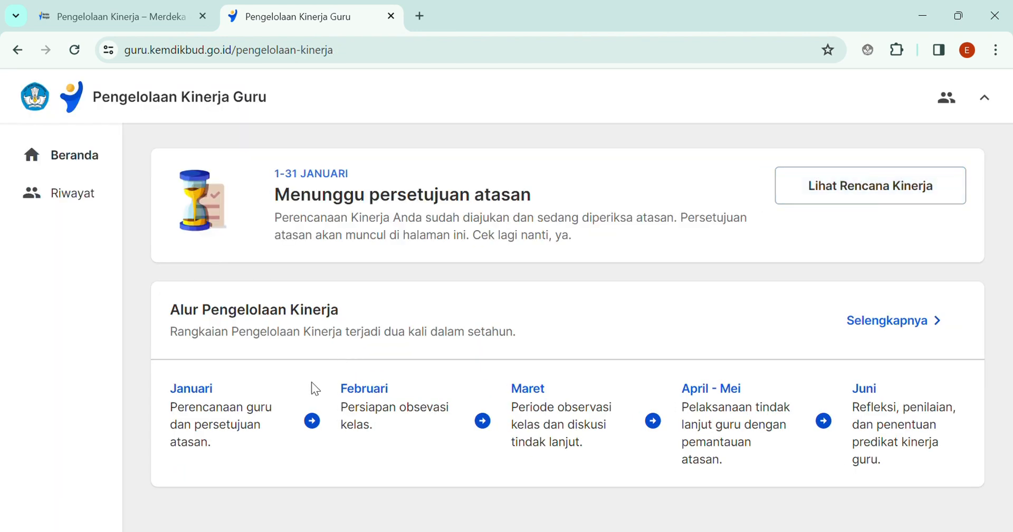